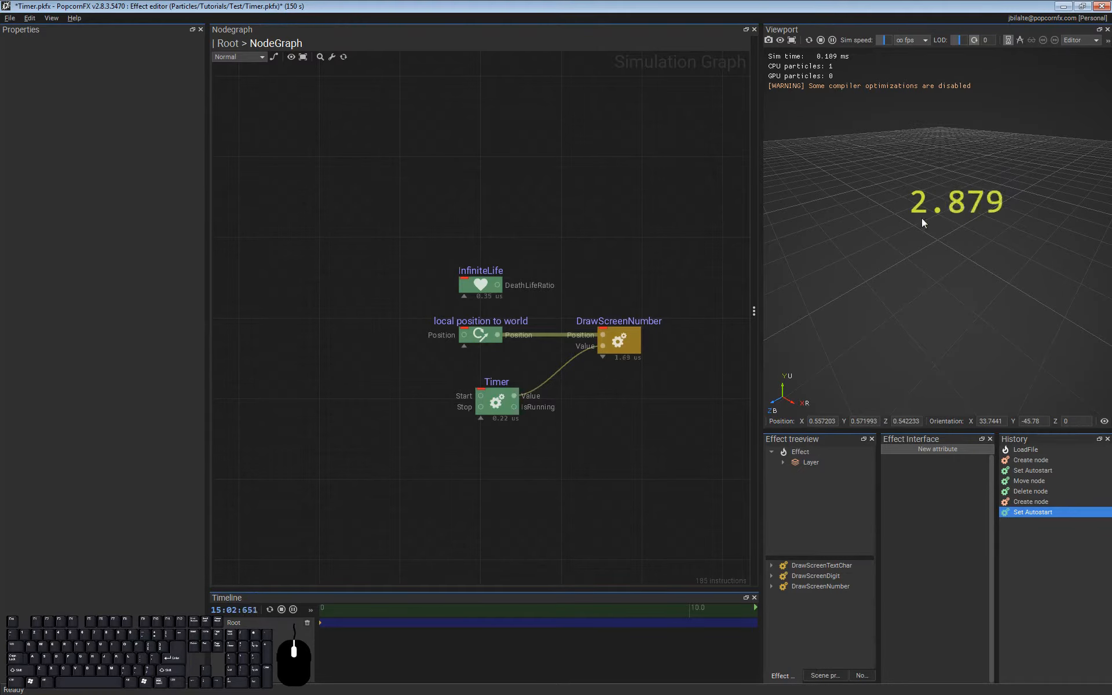
Step: Inspect the DrawScreenNumber node's properties and preview the TextAtlas.dds texture used as its diffuse map
{"action": "middle_click_drag", "start_coordinate": [647, 443], "coordinate": [639, 443]}
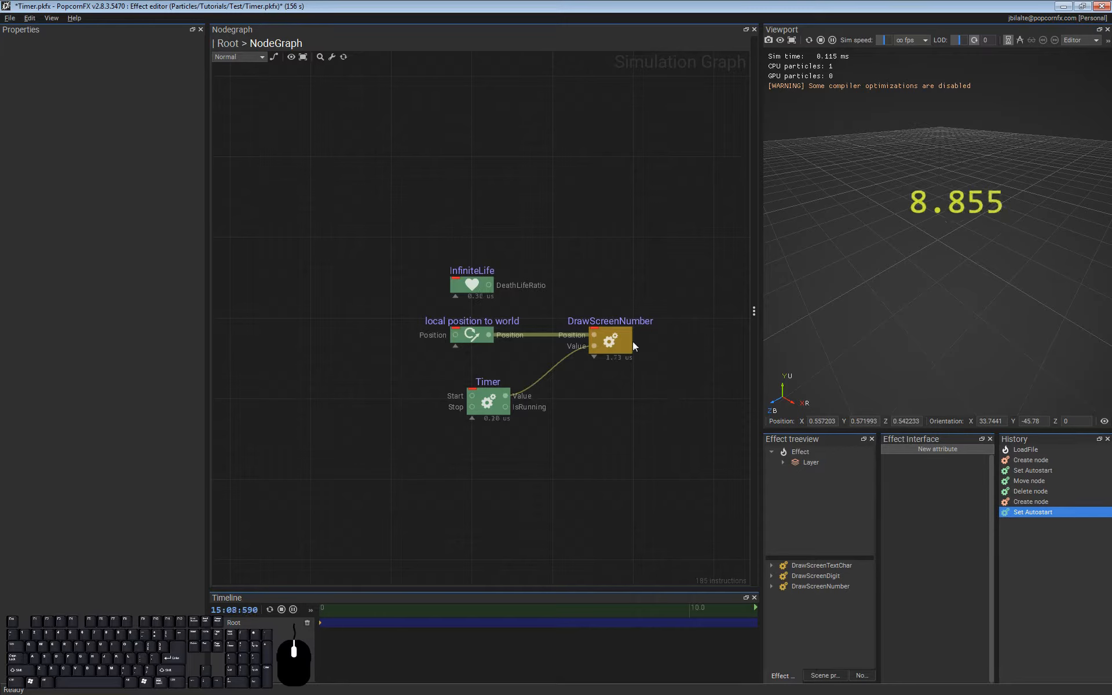
{"action": "left_click", "coordinate": [602, 343]}
{"action": "left_click", "coordinate": [630, 397]}
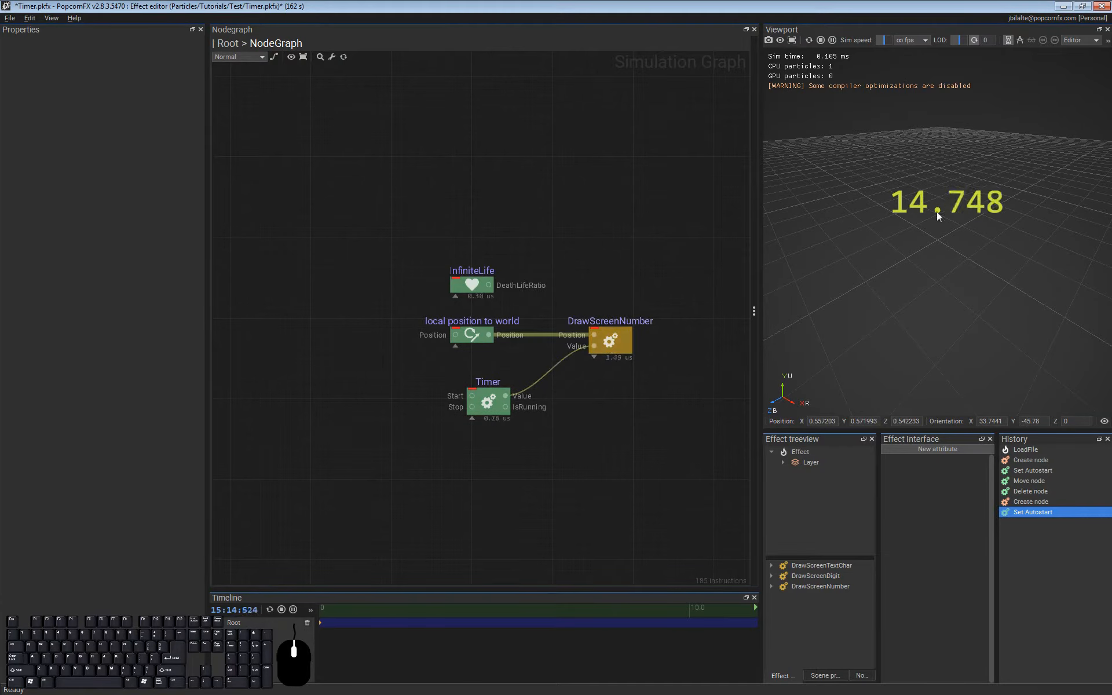
{"action": "left_click_drag", "start_coordinate": [802, 123], "coordinate": [1047, 245]}
{"action": "left_click", "coordinate": [631, 347]}
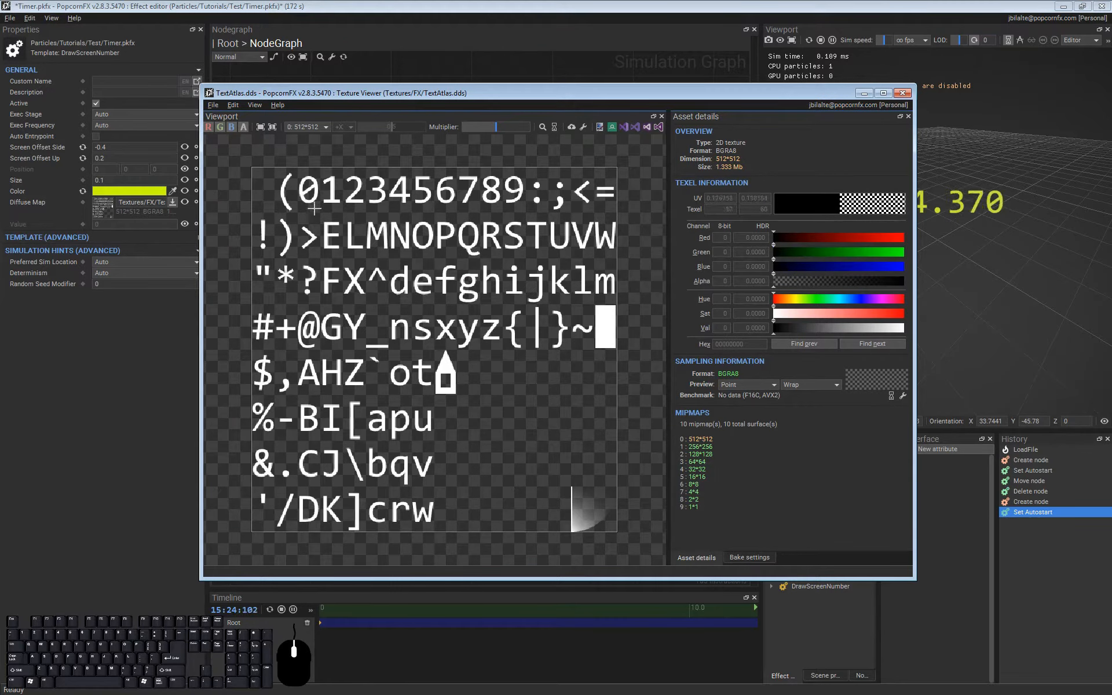
{"action": "left_click", "coordinate": [904, 94]}
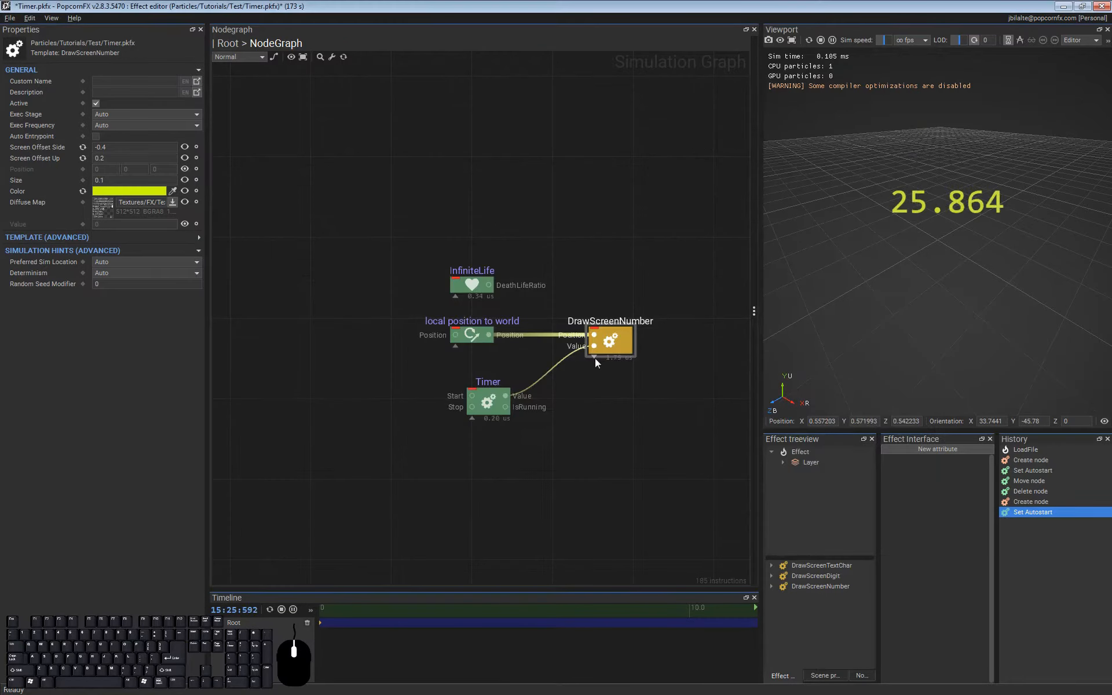
Step: Examine the templates nested inside DrawScreenNumber, including a DrawScreenDigit's script and its DrawScreenTextChar graph, and return to the main node graph
{"action": "double_click", "coordinate": [622, 340]}
{"action": "middle_click_drag", "start_coordinate": [651, 353], "coordinate": [567, 364]}
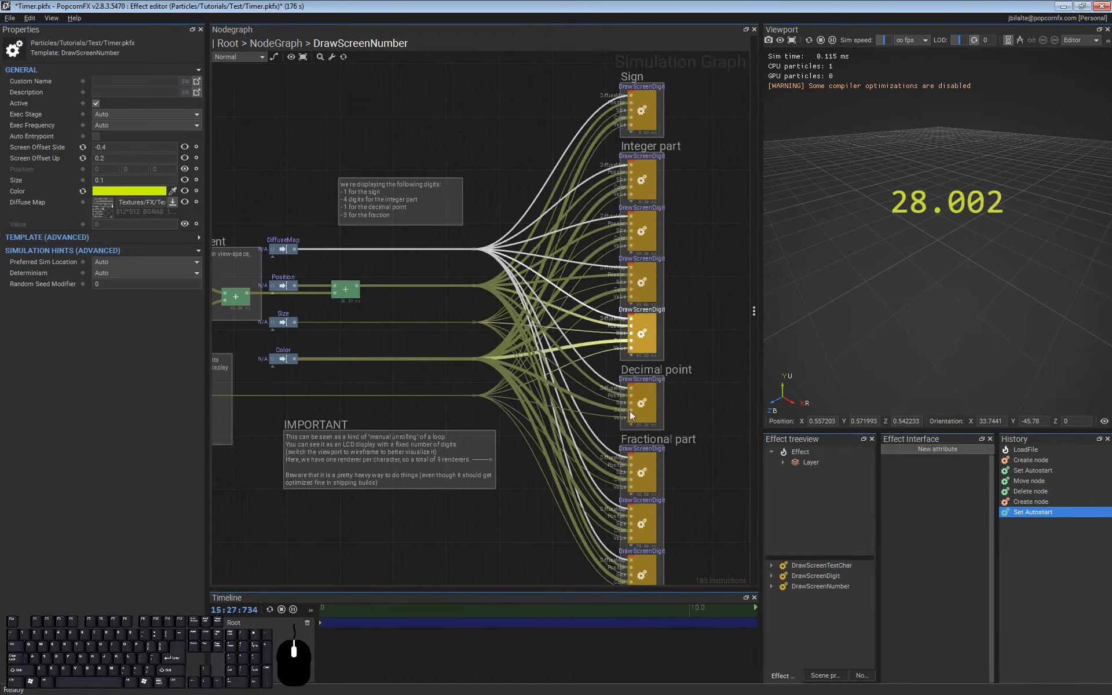
{"action": "left_click", "coordinate": [641, 216]}
{"action": "double_click", "coordinate": [641, 217]}
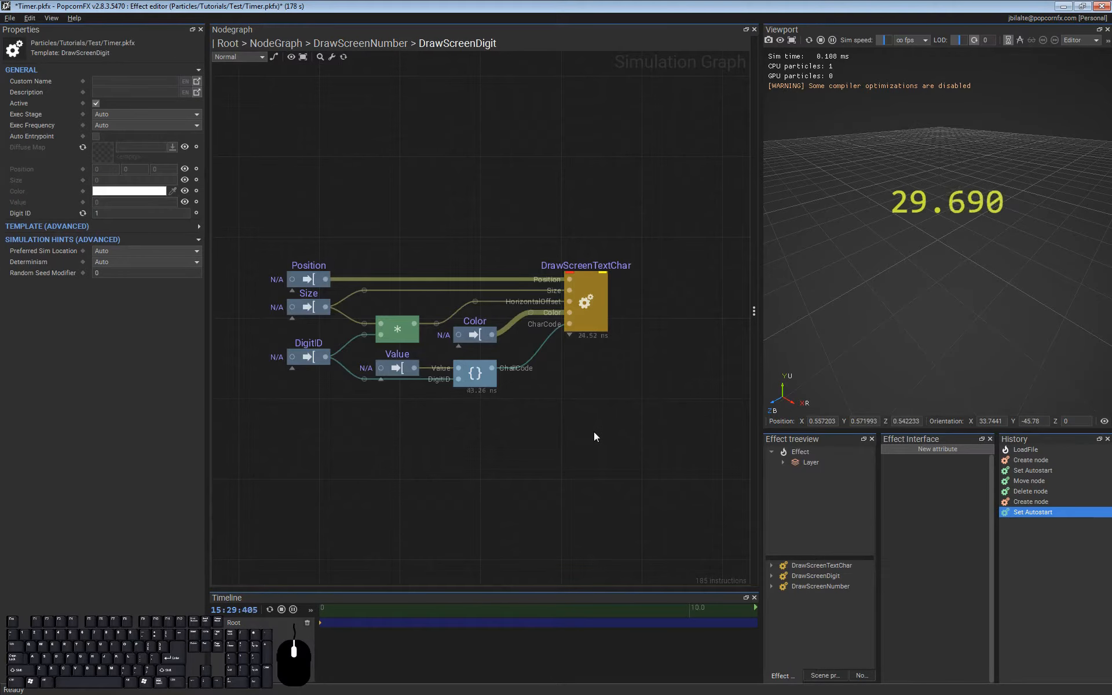
{"action": "double_click", "coordinate": [478, 373]}
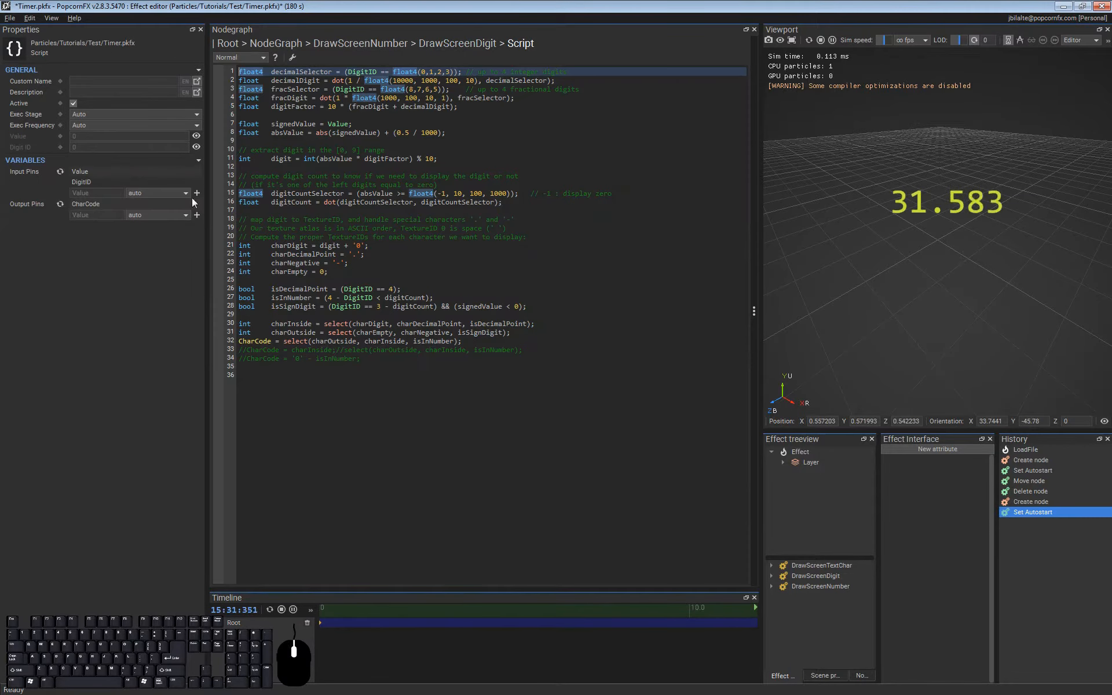
{"action": "key", "text": "Escape"}
{"action": "double_click", "coordinate": [600, 284]}
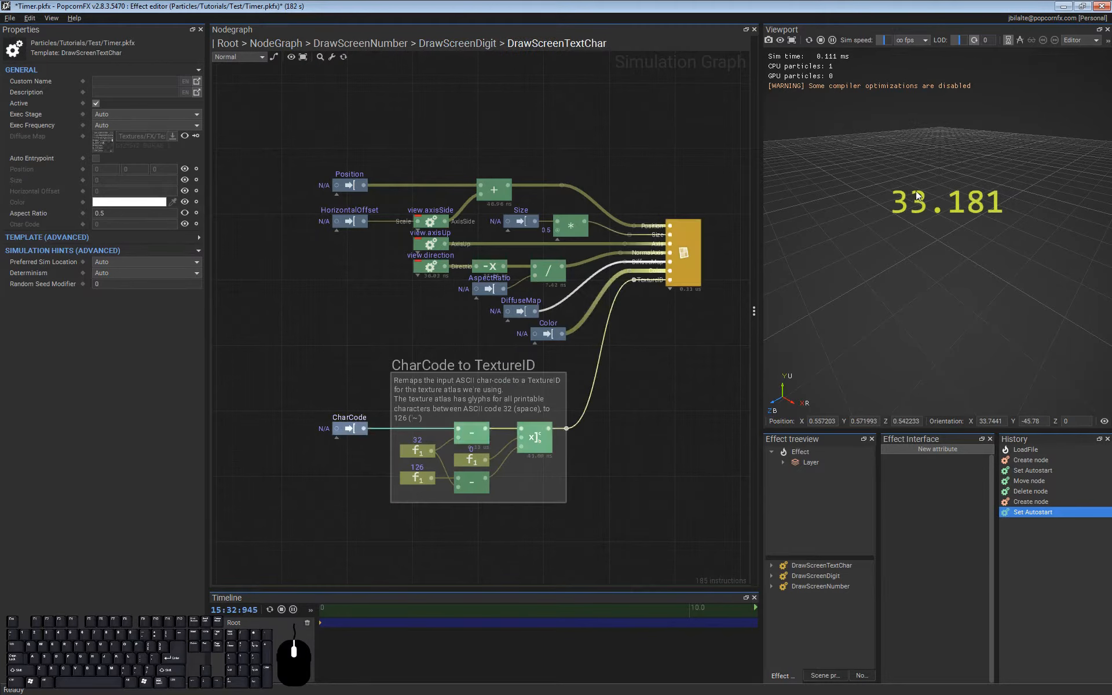
{"action": "key", "text": "BackSpace"}
{"action": "key", "text": "BackSpace"}
{"action": "key", "text": "BackSpace"}
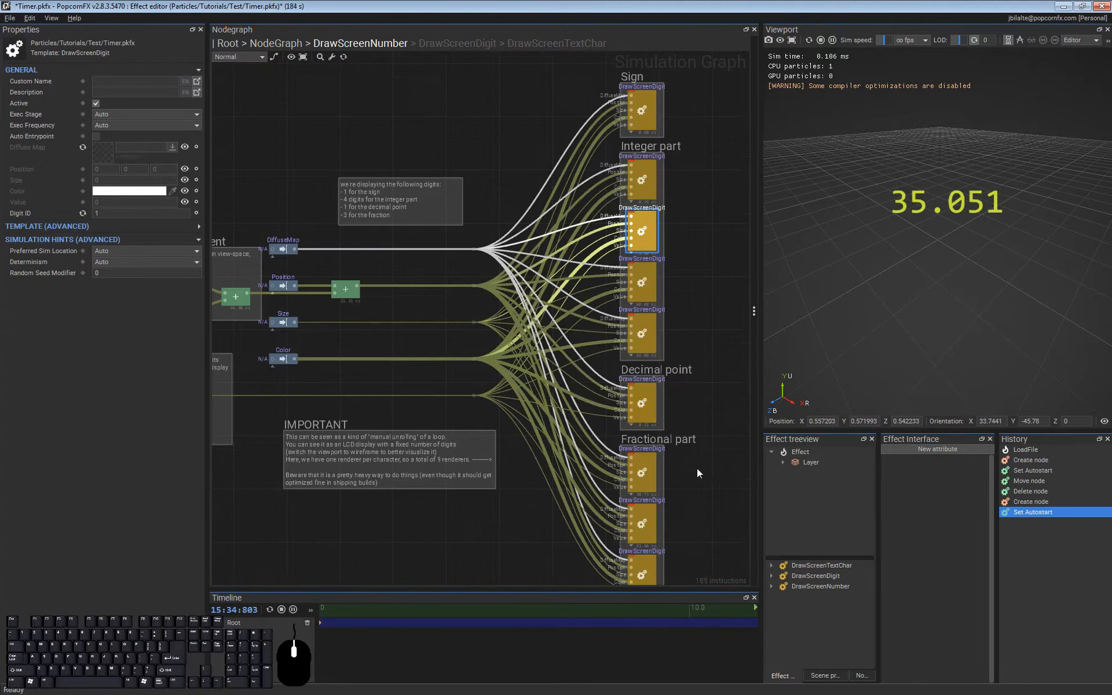
{"action": "left_click", "coordinate": [654, 353]}
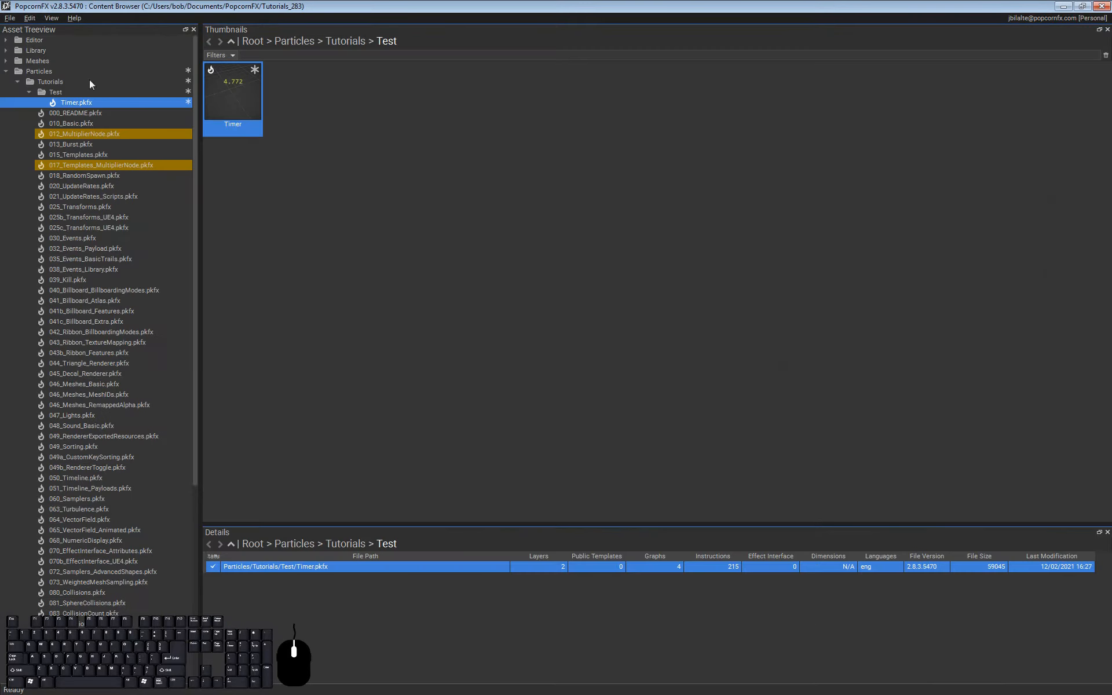
Step: Browse the Tutorials folder in the content browser and select the 097_Timer sample effect
{"action": "left_click", "coordinate": [184, 363]}
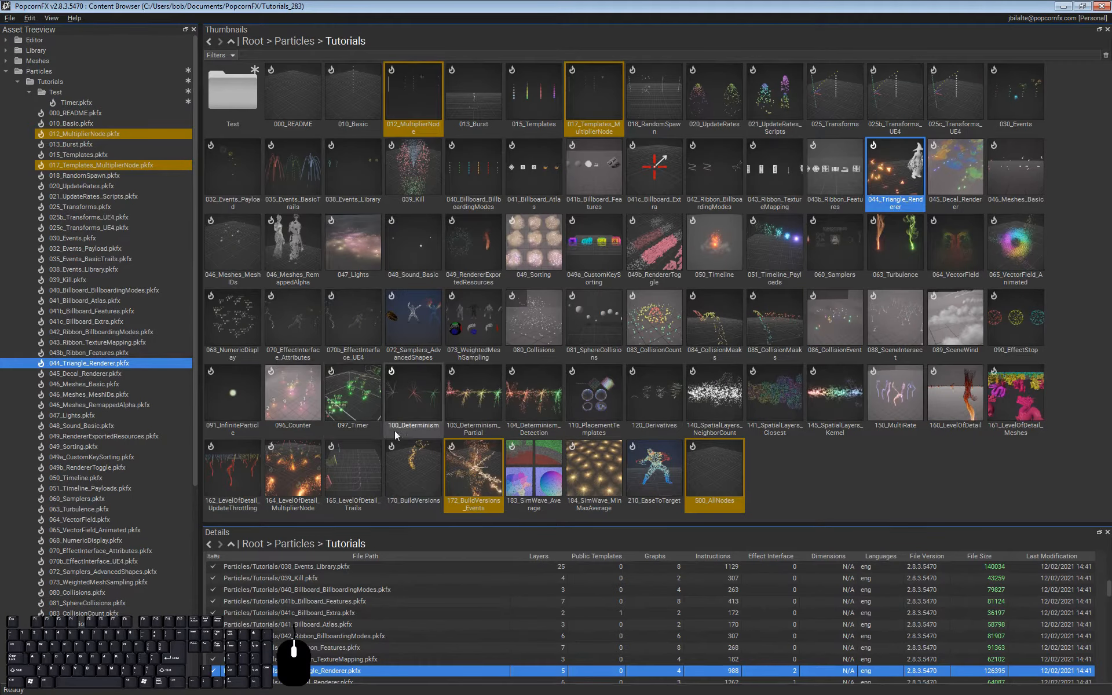
{"action": "left_click", "coordinate": [356, 388]}
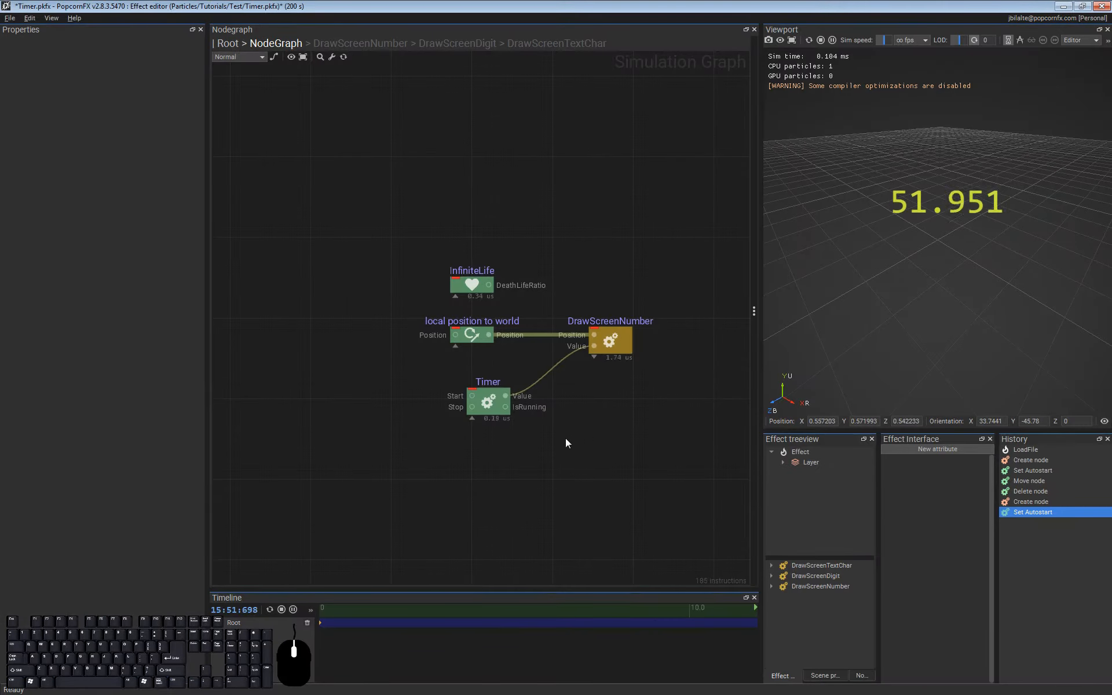
Step: Delete the Timer node from the Timer effect's main node graph
{"action": "left_click_drag", "start_coordinate": [485, 488], "coordinate": [509, 370]}
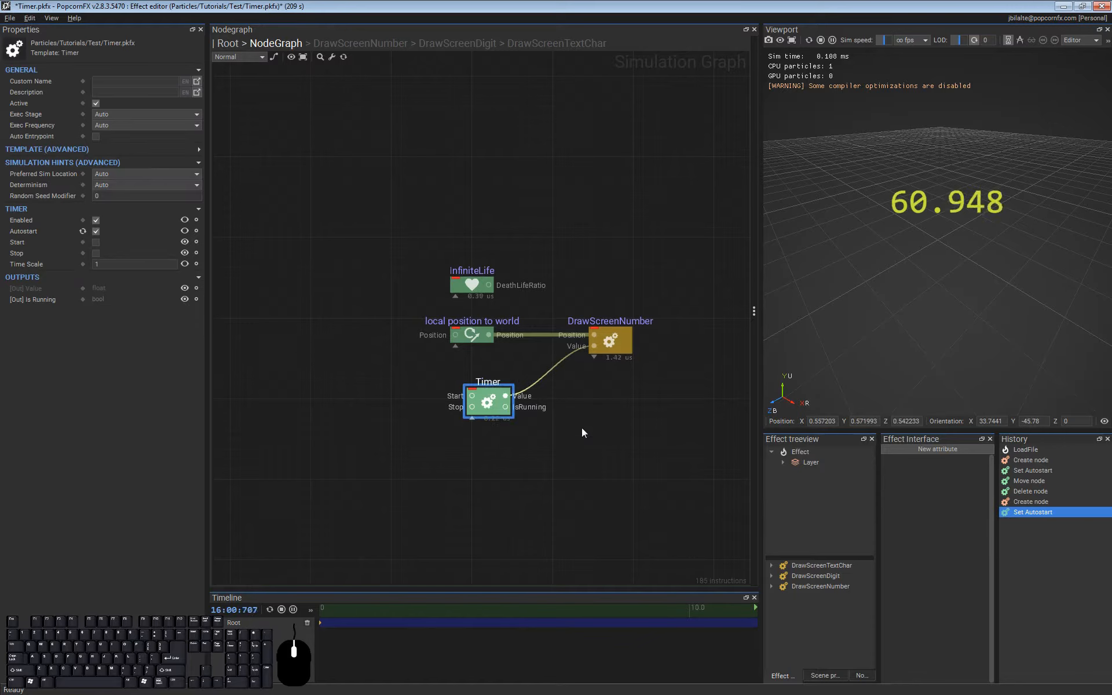
{"action": "key", "text": "Delete"}
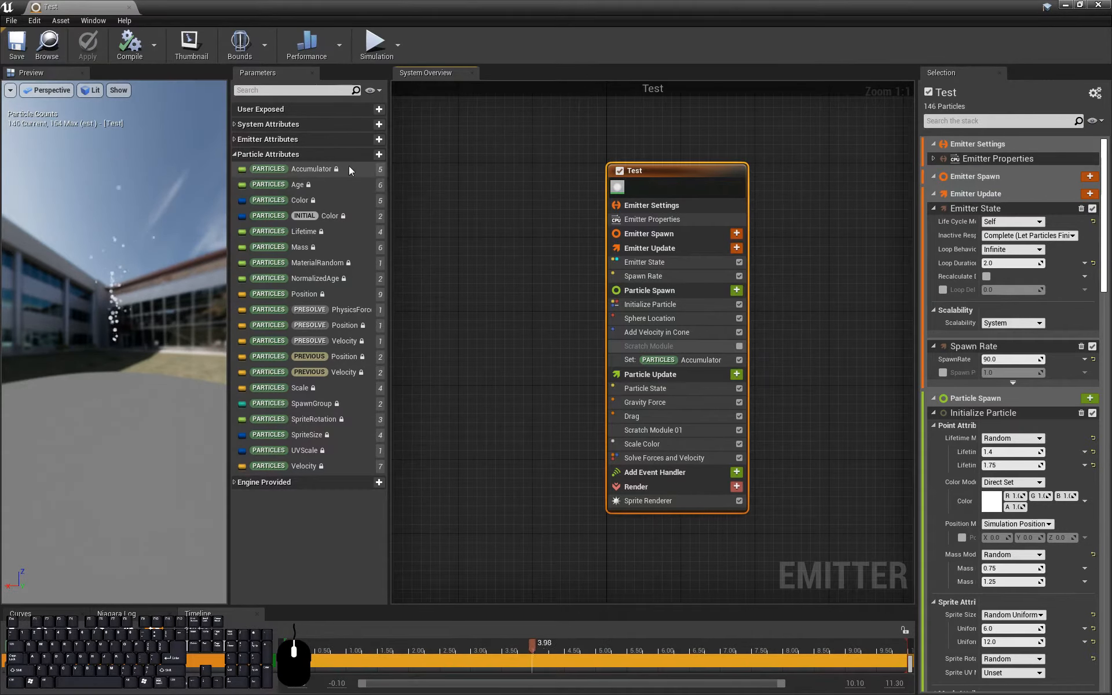
Step: Switch to the Niagara editor and inspect the Accumulator particle attribute and the module that sets it in Particle Spawn
{"action": "left_click", "coordinate": [298, 169]}
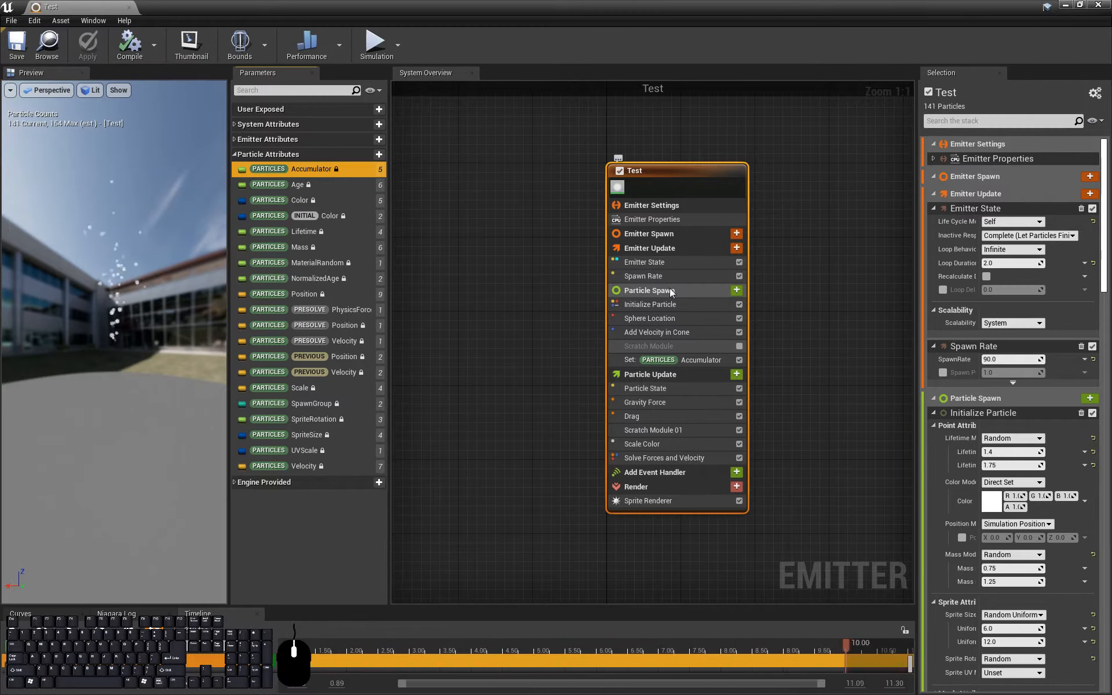
{"action": "left_click", "coordinate": [697, 360]}
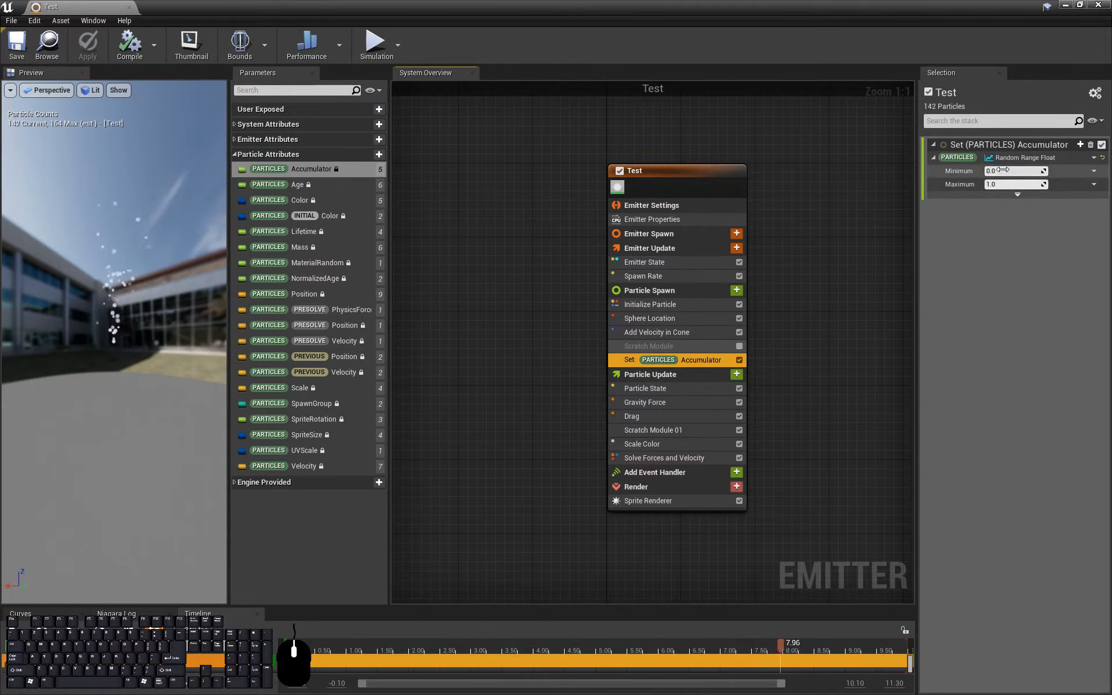
Step: Open the disabled Scratch Module under Particle Spawn and examine how its graph writes a random float to Accumulator
{"action": "left_click", "coordinate": [693, 348]}
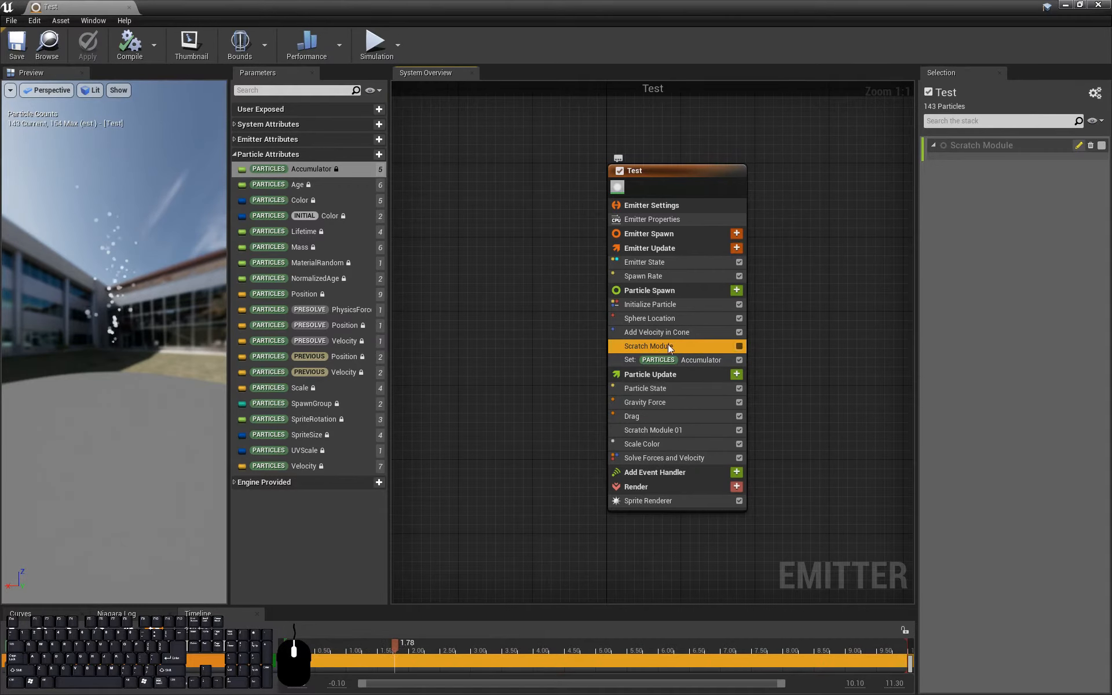
{"action": "double_click", "coordinate": [679, 346]}
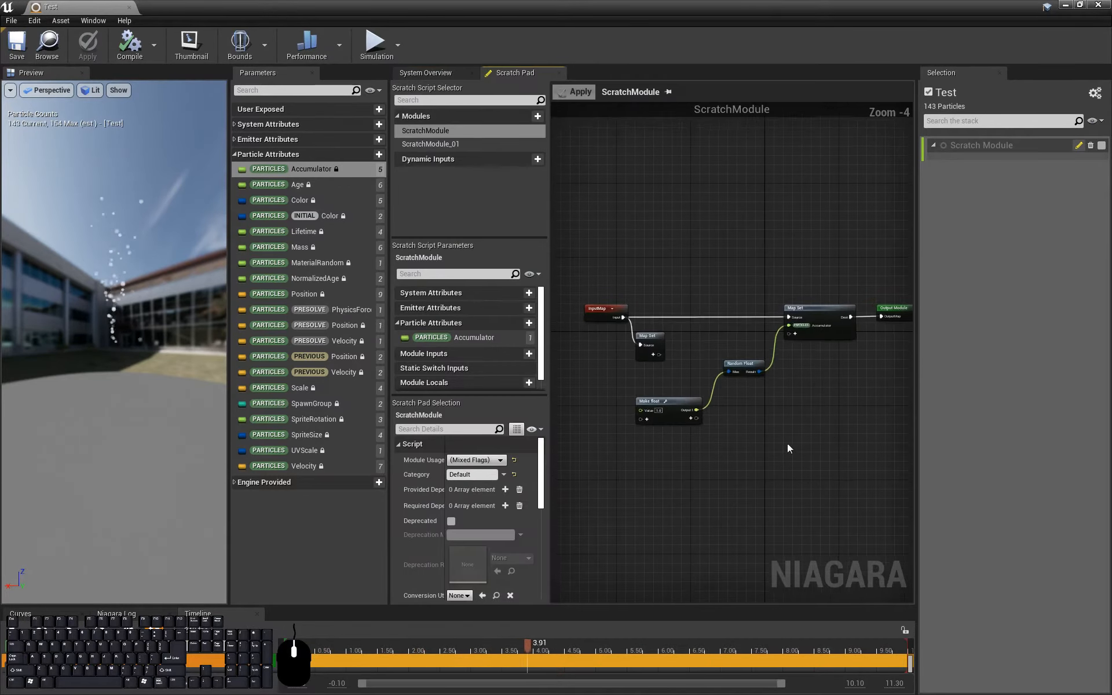
{"action": "scroll", "coordinate": [820, 419], "scroll_direction": "up", "scroll_amount": 2}
{"action": "right_click_drag", "start_coordinate": [798, 433], "coordinate": [836, 380]}
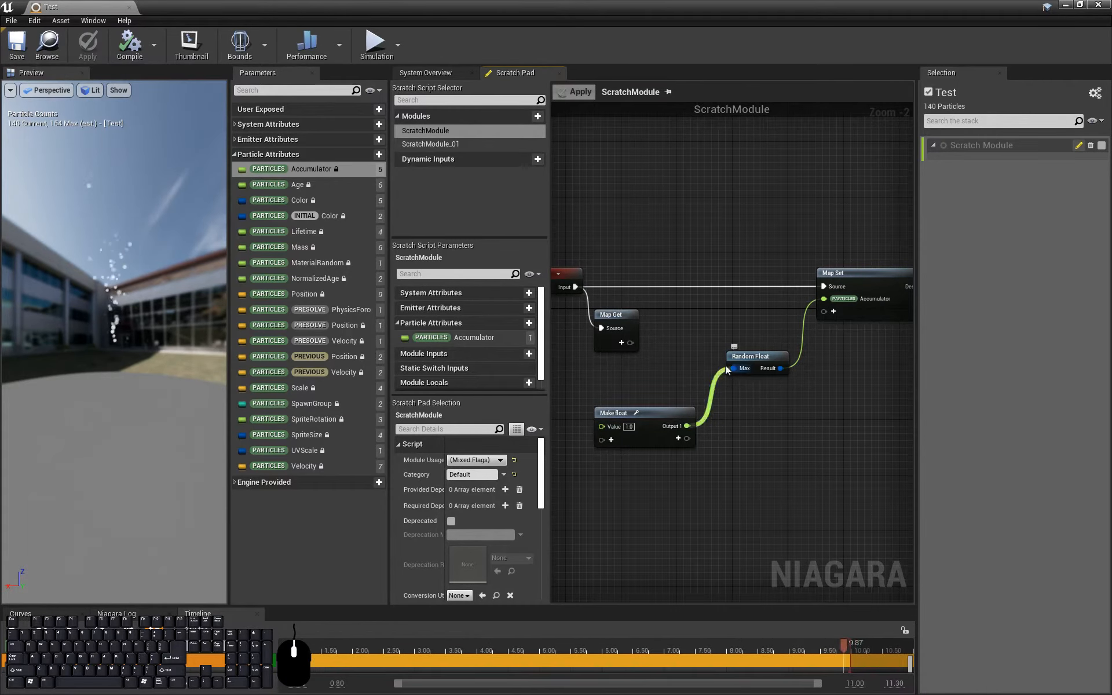
{"action": "right_click_drag", "start_coordinate": [811, 364], "coordinate": [655, 434]}
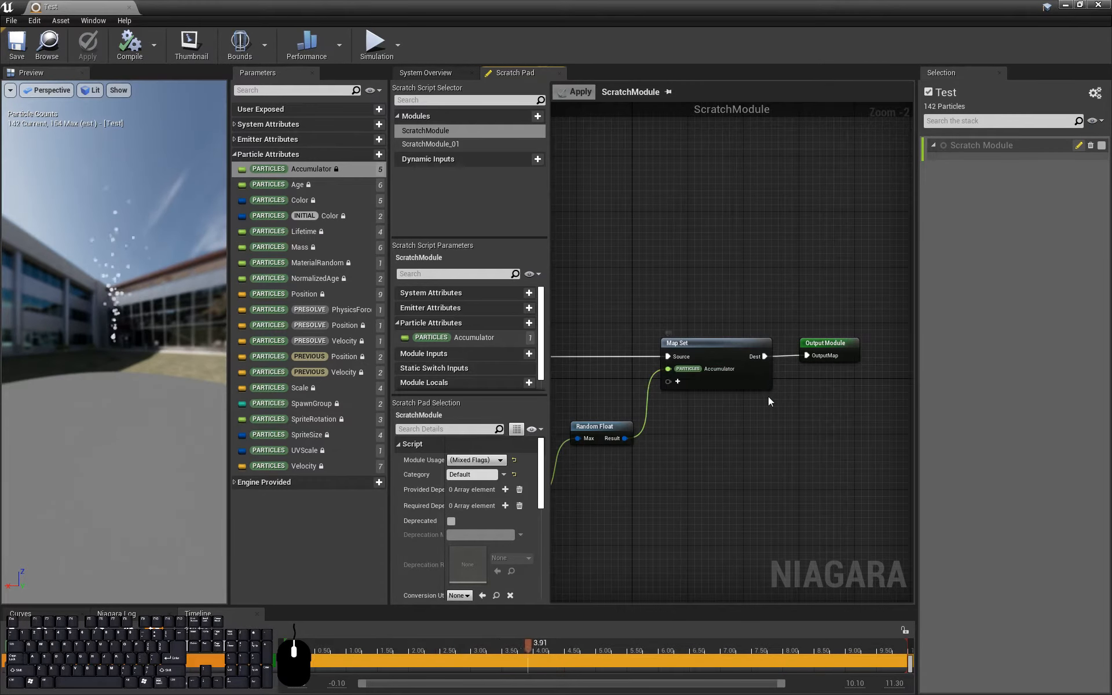
{"action": "right_click_drag", "start_coordinate": [702, 425], "coordinate": [881, 340]}
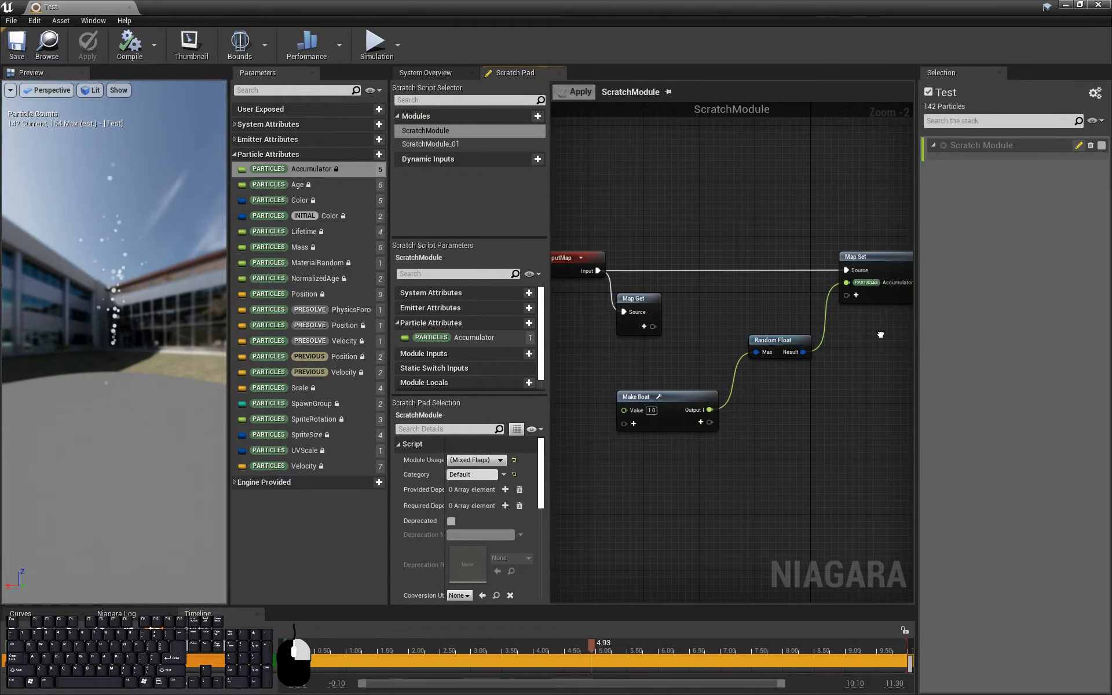
Step: Open Scratch Module 01 under Particle Update and examine its graph that computes Accumulator from DeltaTime
{"action": "left_click", "coordinate": [437, 72]}
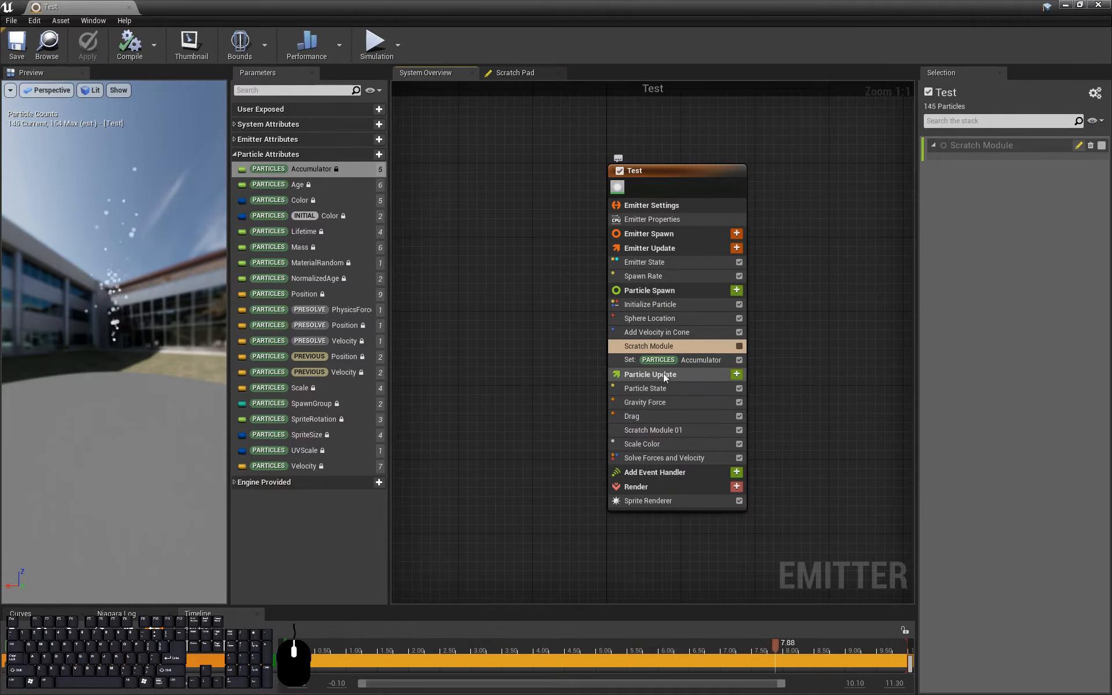
{"action": "left_click", "coordinate": [691, 430]}
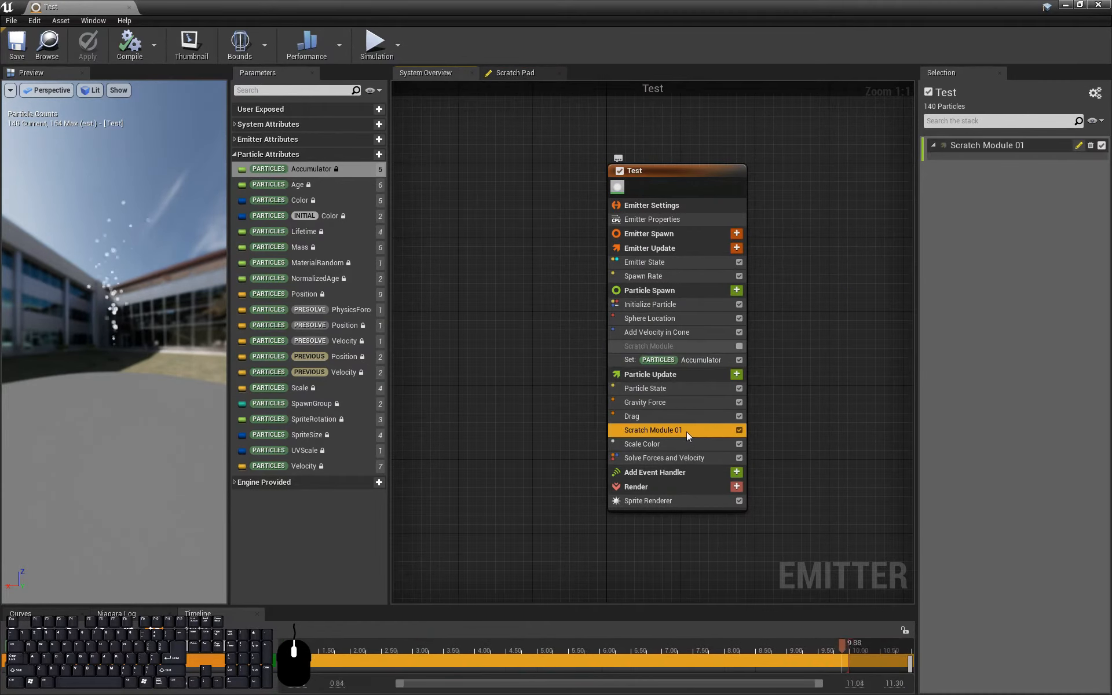
{"action": "double_click", "coordinate": [694, 430]}
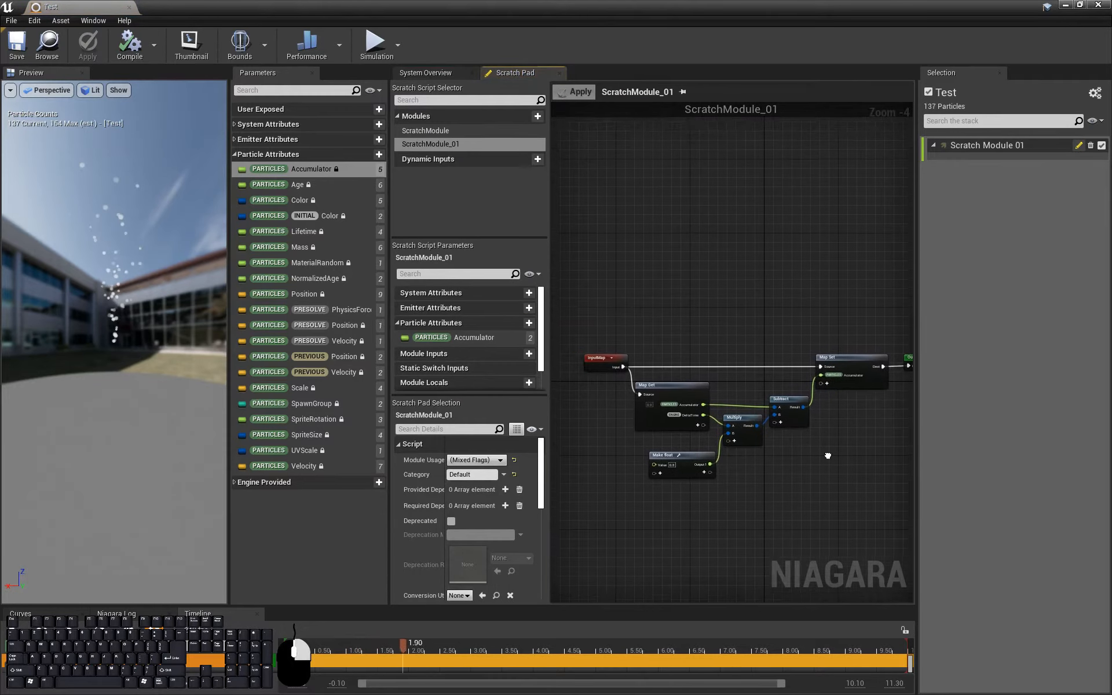
{"action": "right_click_drag", "start_coordinate": [828, 455], "coordinate": [808, 434]}
{"action": "scroll", "coordinate": [759, 427], "scroll_direction": "up", "scroll_amount": 1}
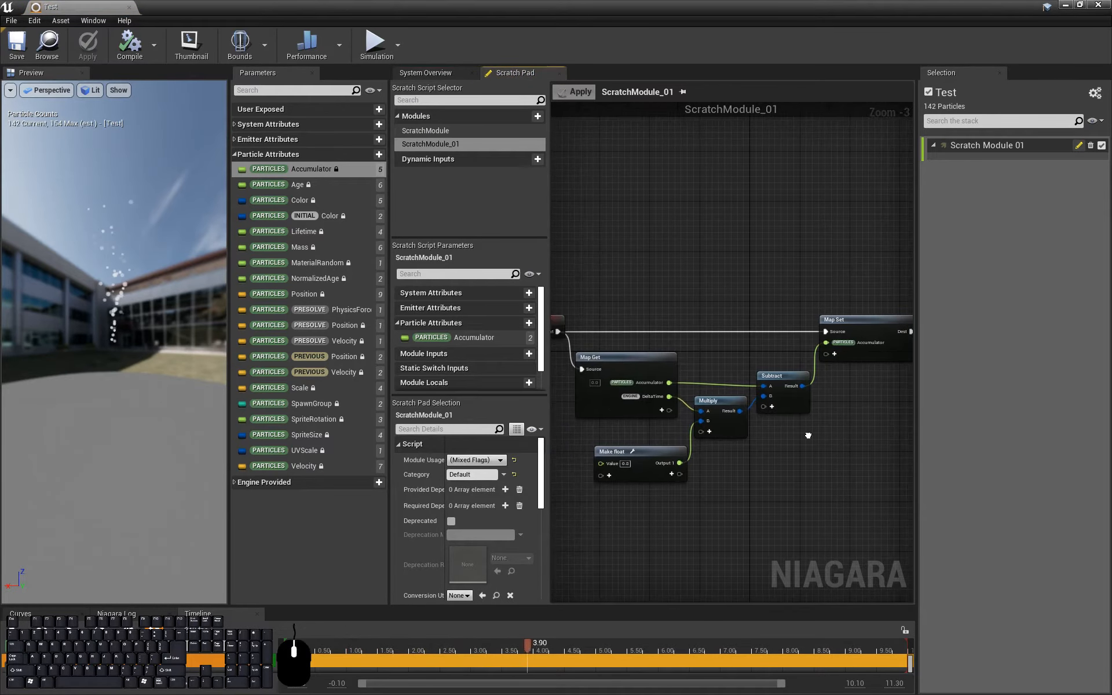
{"action": "scroll", "coordinate": [644, 383], "scroll_direction": "up", "scroll_amount": 1}
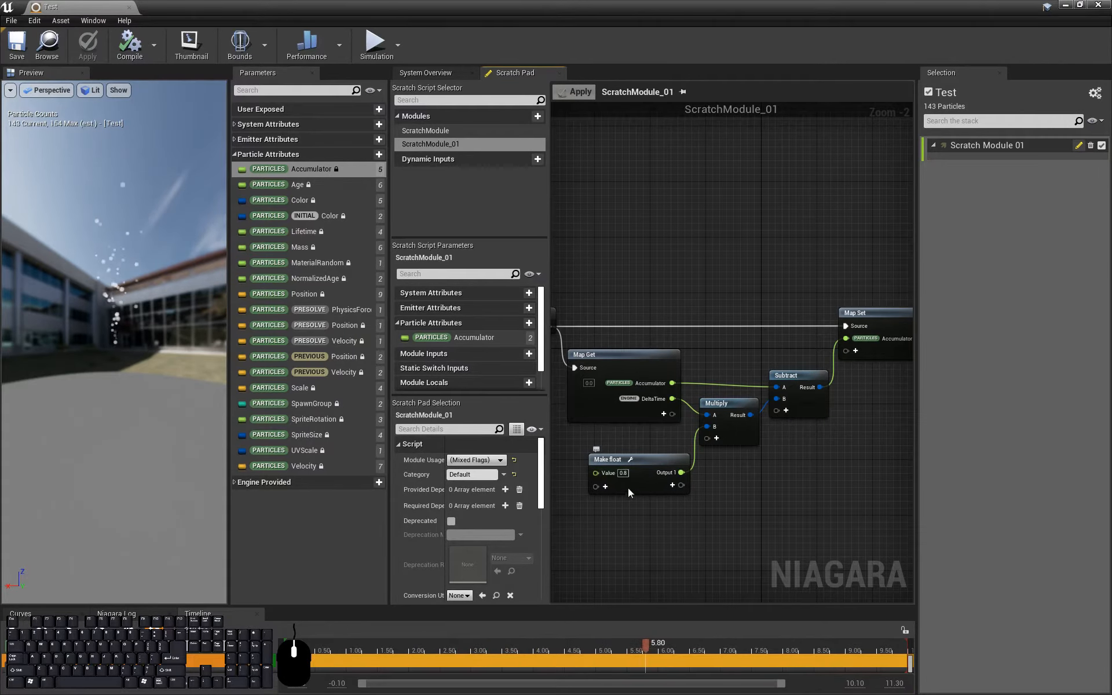
{"action": "right_click_drag", "start_coordinate": [756, 452], "coordinate": [568, 492]}
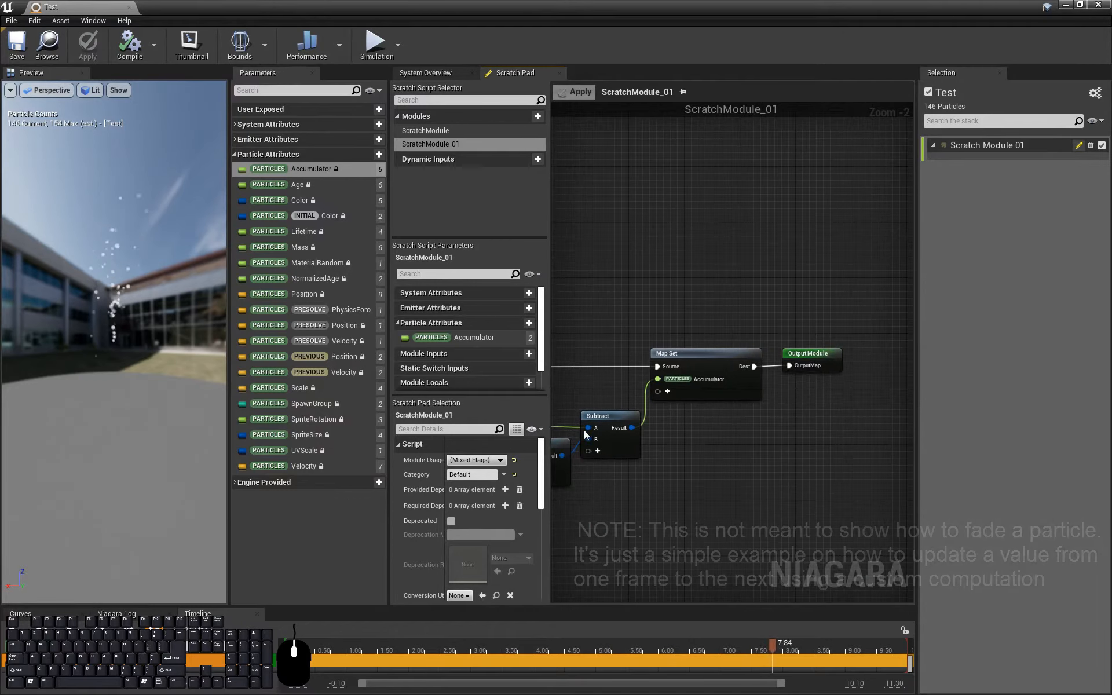
{"action": "right_click_drag", "start_coordinate": [658, 474], "coordinate": [804, 433]}
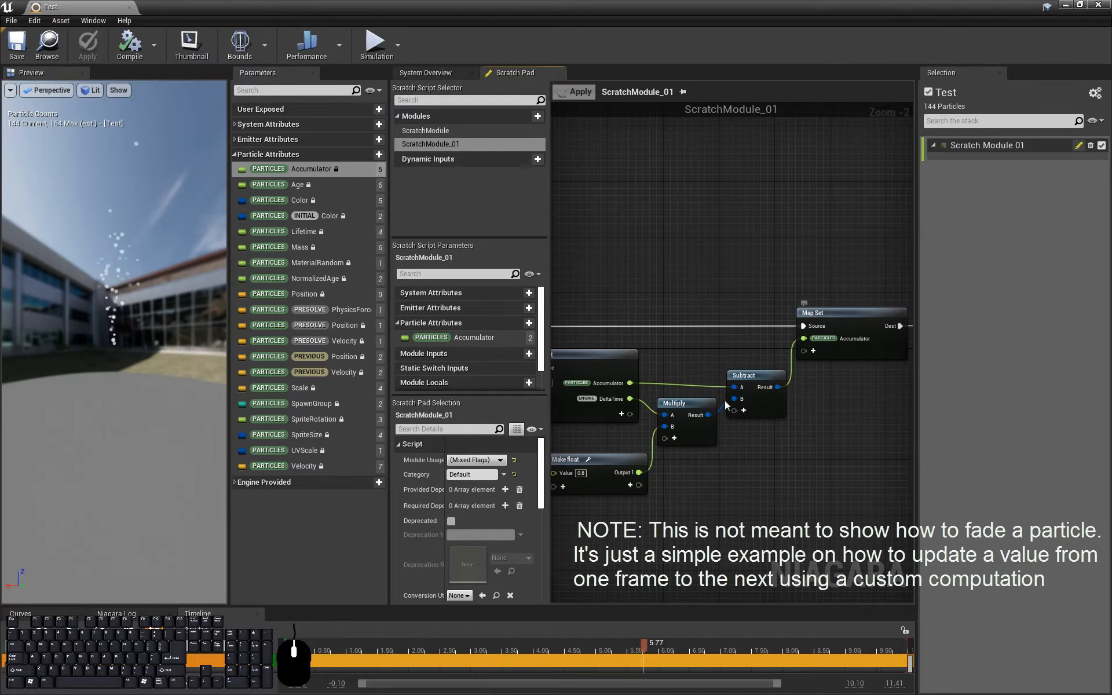
{"action": "right_click_drag", "start_coordinate": [819, 387], "coordinate": [716, 407]}
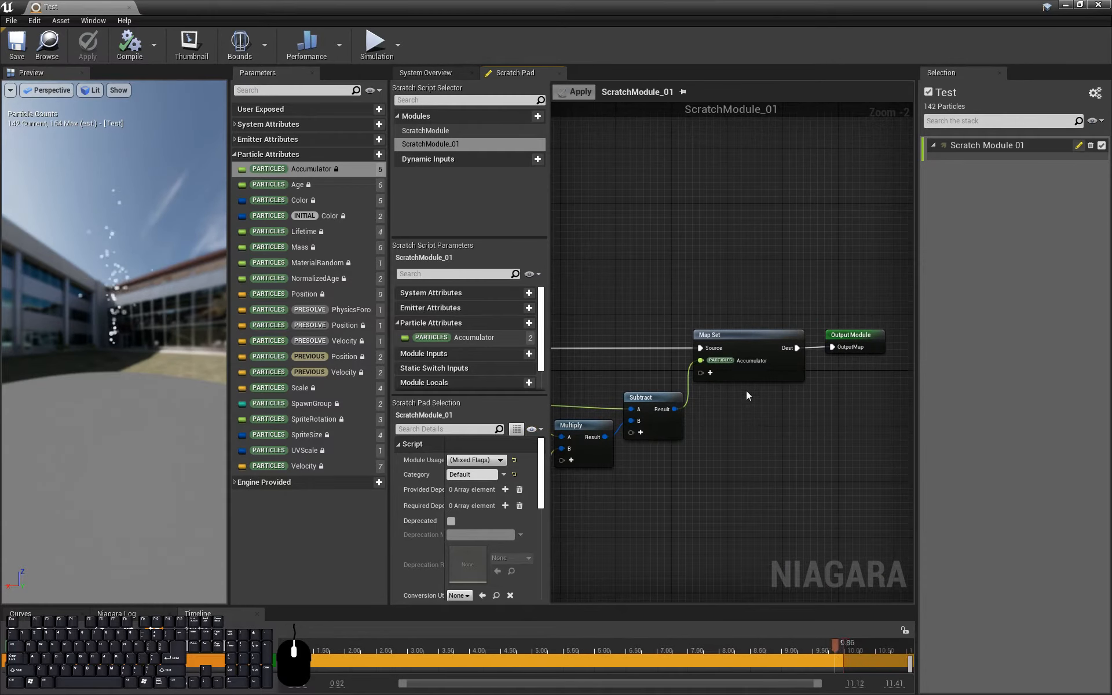
Step: Return to the system overview and inspect the Scale Color module's settings in Particle Update
{"action": "left_click", "coordinate": [426, 73]}
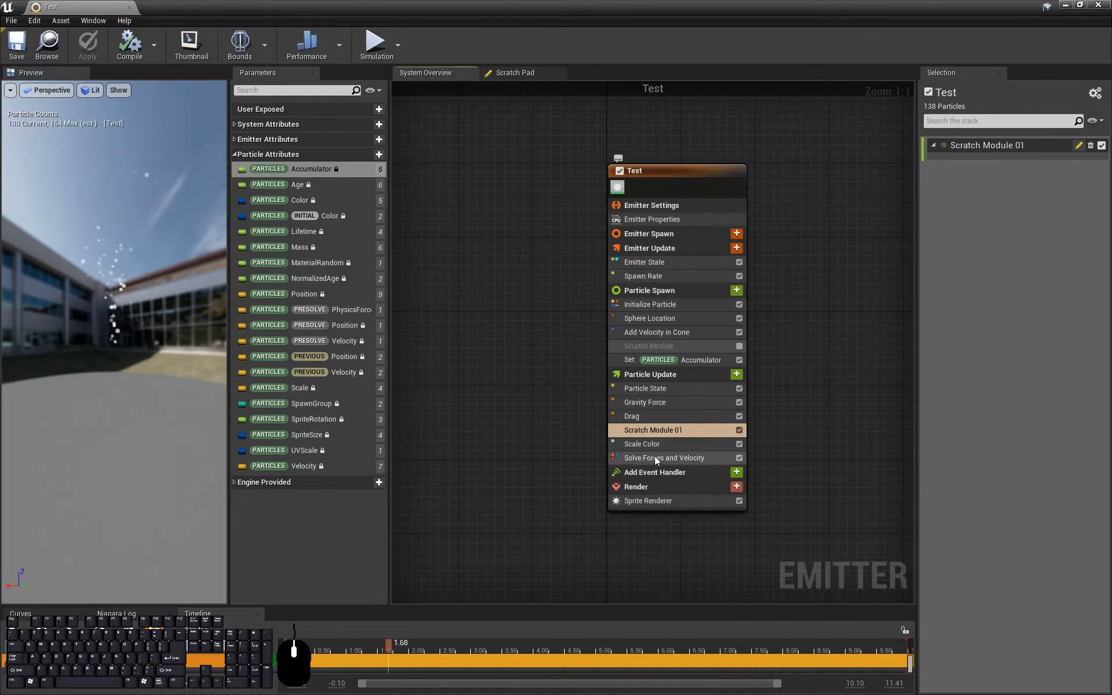
{"action": "left_click", "coordinate": [642, 444]}
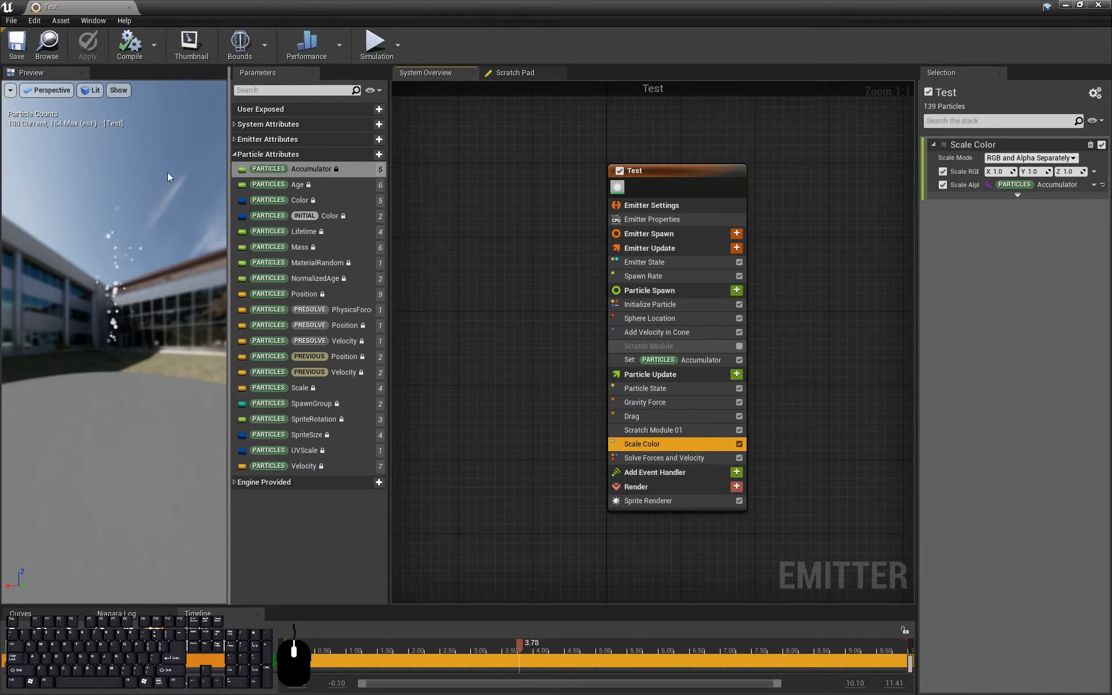
Step: Switch to the PopcornFX v1 content browser, open the Fountain effect and show the properties of Layer_1
{"action": "left_click", "coordinate": [478, 223]}
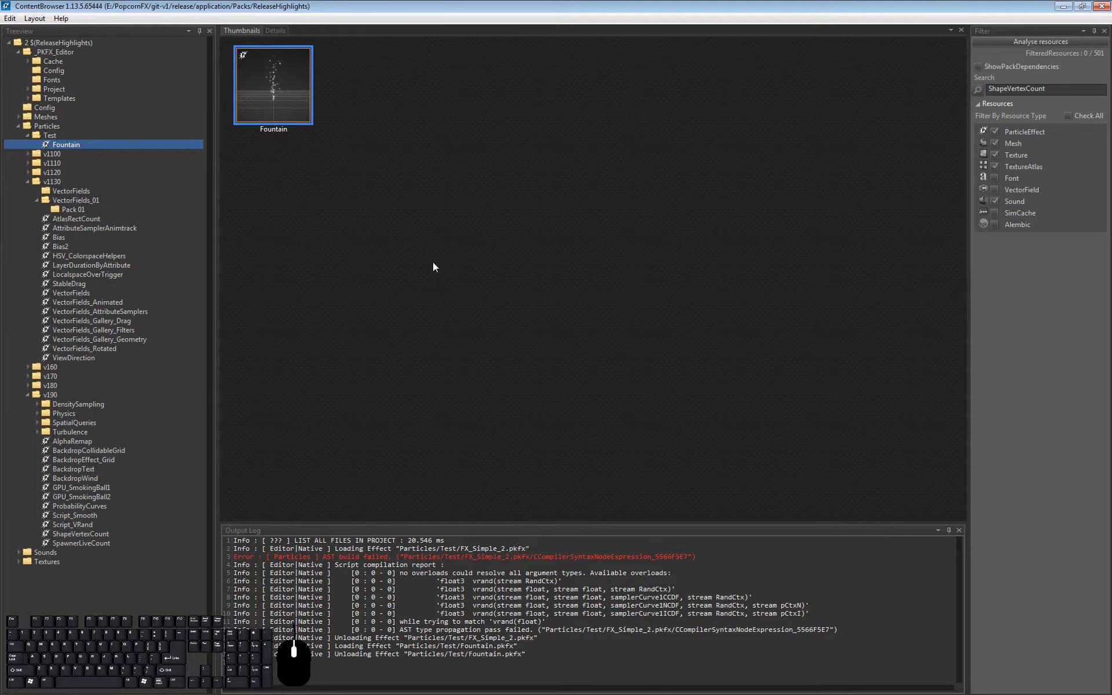
{"action": "double_click", "coordinate": [278, 90]}
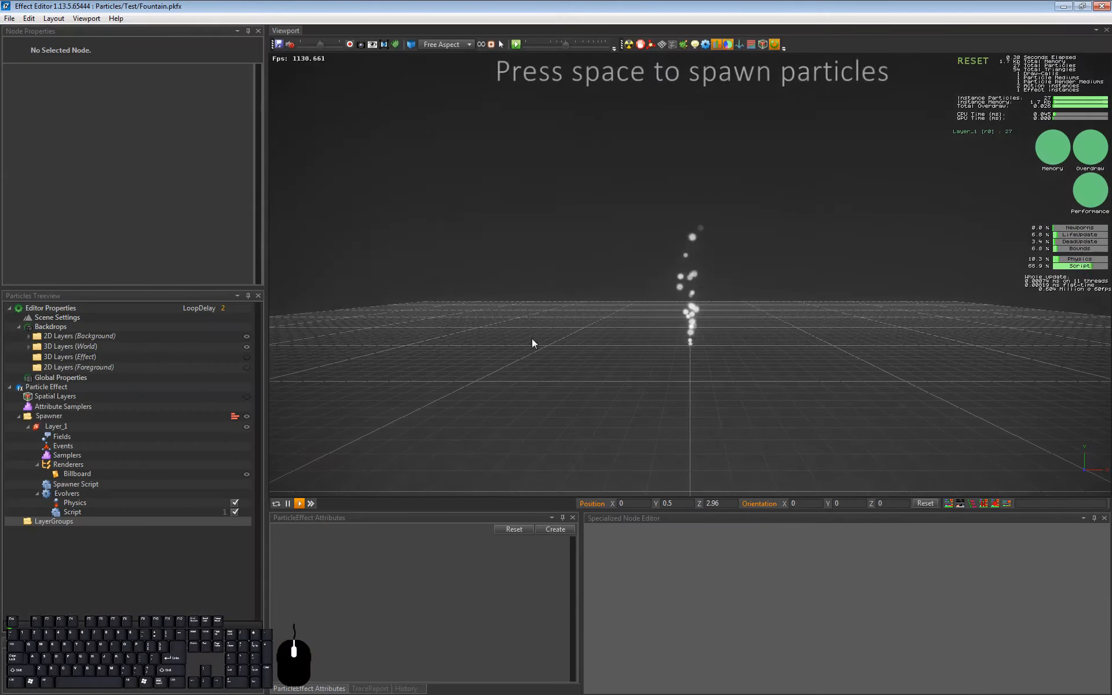
{"action": "left_click", "coordinate": [724, 290]}
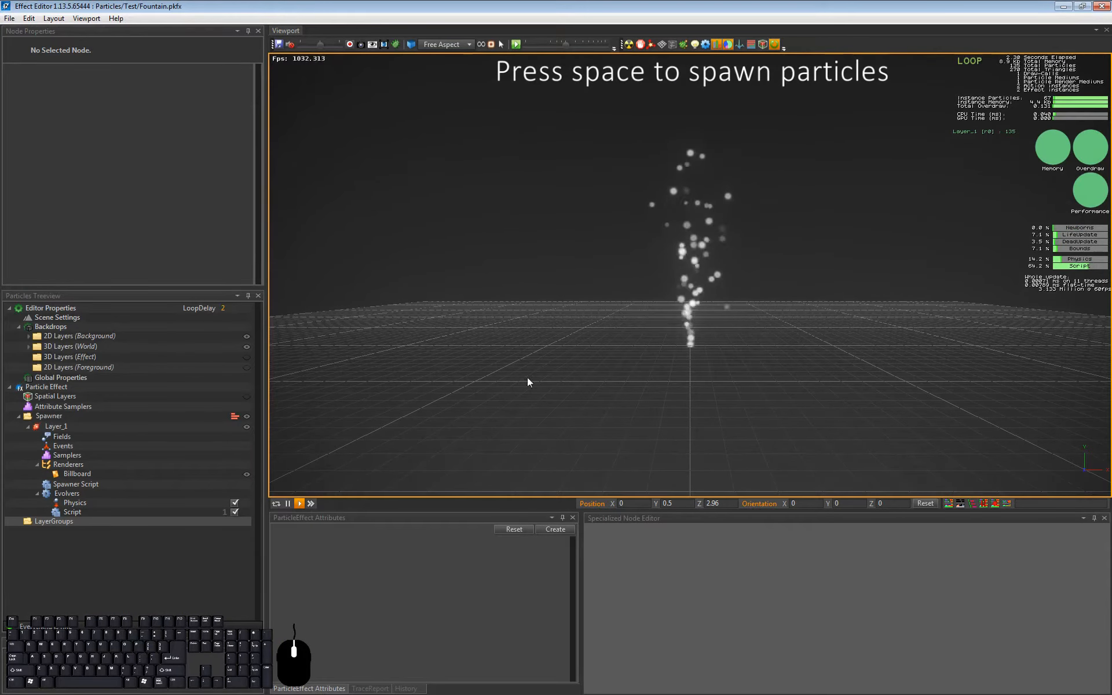
{"action": "left_click", "coordinate": [81, 428]}
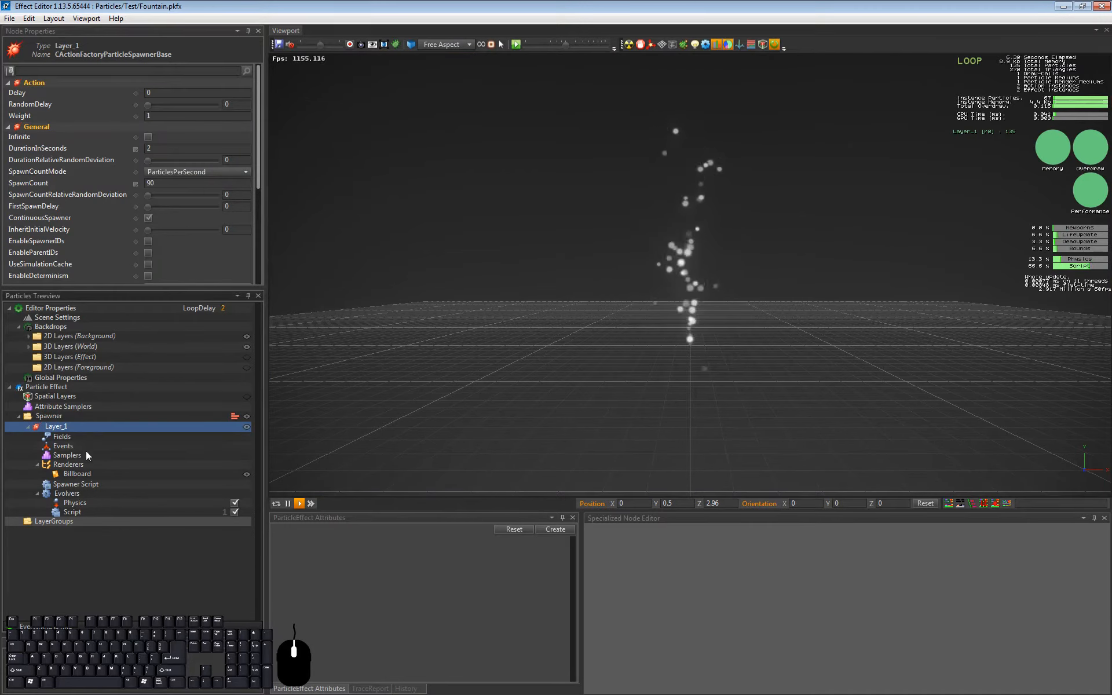
Step: Examine Layer_1's Spawner Script with its random Accumulator initialisation, and inspect the Evolvers and the Physics evolver's settings
{"action": "left_click", "coordinate": [102, 485]}
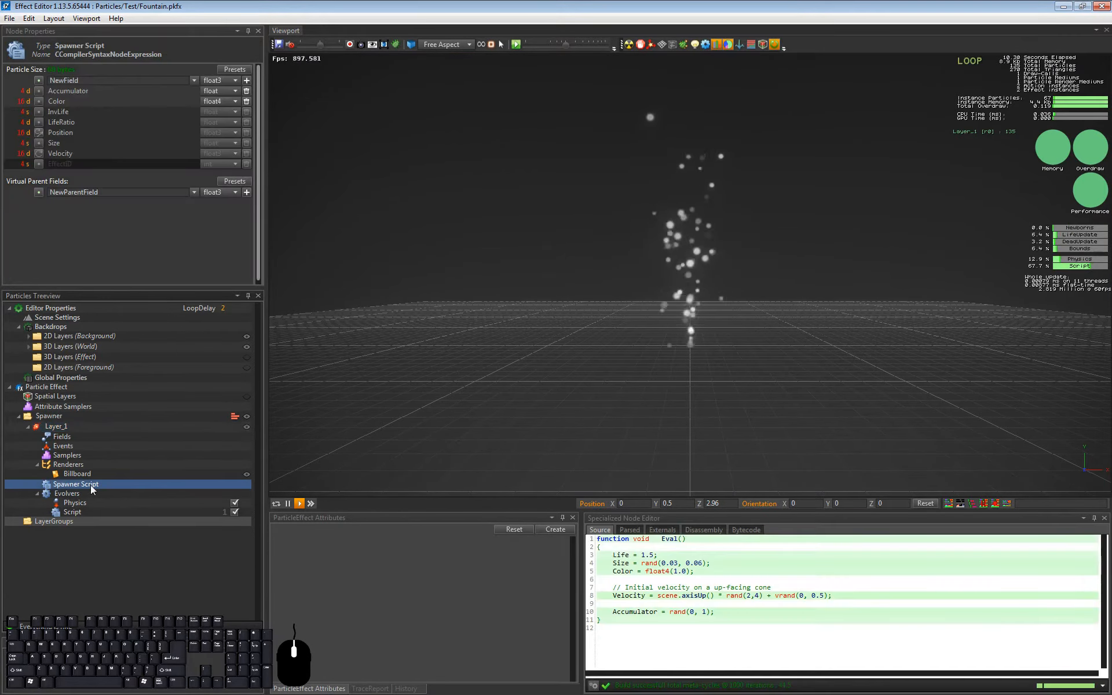
{"action": "left_click", "coordinate": [653, 611]}
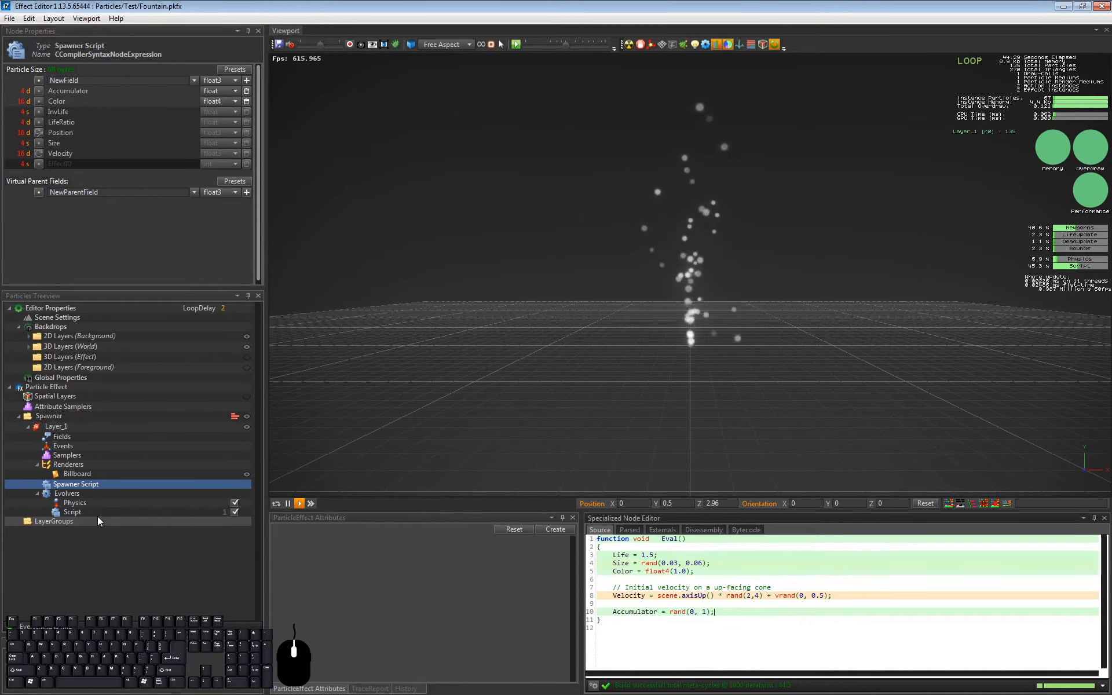
{"action": "left_click", "coordinate": [96, 492]}
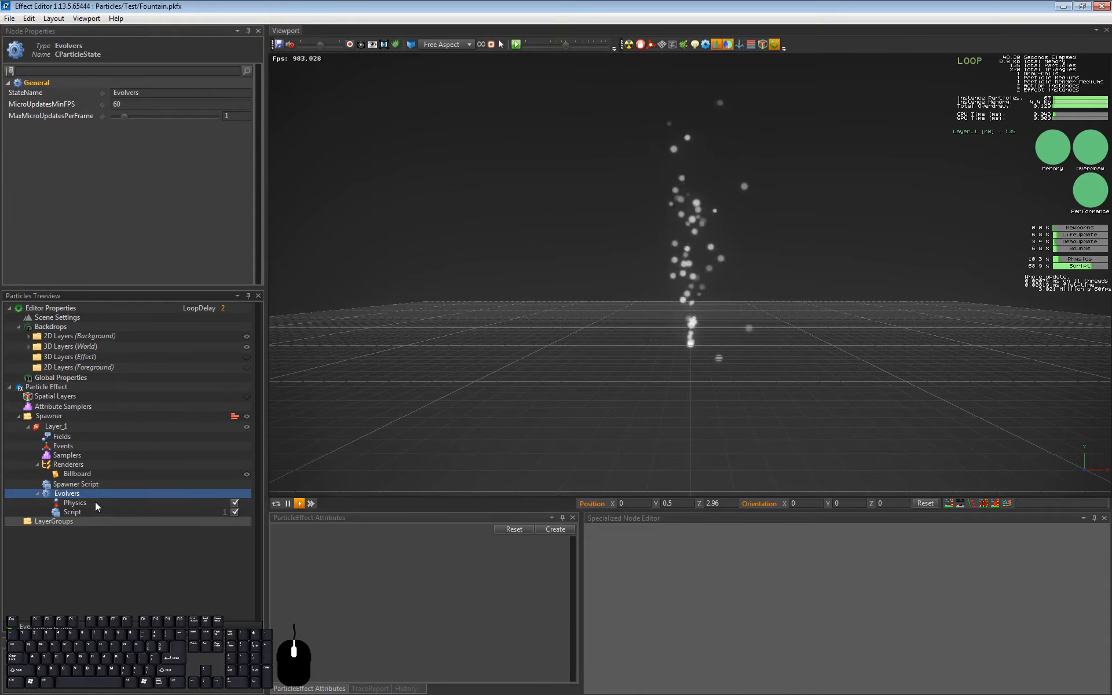
{"action": "left_click", "coordinate": [98, 503]}
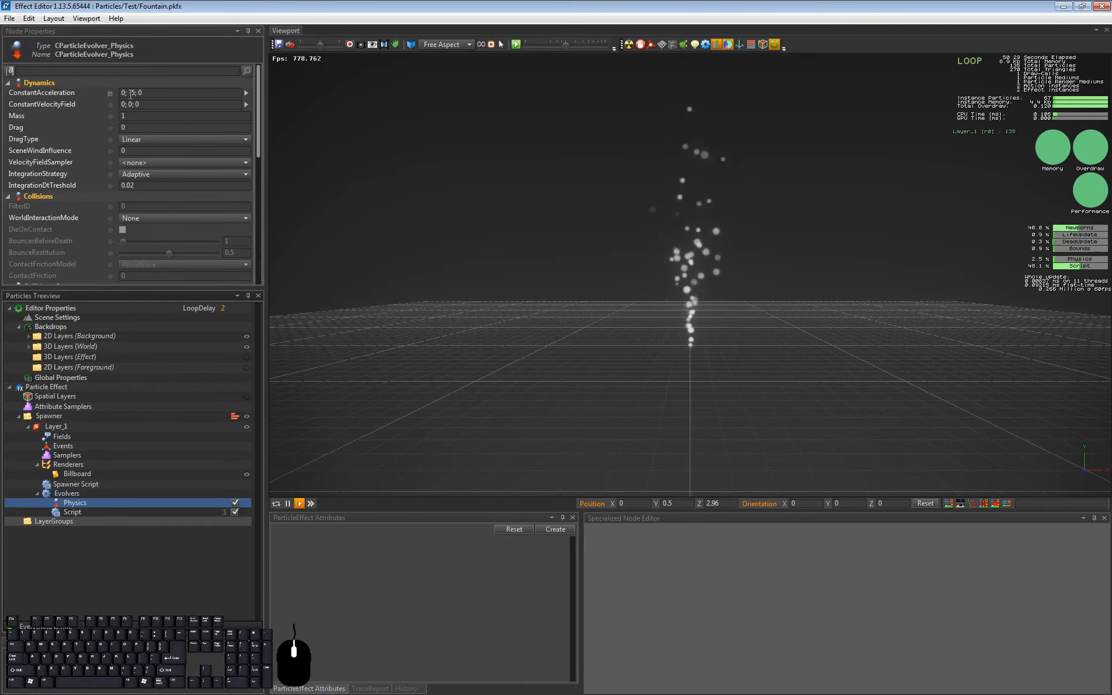
Step: Examine how the evolver Script decrements Accumulator by dt * 0.8, and compare it with the Scratch Module 01 graph in the Niagara editor
{"action": "left_click", "coordinate": [106, 511]}
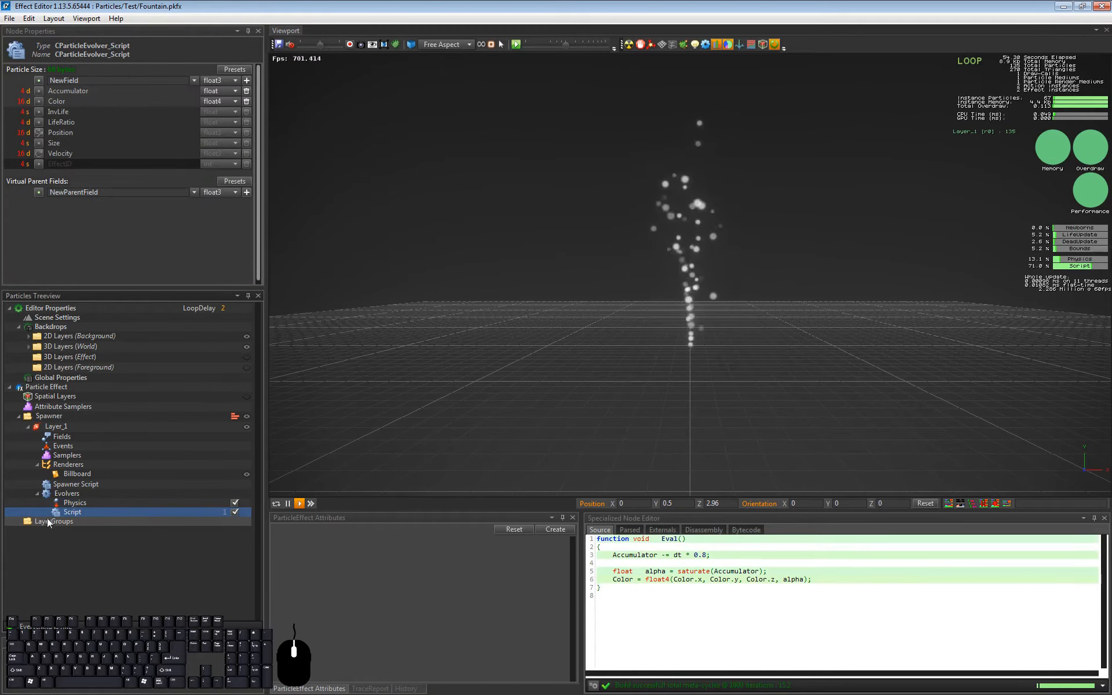
{"action": "left_click", "coordinate": [626, 555]}
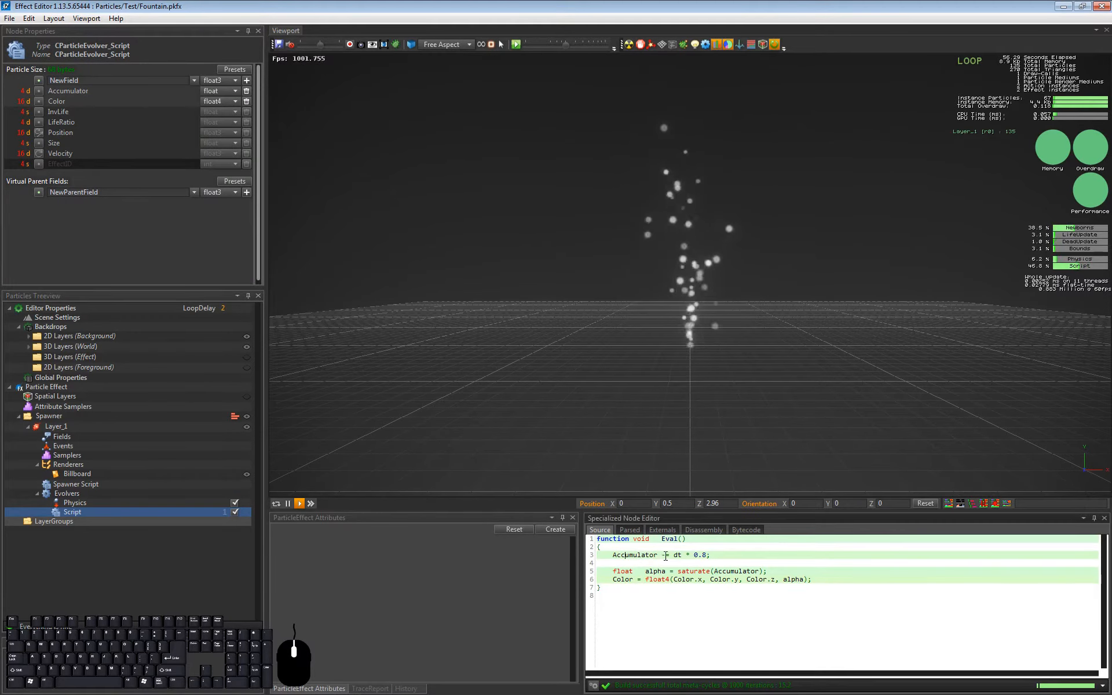
{"action": "double_click", "coordinate": [632, 555]}
{"action": "left_click_drag", "start_coordinate": [674, 554], "coordinate": [703, 553]}
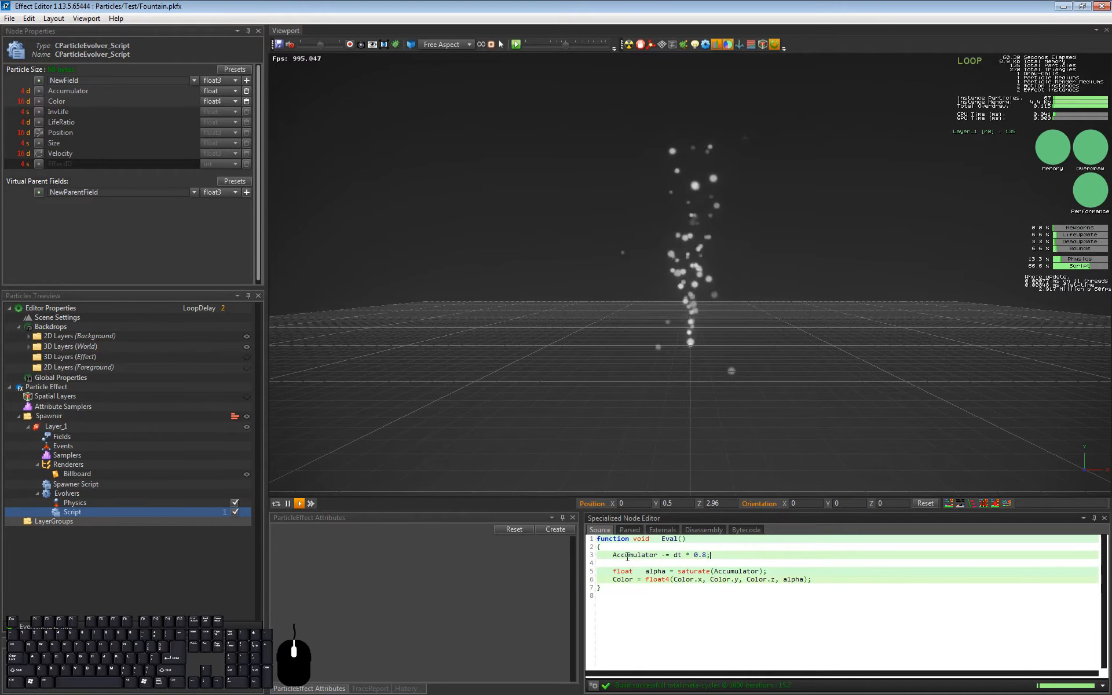
{"action": "left_click", "coordinate": [627, 556]}
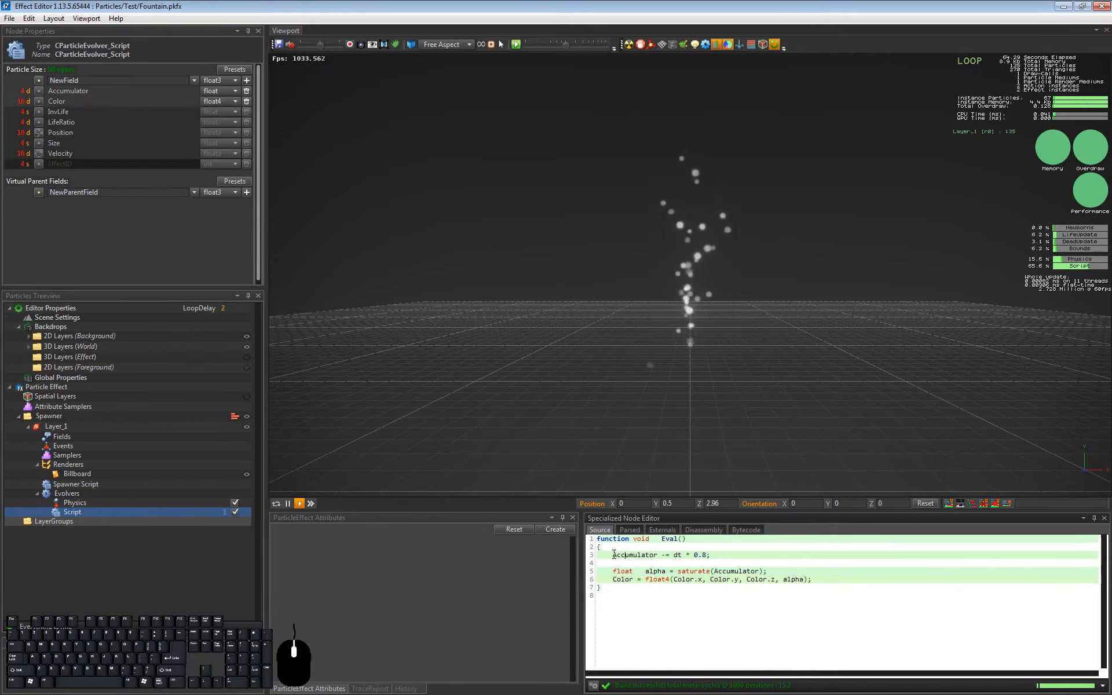
{"action": "left_click_drag", "start_coordinate": [725, 548], "coordinate": [735, 557]}
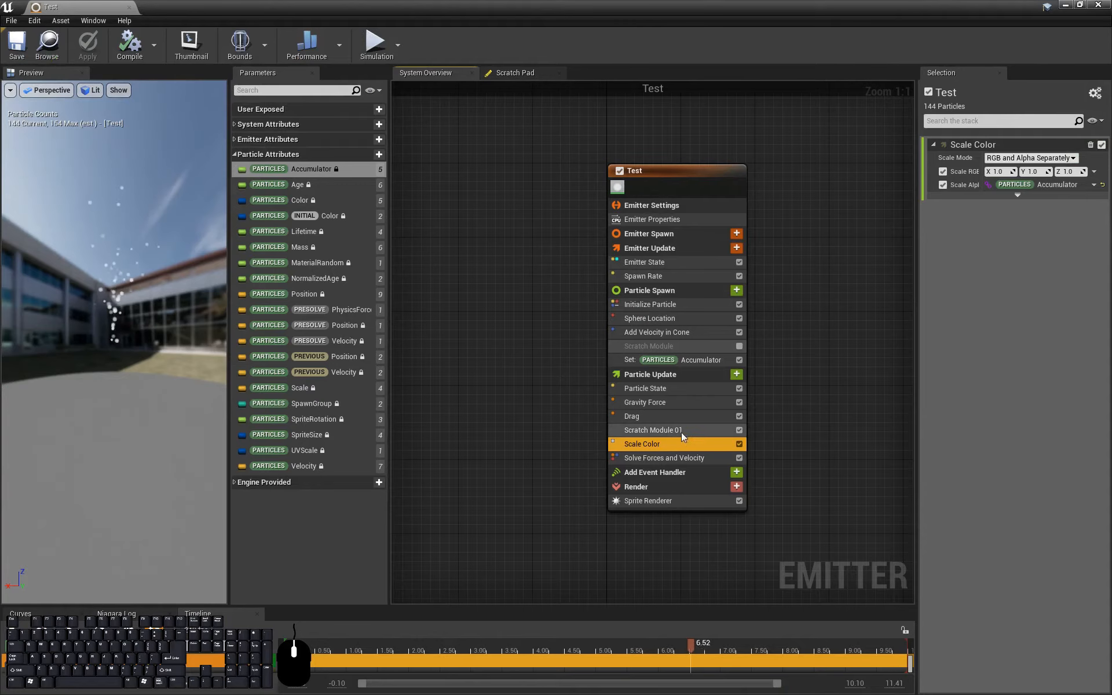
{"action": "double_click", "coordinate": [681, 430]}
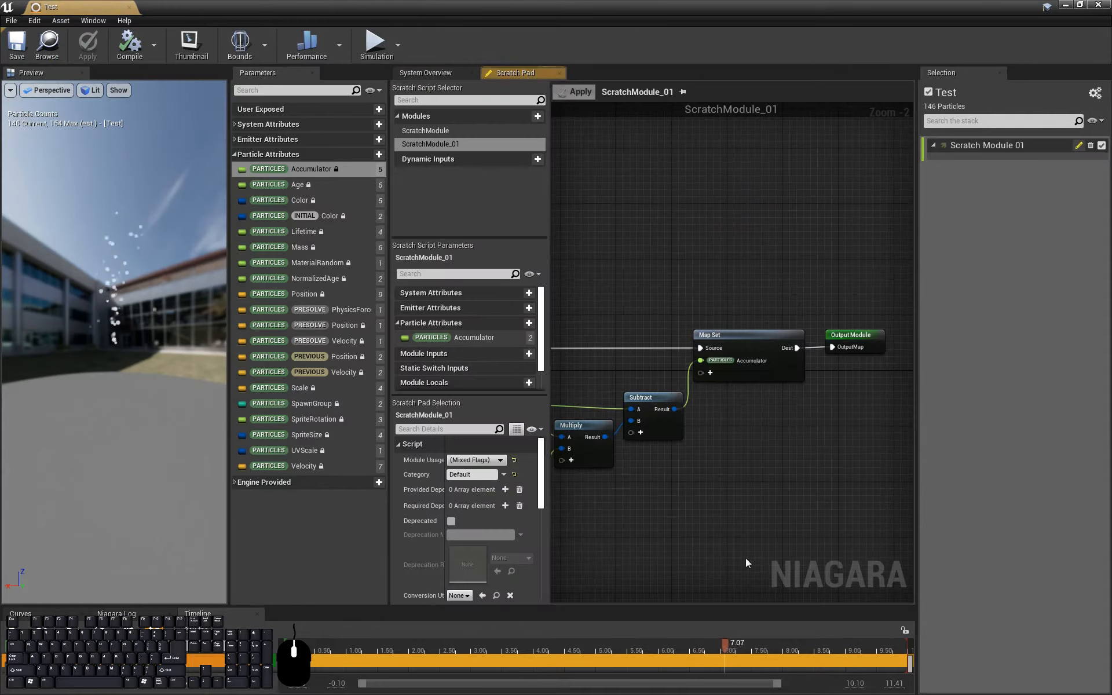
{"action": "scroll", "coordinate": [606, 423], "scroll_direction": "up", "scroll_amount": 2}
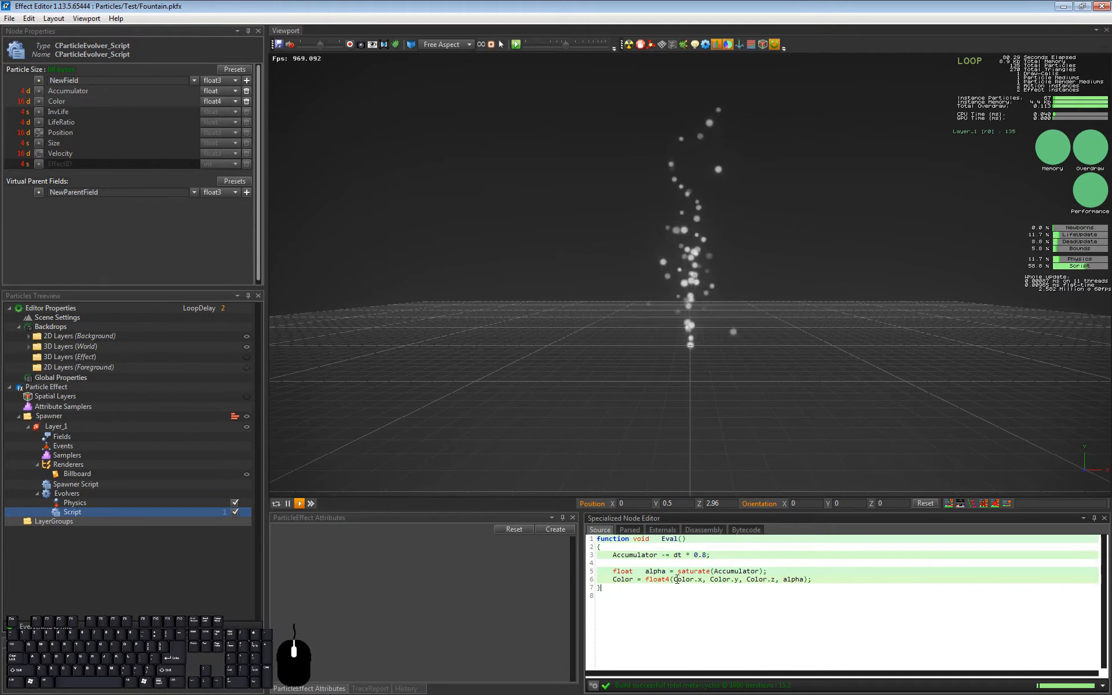
Step: Return to the PopcornFX v1 evolver script and examine how Color takes its alpha from Accumulator
{"action": "left_click_drag", "start_coordinate": [706, 581], "coordinate": [677, 580]}
{"action": "double_click", "coordinate": [800, 580]}
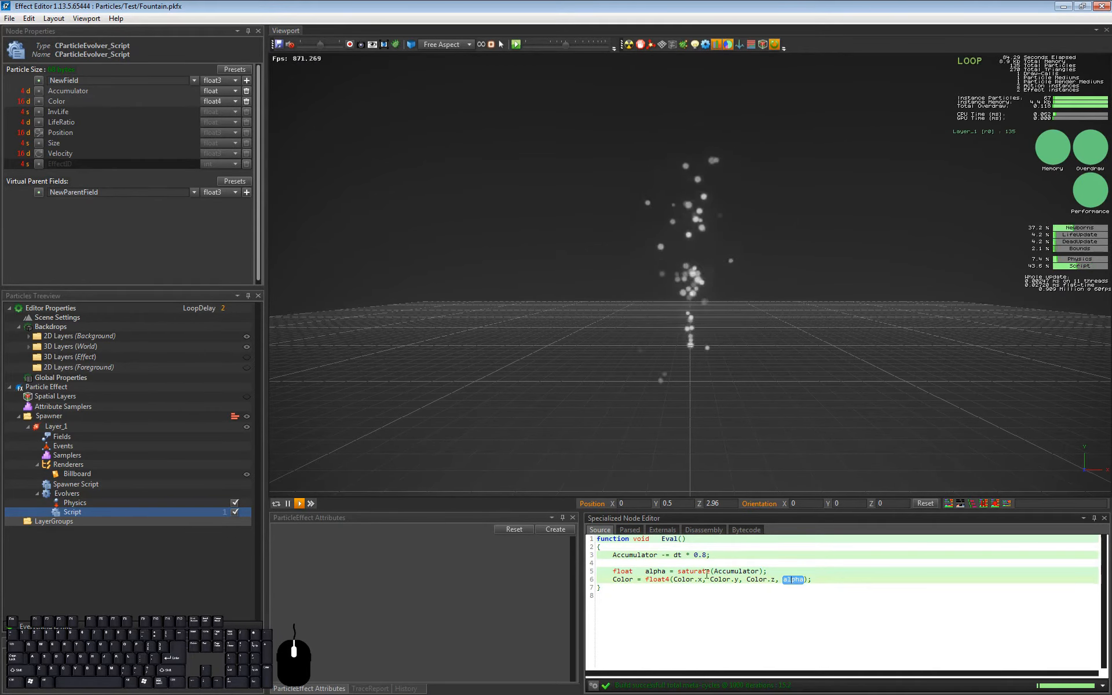
{"action": "double_click", "coordinate": [632, 554]}
{"action": "left_click", "coordinate": [742, 555]}
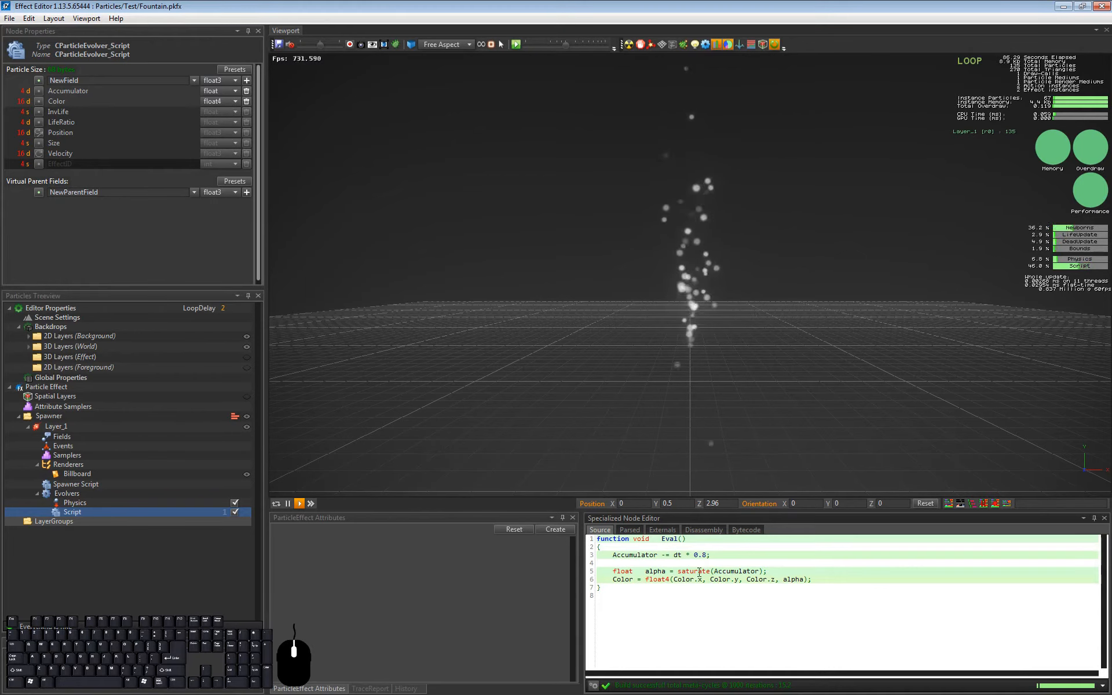
Step: Try the alpha line with plain Accumulator instead of the saturate call, and restore saturate(Accumulator)
{"action": "left_click_drag", "start_coordinate": [713, 571], "coordinate": [677, 571]}
{"action": "key", "text": "Delete"}
{"action": "key", "text": "BackSpace"}
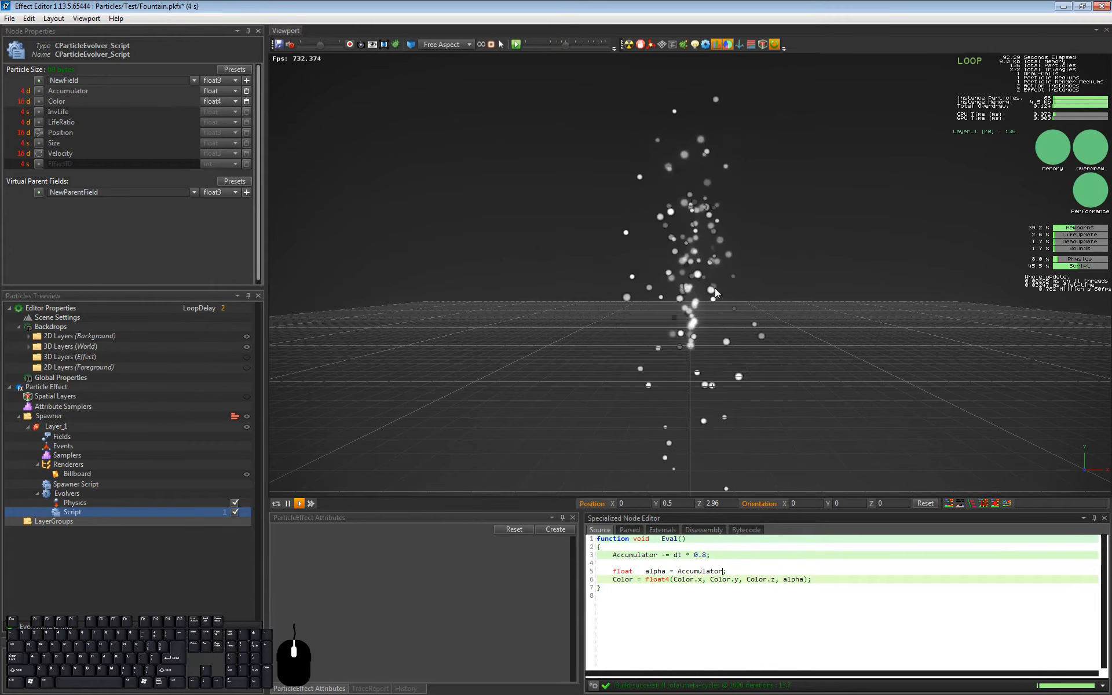
{"action": "left_click_drag", "start_coordinate": [722, 571], "coordinate": [677, 569]}
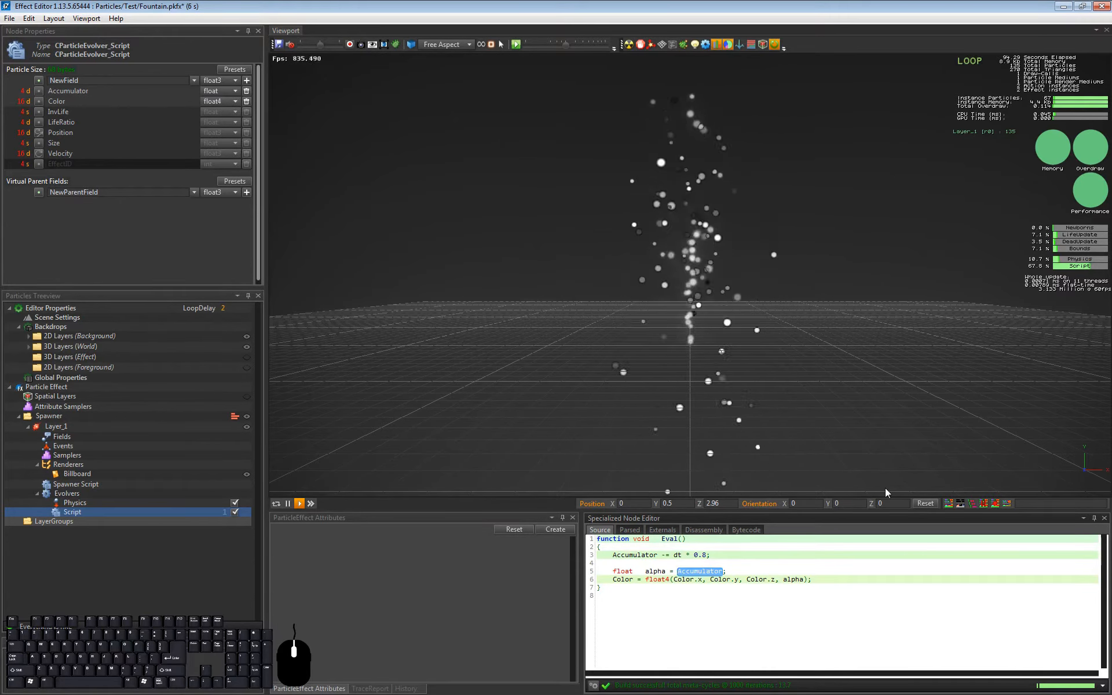
{"action": "type", "text": "("}
{"action": "type", "text": "saturate"}
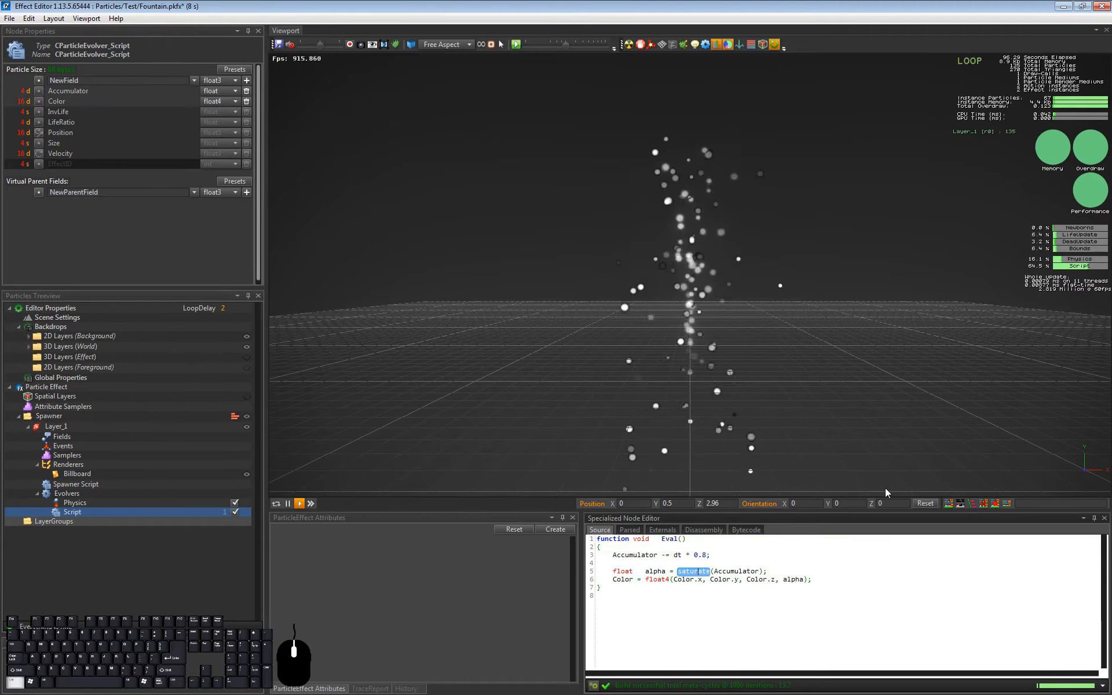
Step: Review the complete Accumulator decrement line in the evolver script
{"action": "left_click", "coordinate": [728, 563]}
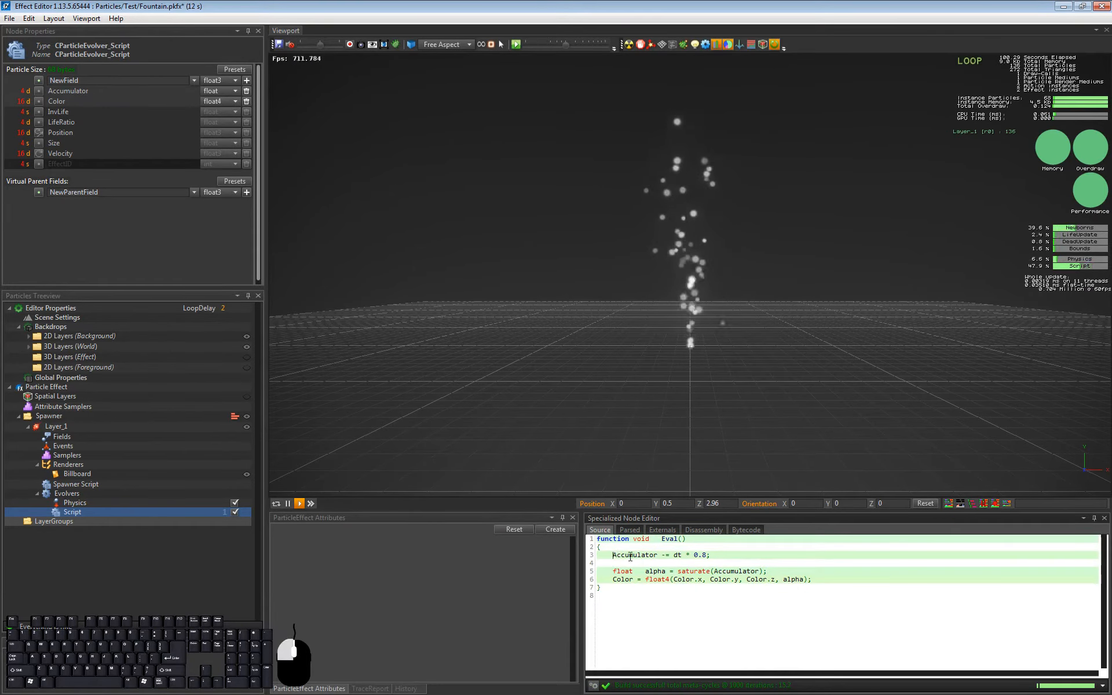
{"action": "left_click_drag", "start_coordinate": [613, 555], "coordinate": [734, 559]}
{"action": "left_click", "coordinate": [733, 556]}
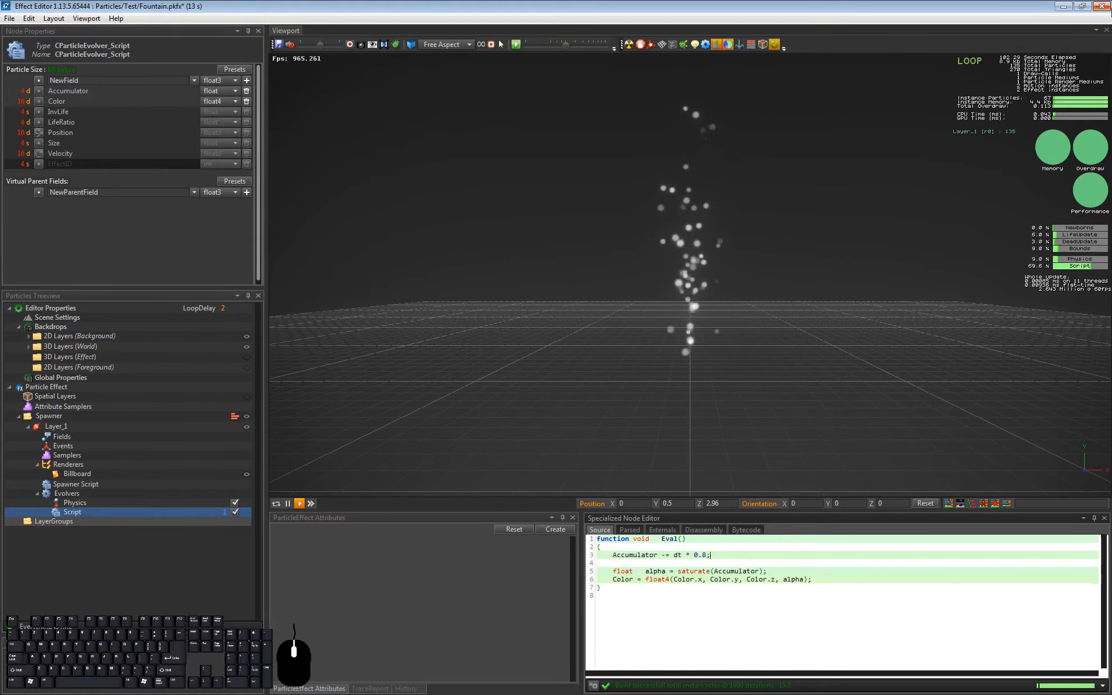
Step: Close the v1 Fountain effect editor, and close Timer.pkfx in PopcornFX v2 without saving its changes
{"action": "left_click", "coordinate": [1101, 6]}
{"action": "left_click", "coordinate": [611, 420]}
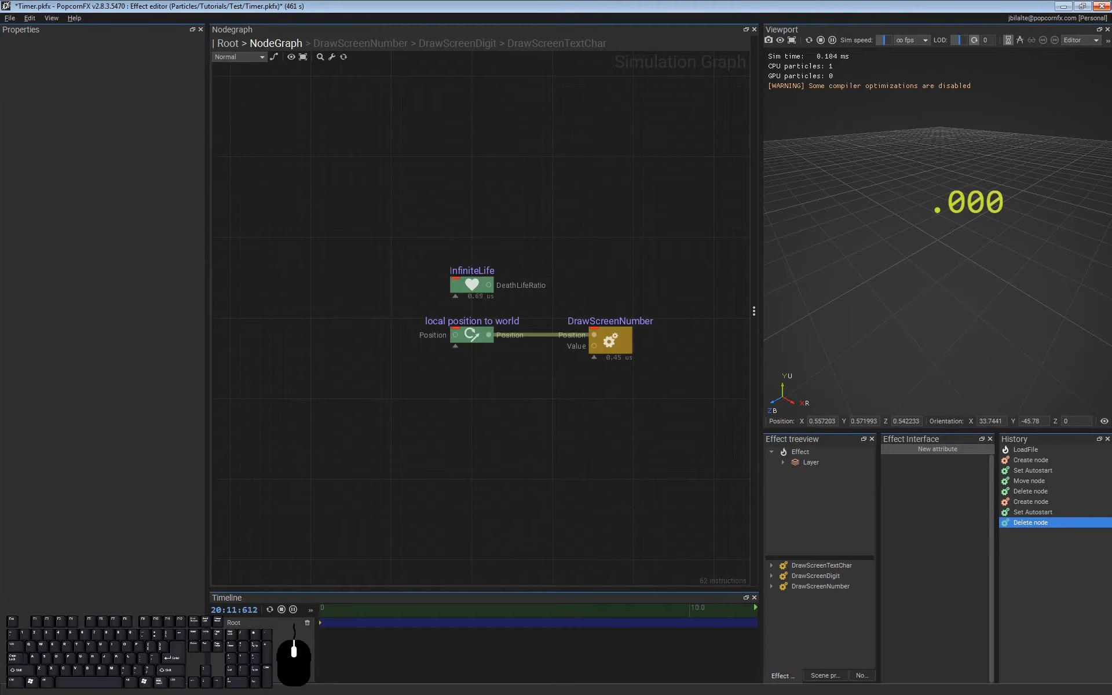
{"action": "left_click", "coordinate": [1103, 7]}
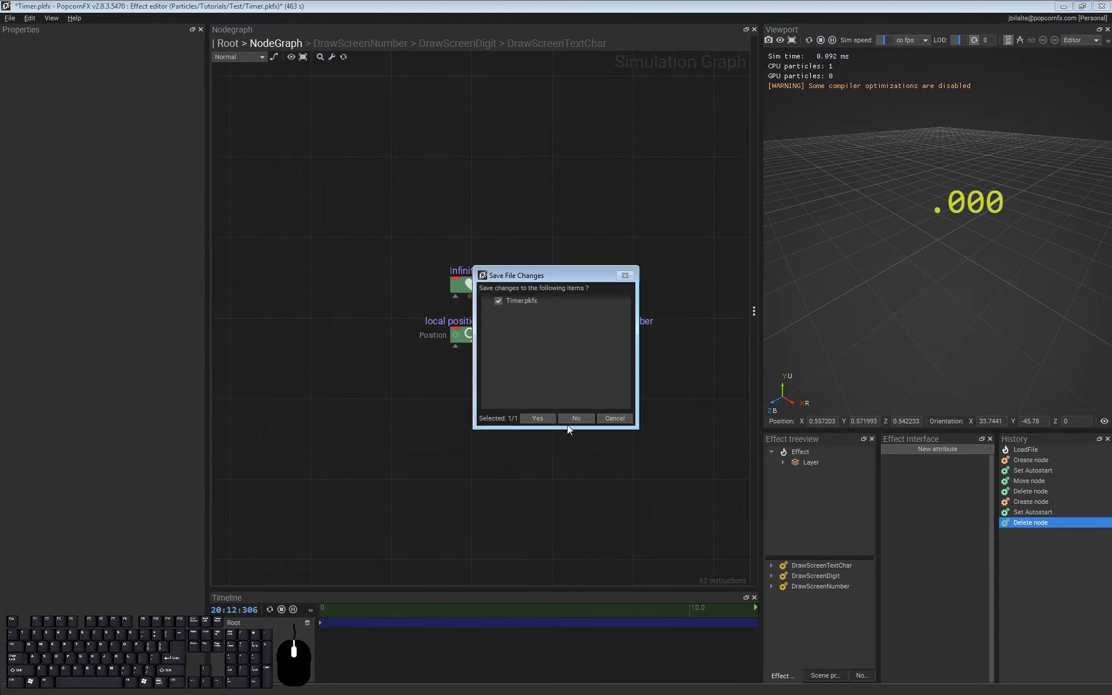
{"action": "left_click", "coordinate": [569, 421]}
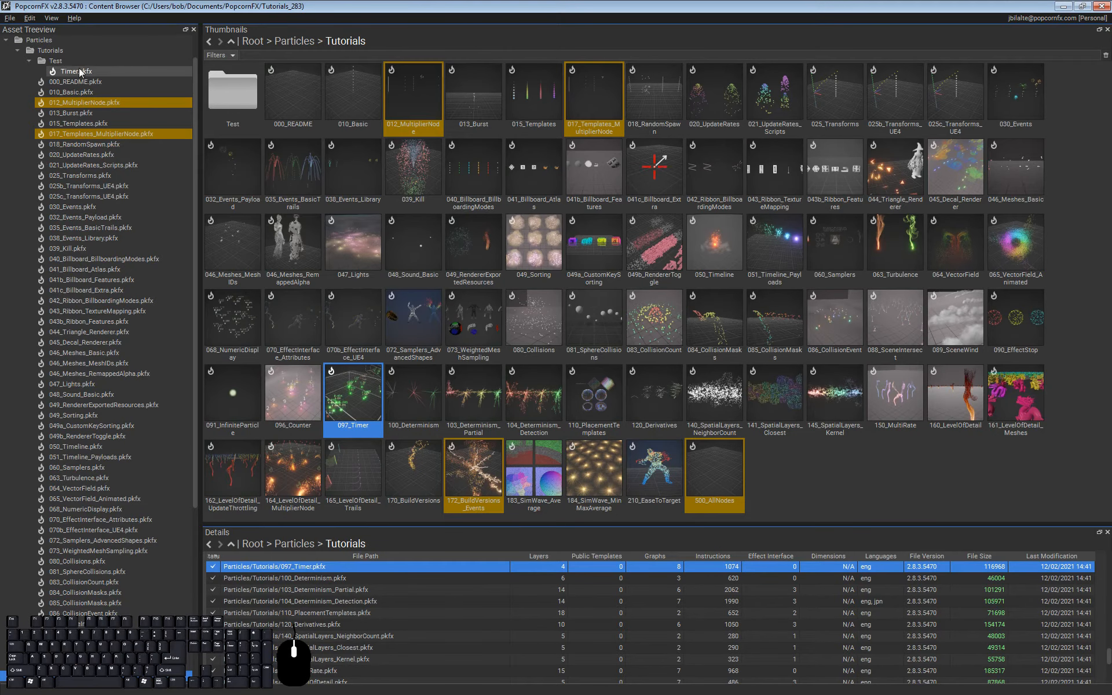
Step: Create and open a new empty effect named TestFountain in the Tutorials/Test folder
{"action": "left_click", "coordinate": [56, 61]}
{"action": "right_click", "coordinate": [283, 143]}
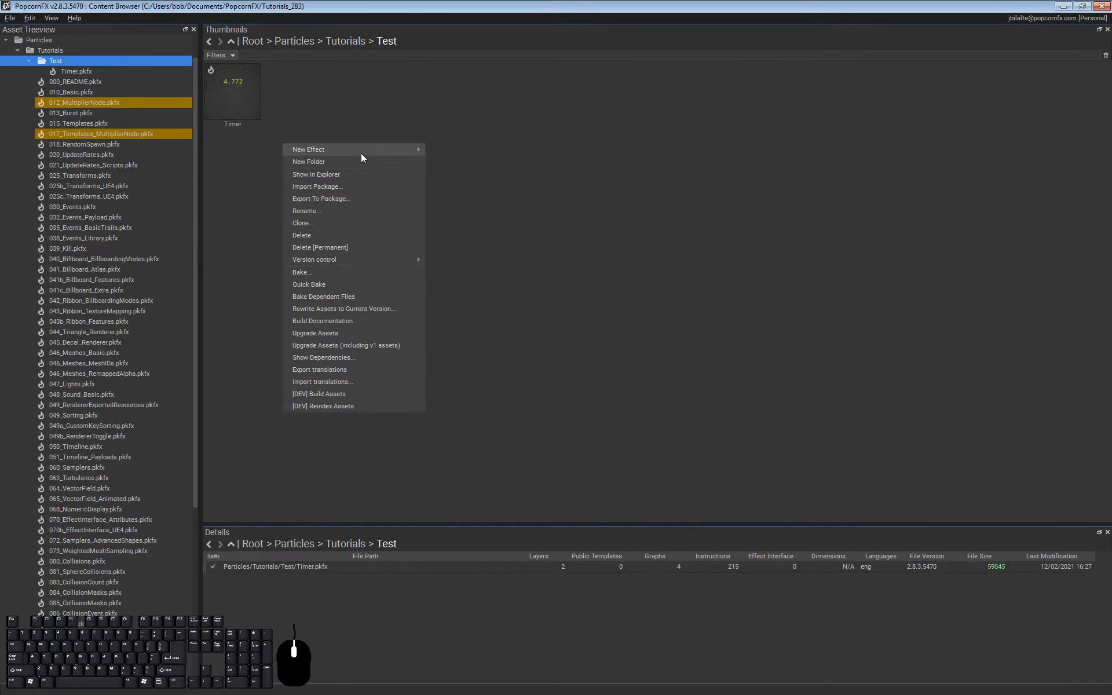
{"action": "left_click", "coordinate": [451, 150]}
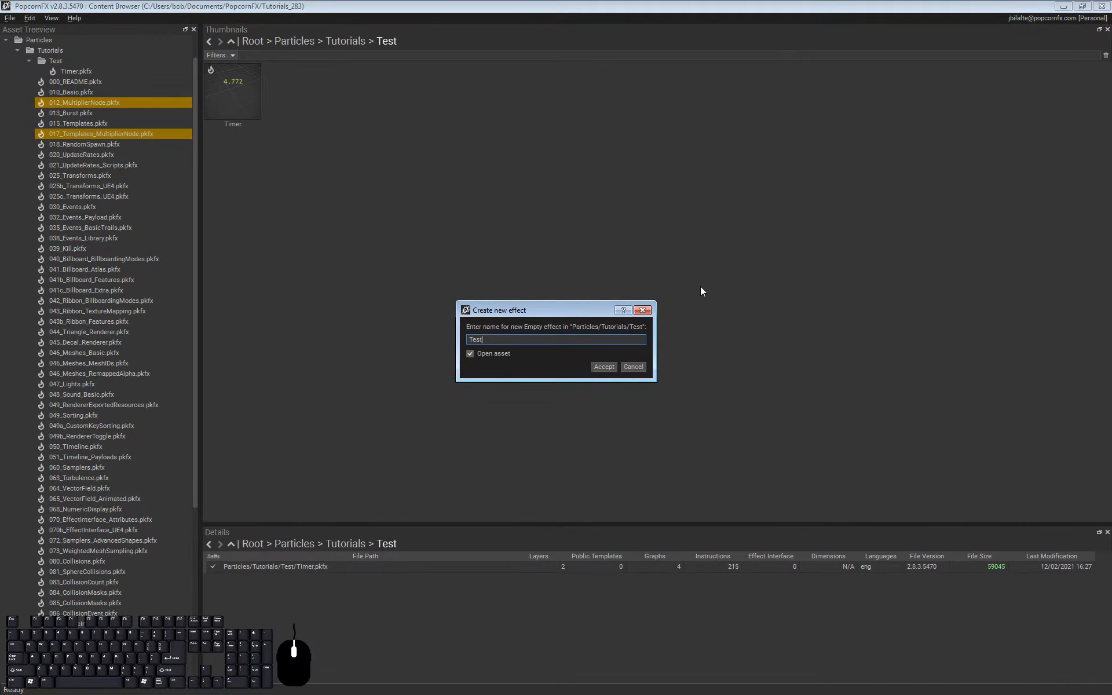
{"action": "type", "text": "TestFountain"}
{"action": "key", "text": "Return"}
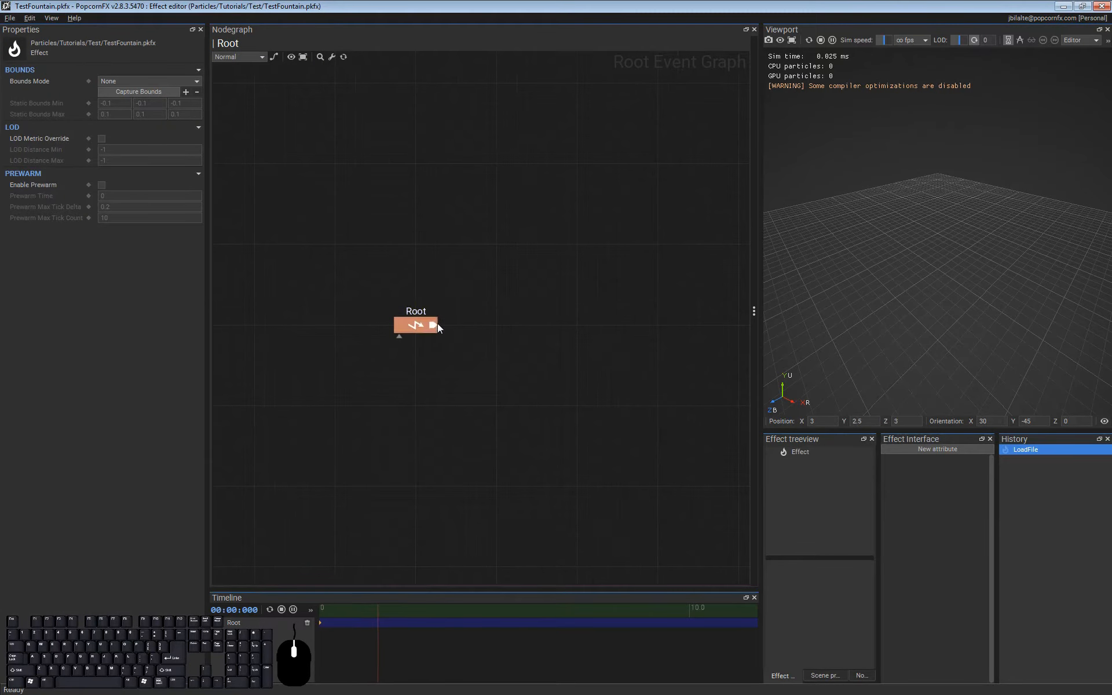
Step: Connect an EventMultiplier node to Root, with infinite emission and a spawn count of 90 particles per second
{"action": "left_click_drag", "start_coordinate": [438, 326], "coordinate": [494, 324]}
{"action": "key", "text": "Return"}
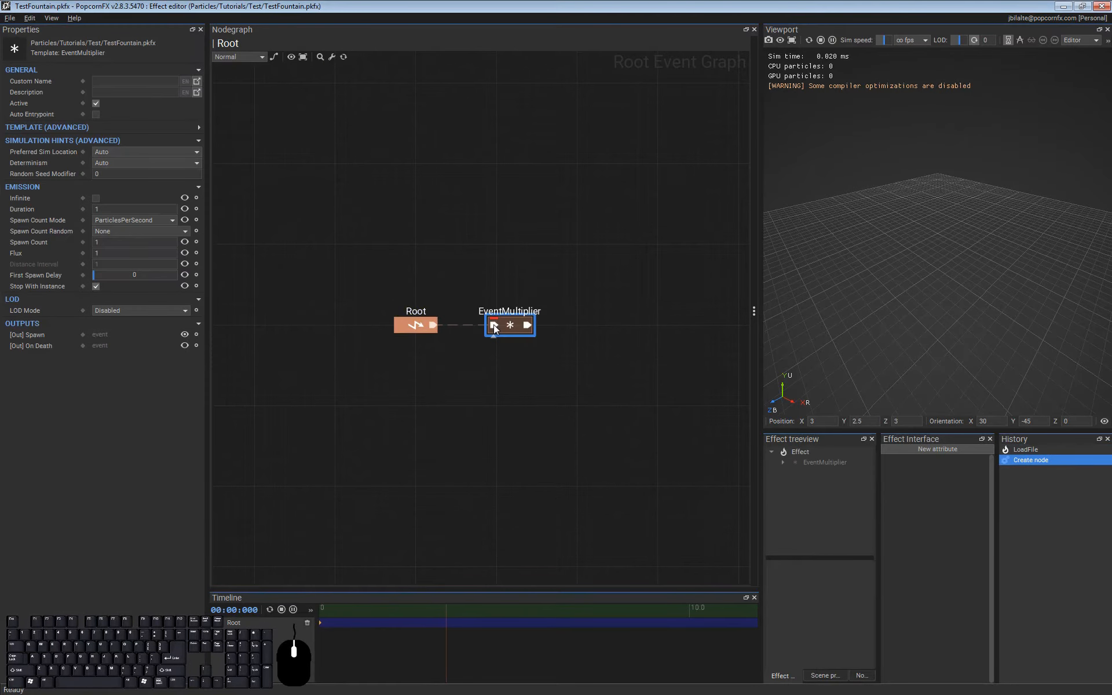
{"action": "left_click", "coordinate": [96, 197]}
{"action": "left_click", "coordinate": [117, 232]}
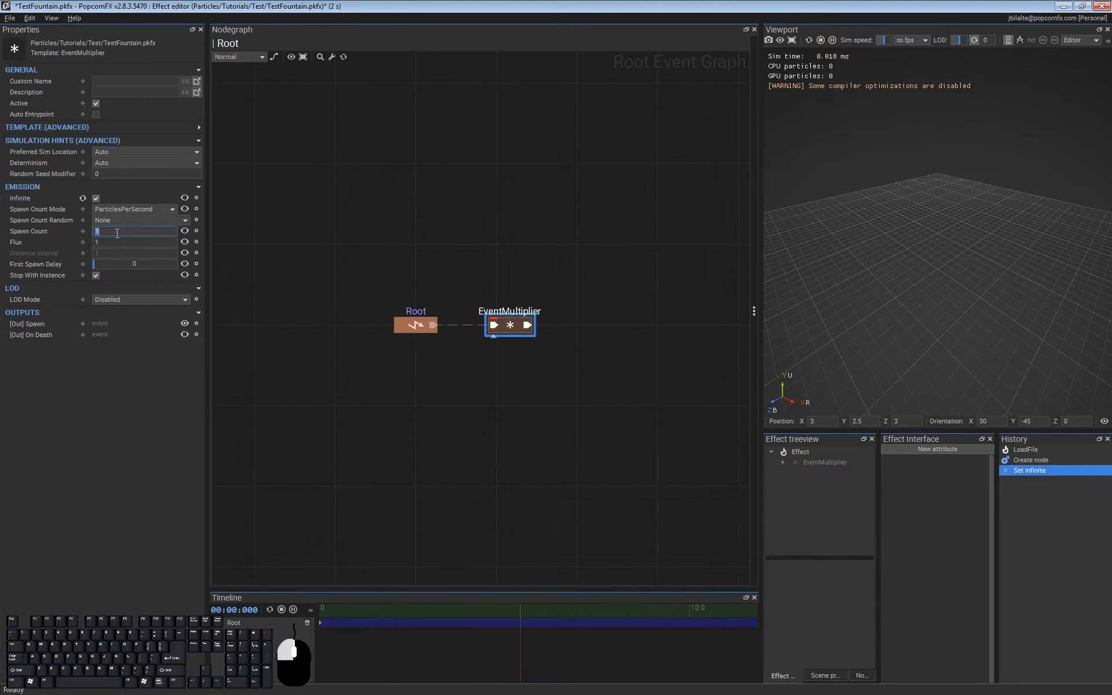
{"action": "type", "text": "90"}
{"action": "key", "text": "Return"}
{"action": "left_click", "coordinate": [613, 379]}
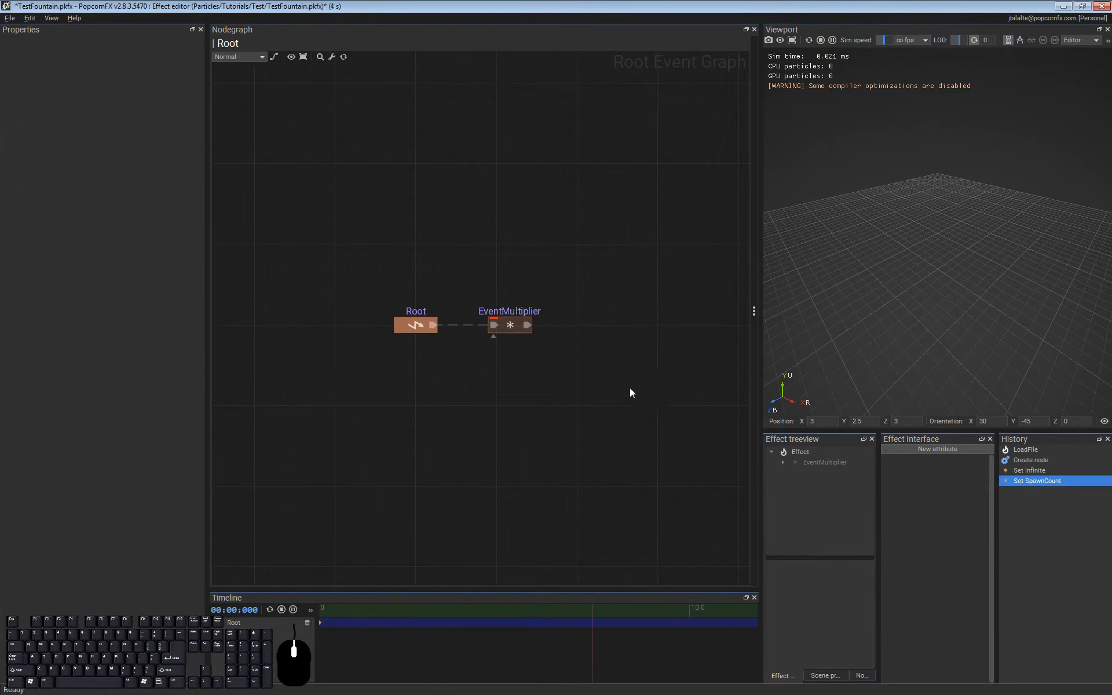
Step: Add a Layer node connected to the EventMultiplier's output
{"action": "left_click_drag", "start_coordinate": [529, 325], "coordinate": [584, 325]}
{"action": "type", "text": "la"}
{"action": "key", "text": "Return"}
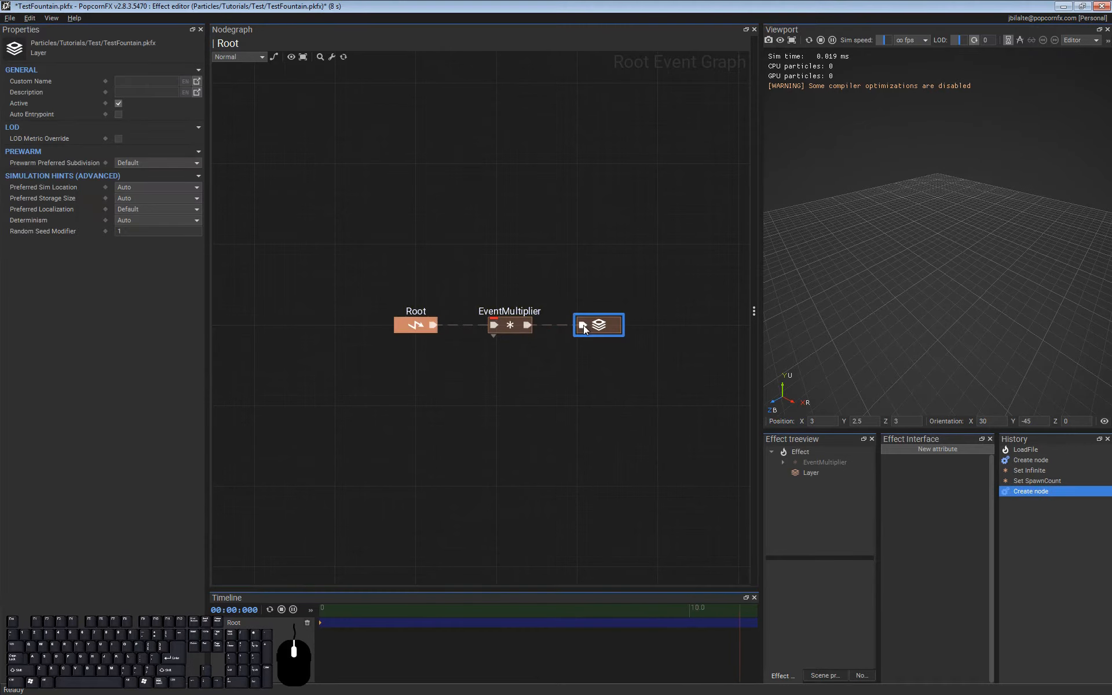
{"action": "left_click", "coordinate": [634, 363]}
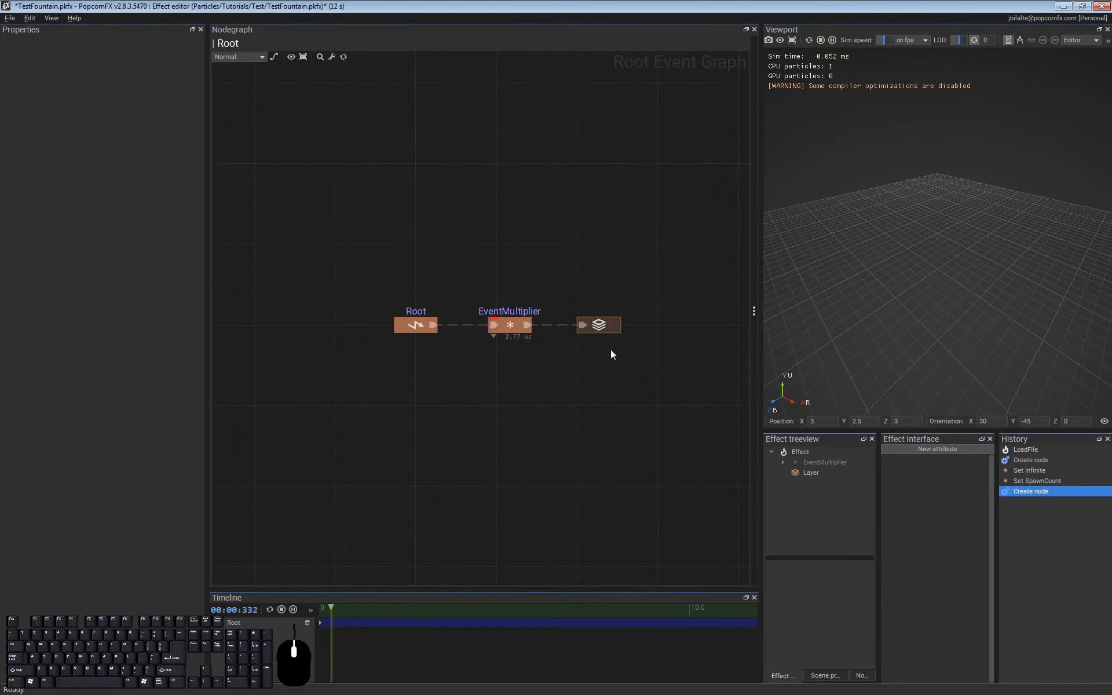
Step: Open the layer's simulation graph and add a Billboard renderer node below the life node
{"action": "double_click", "coordinate": [599, 325]}
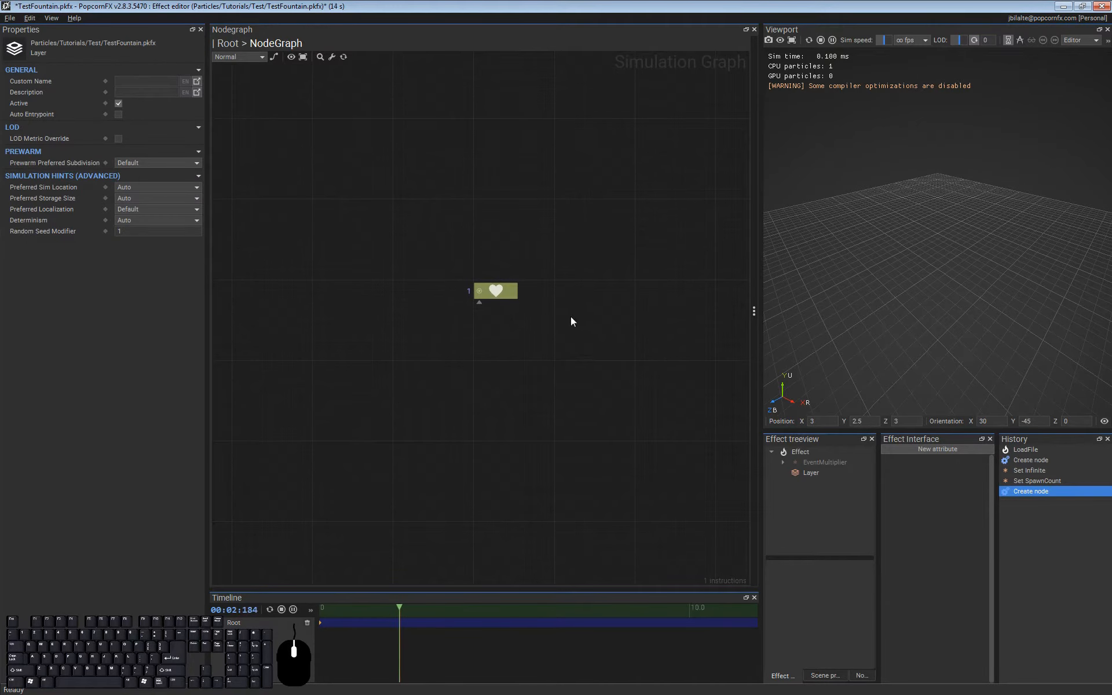
{"action": "right_click", "coordinate": [572, 321]}
{"action": "double_click", "coordinate": [450, 294]}
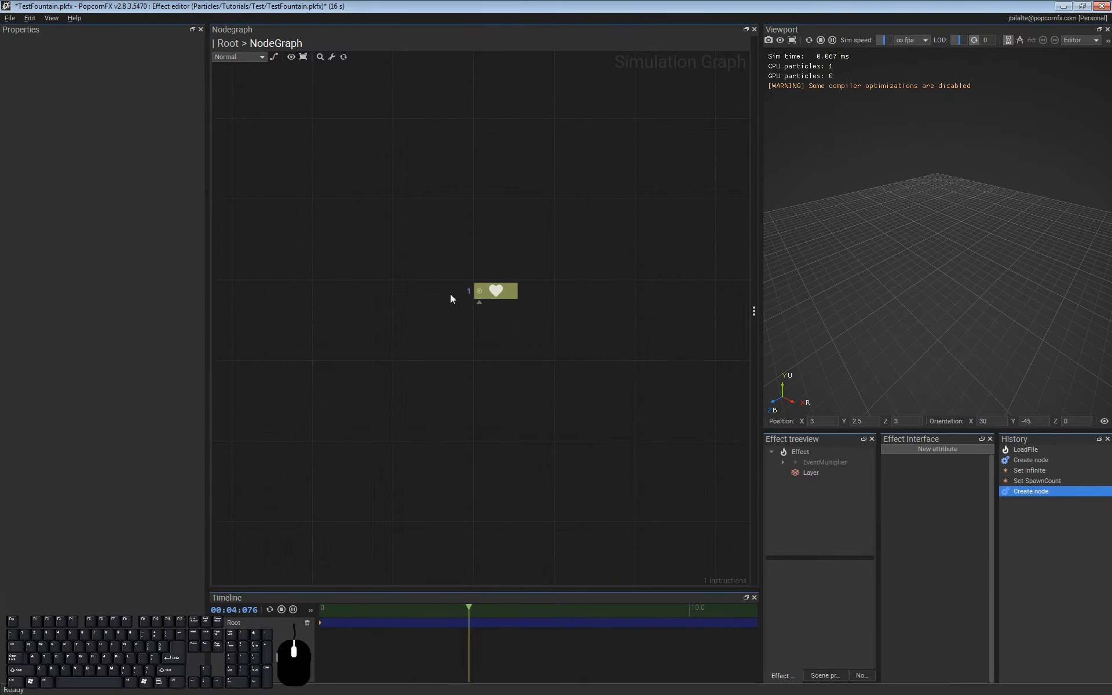
{"action": "left_click", "coordinate": [585, 371]}
{"action": "double_click", "coordinate": [613, 322]}
{"action": "right_click", "coordinate": [585, 338]}
{"action": "type", "text": "bil"}
{"action": "key", "text": "Return"}
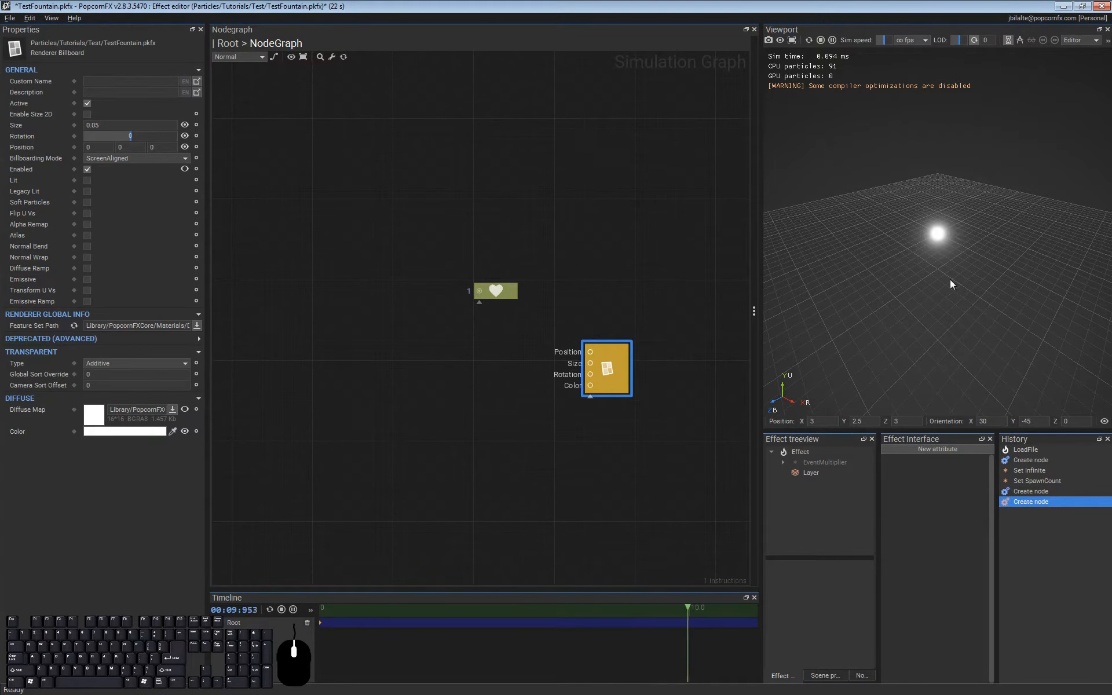
Step: Set the Billboard renderer's diffuse map to Diffuse.dds from the DefaultTextures folder
{"action": "left_click", "coordinate": [93, 416]}
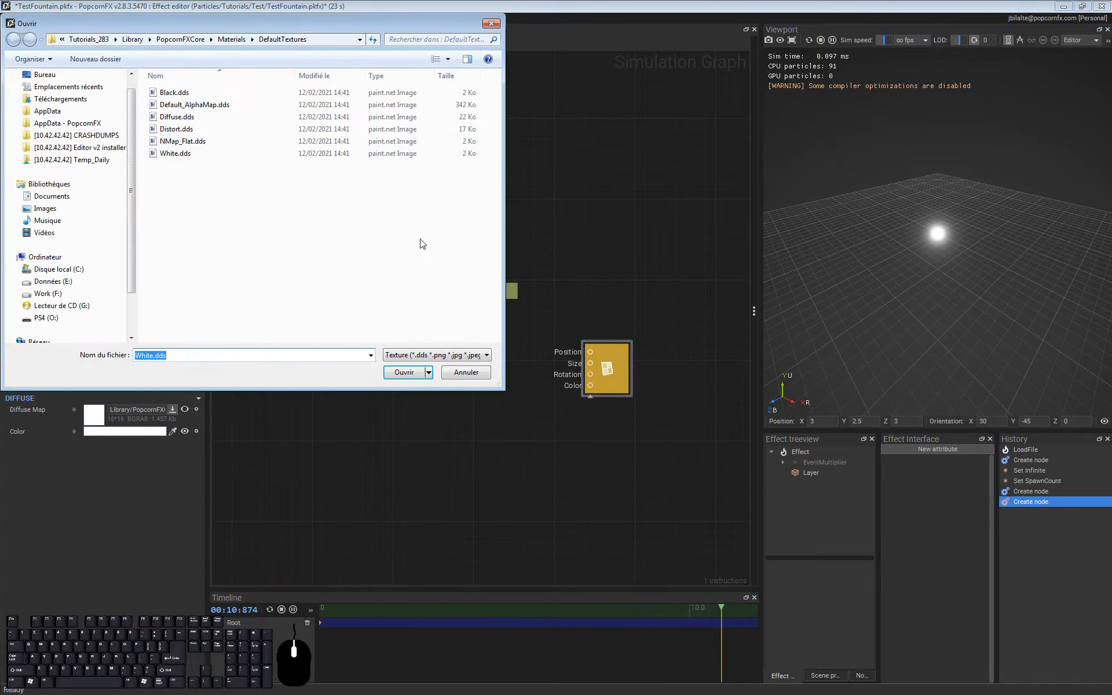
{"action": "left_click", "coordinate": [203, 118]}
{"action": "double_click", "coordinate": [203, 118]}
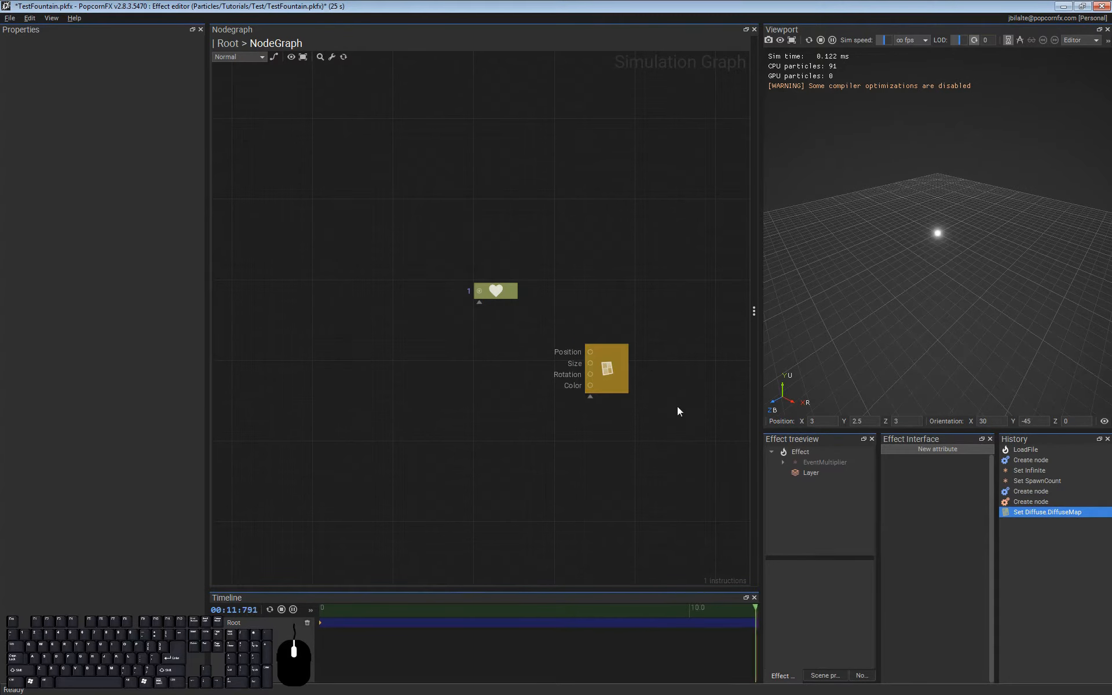
Step: Add a Physics node whose Position output feeds the Billboard renderer's Position input
{"action": "left_click_drag", "start_coordinate": [610, 368], "coordinate": [510, 355]}
{"action": "type", "text": "phy"}
{"action": "key", "text": "Return"}
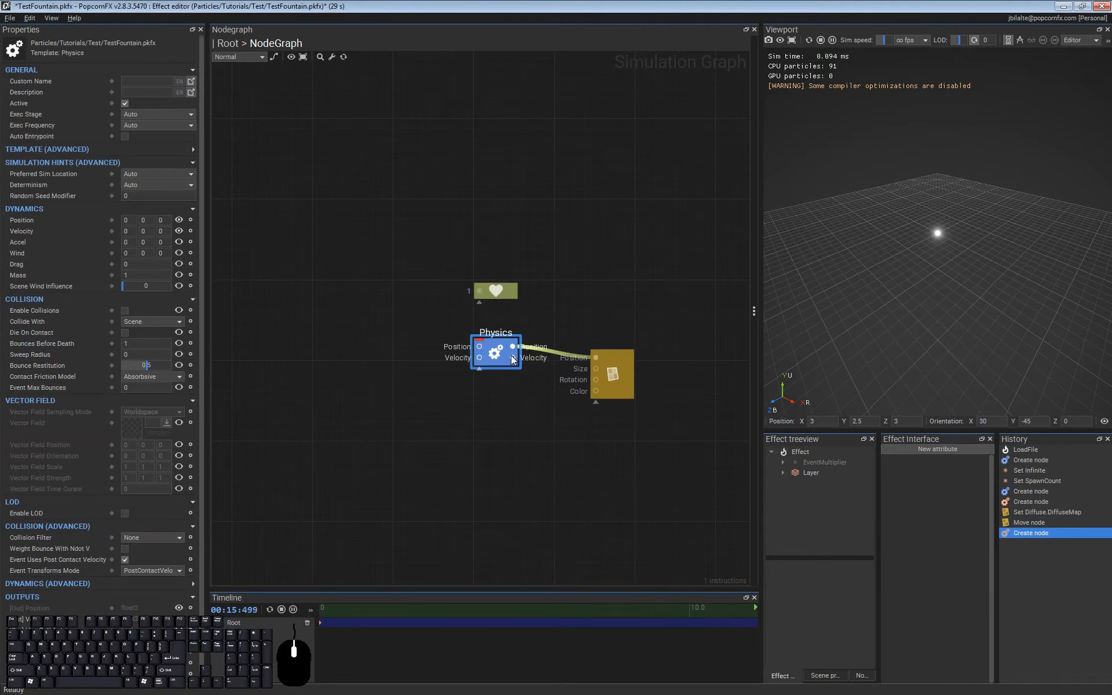
Step: Undo the plain Physics node and feed the Billboard's Position from the Physics variant with local-to-world position and direction nodes
{"action": "key", "text": "ctrl+z"}
{"action": "left_click_drag", "start_coordinate": [596, 358], "coordinate": [391, 333]}
{"action": "type", "text": "ph"}
{"action": "key", "text": "Return"}
{"action": "left_click", "coordinate": [457, 356]}
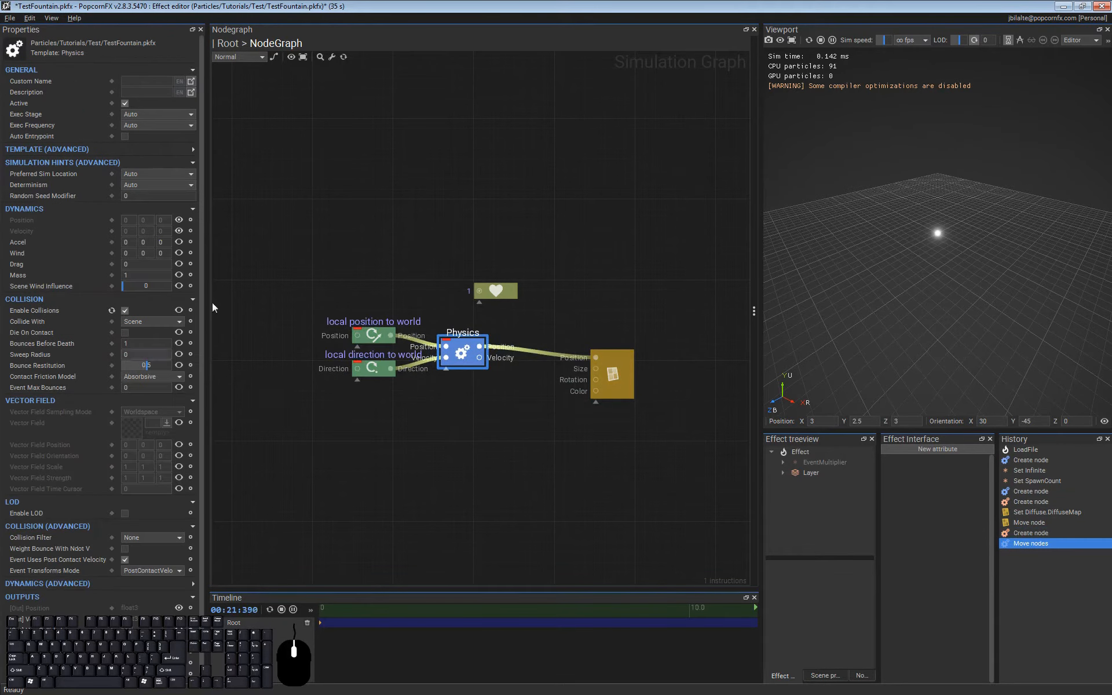
Step: Disable collisions on the Physics node and align it and its two local-to-world nodes with the Billboard renderer's Position input
{"action": "left_click", "coordinate": [125, 311]}
{"action": "left_click", "coordinate": [538, 426]}
{"action": "left_click_drag", "start_coordinate": [292, 334], "coordinate": [497, 368]}
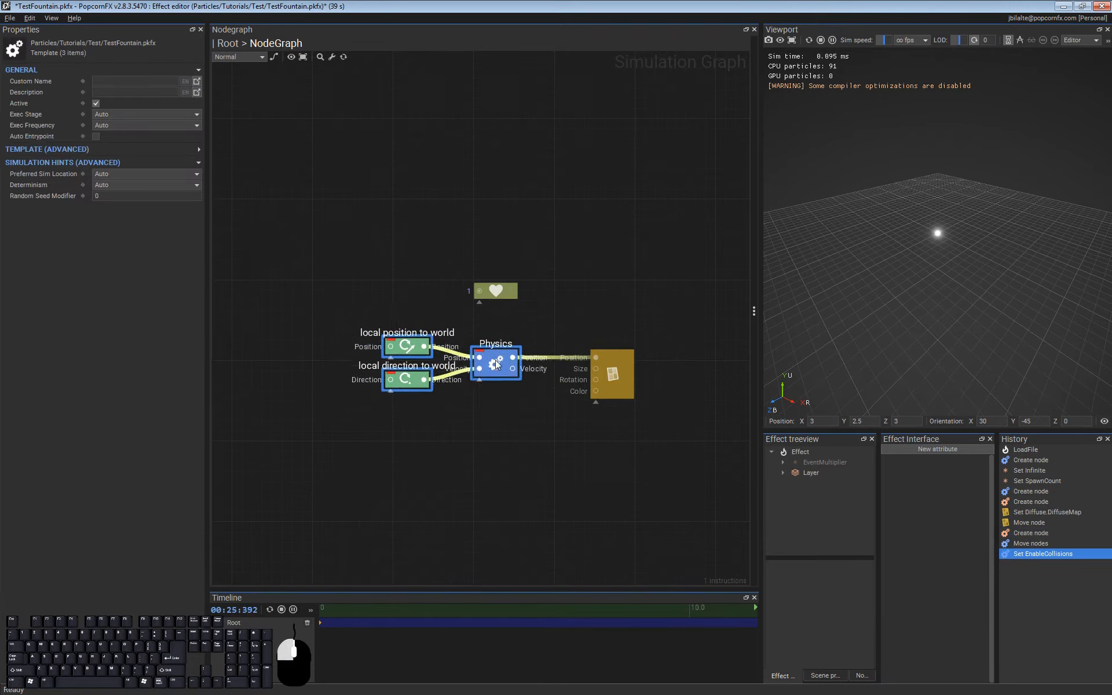
{"action": "left_click", "coordinate": [529, 426]}
Step: Set the Physics node's Accel to -5 on the Y axis
{"action": "left_click", "coordinate": [494, 363]}
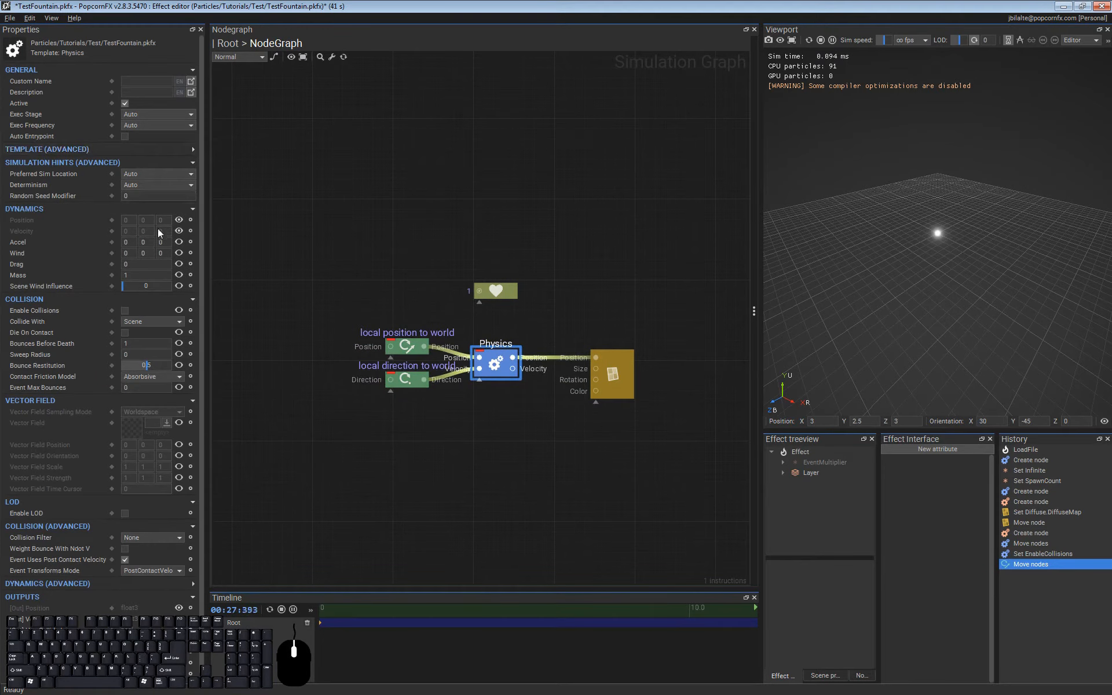
{"action": "type", "text": "-5"}
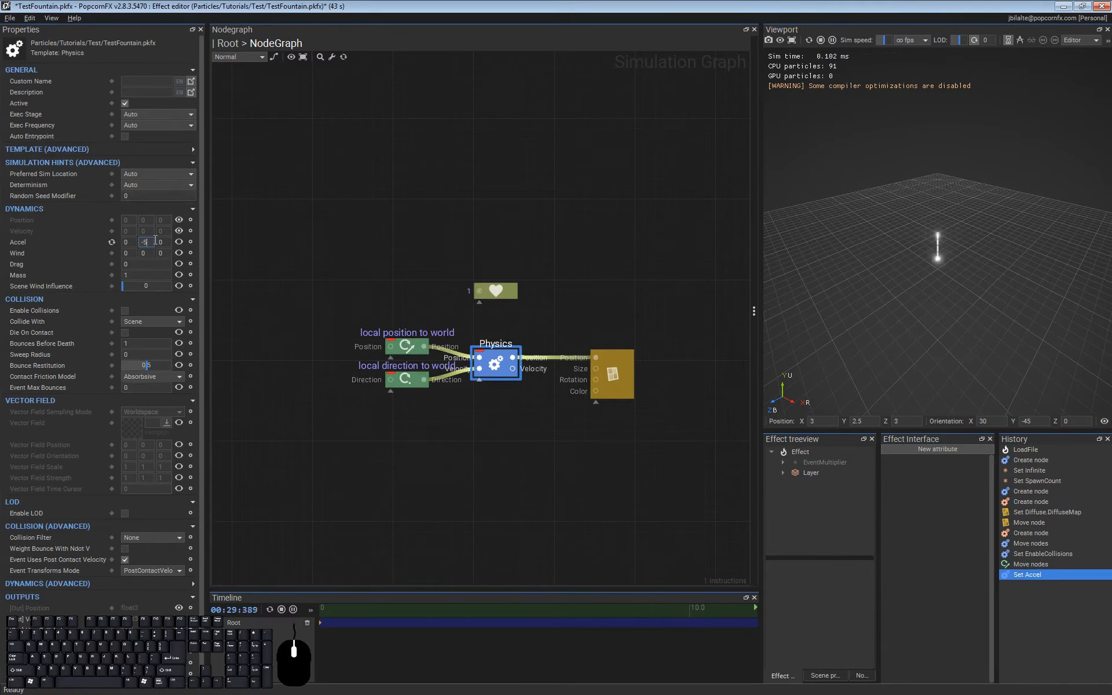
{"action": "left_click", "coordinate": [609, 509]}
{"action": "middle_click_drag", "start_coordinate": [458, 436], "coordinate": [475, 428]}
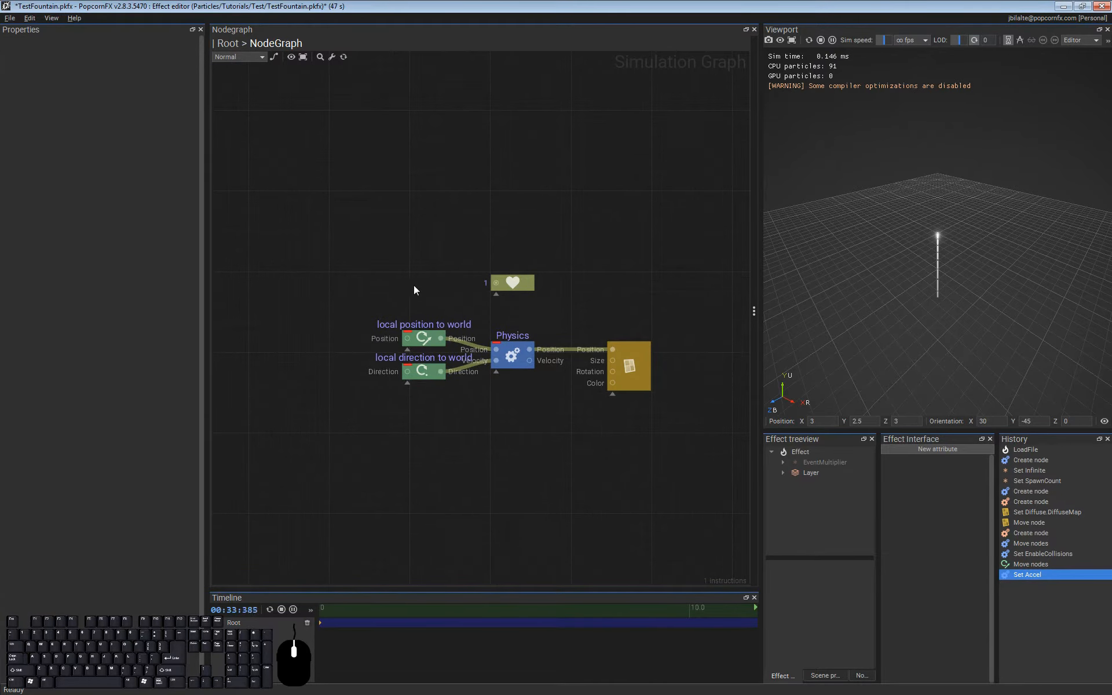
Step: Select both local-to-world nodes and test them by moving the effect around the viewport and spawning it at several locations
{"action": "middle_click_drag", "start_coordinate": [414, 290], "coordinate": [463, 274]}
{"action": "left_click_drag", "start_coordinate": [457, 249], "coordinate": [486, 359]}
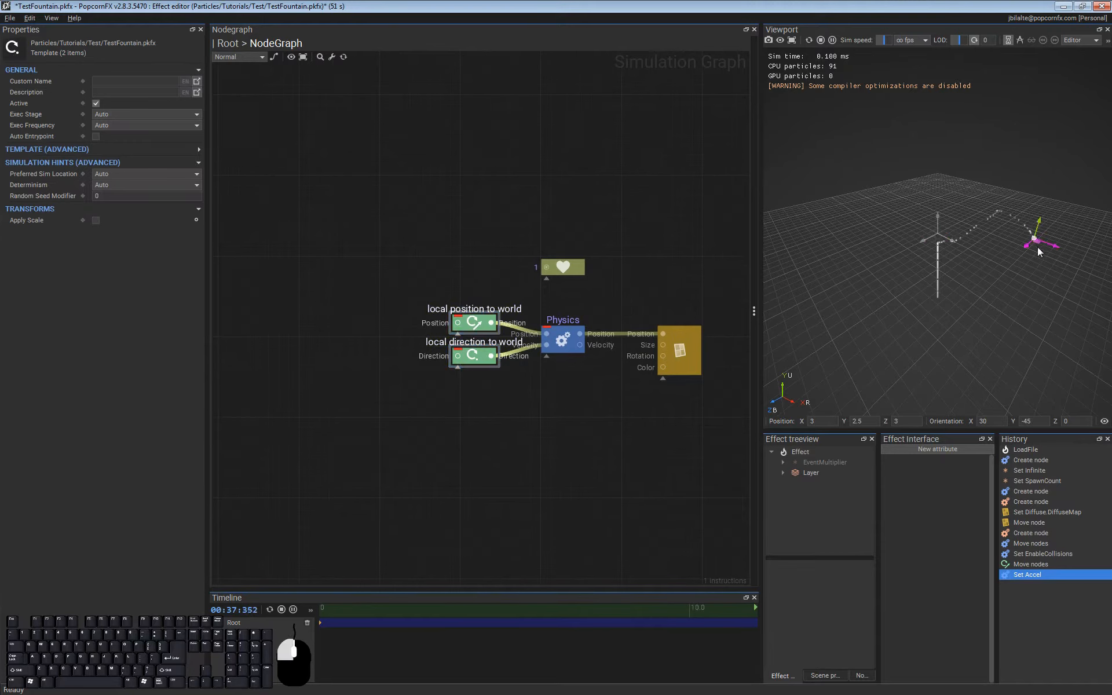
{"action": "left_click_drag", "start_coordinate": [890, 227], "coordinate": [909, 243]}
{"action": "middle_click", "coordinate": [1044, 284]}
{"action": "middle_click", "coordinate": [1001, 323]}
{"action": "middle_click", "coordinate": [957, 371]}
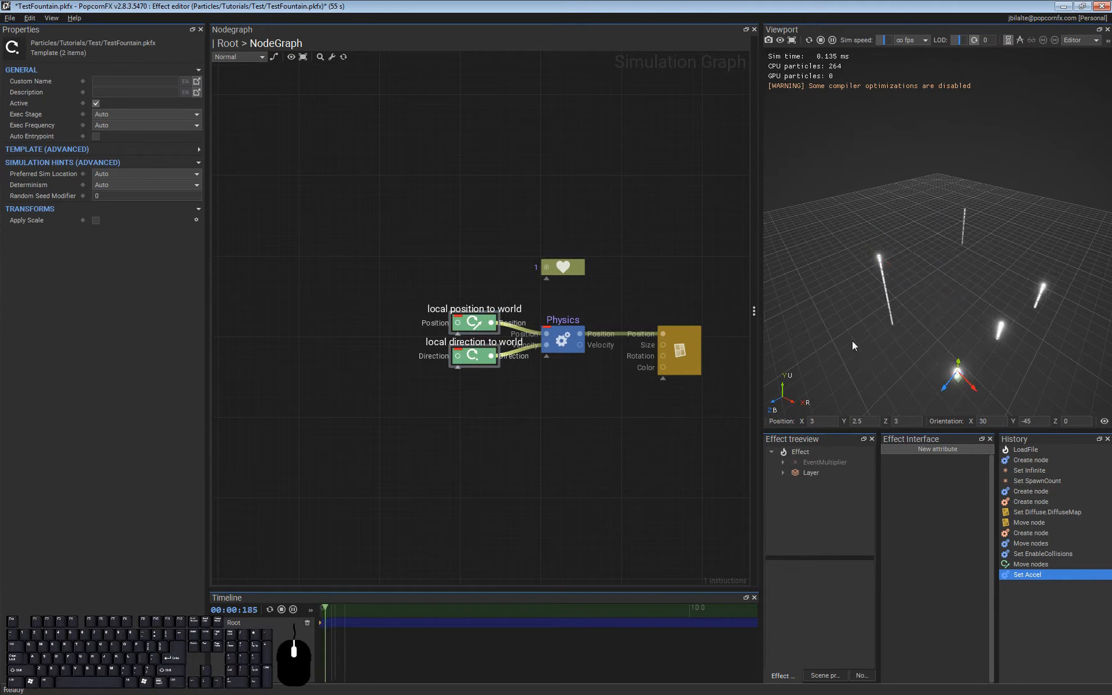
{"action": "middle_click", "coordinate": [852, 324]}
{"action": "middle_click", "coordinate": [964, 256]}
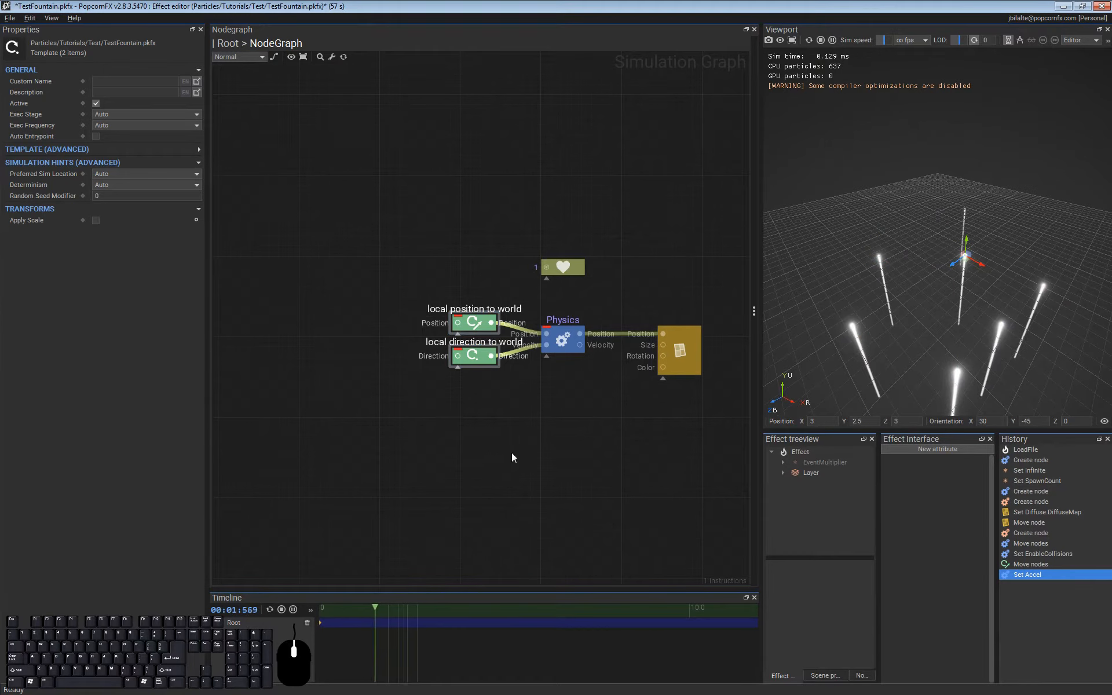
Step: Deactivate both local-to-world nodes, test moving the effect in the viewport, then undo the deactivation
{"action": "left_click_drag", "start_coordinate": [449, 241], "coordinate": [494, 434]}
{"action": "key", "text": "d"}
{"action": "left_click", "coordinate": [580, 423]}
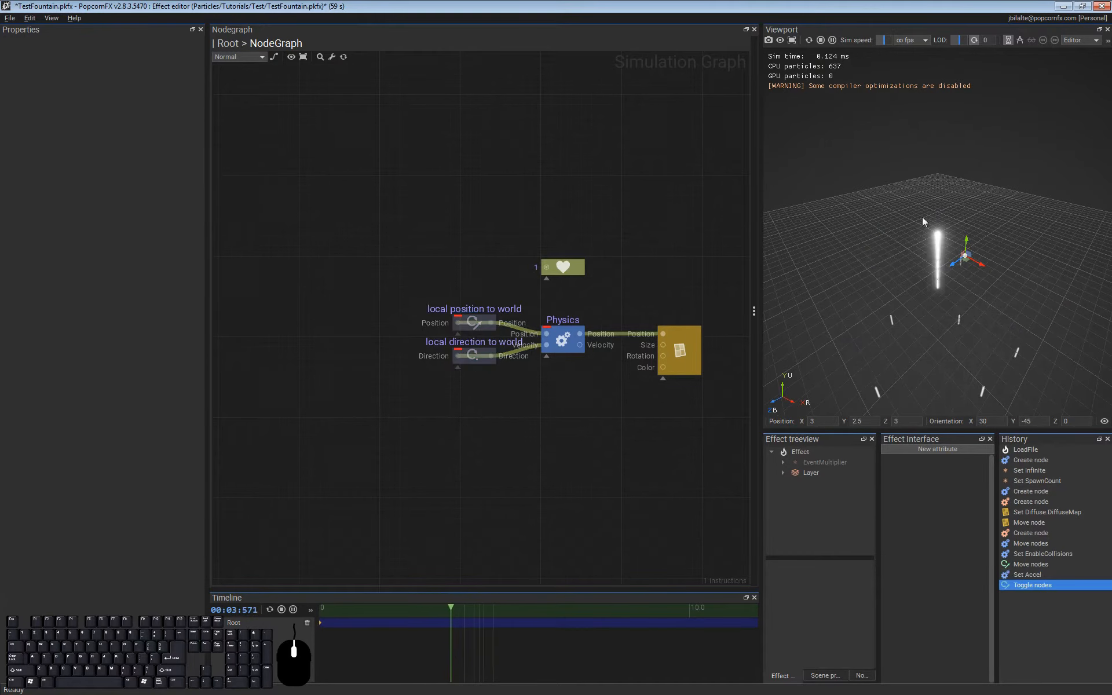
{"action": "mouse_move", "coordinate": [964, 255]}
{"action": "left_mouse_down"}
{"action": "mouse_move", "coordinate": [899, 253]}
{"action": "mouse_move", "coordinate": [965, 258]}
{"action": "mouse_move", "coordinate": [911, 223]}
{"action": "mouse_move", "coordinate": [968, 247]}
{"action": "mouse_move", "coordinate": [961, 235]}
{"action": "left_mouse_up"}
{"action": "key", "text": "space"}
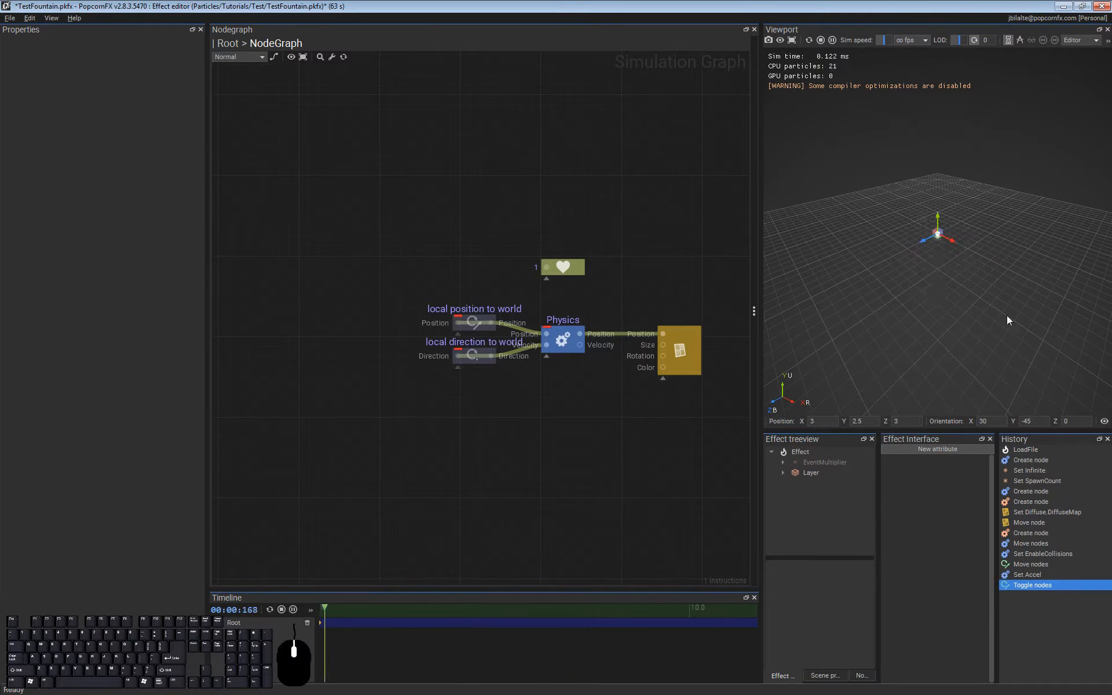
{"action": "key", "text": "ctrl+z"}
{"action": "left_click", "coordinate": [490, 409]}
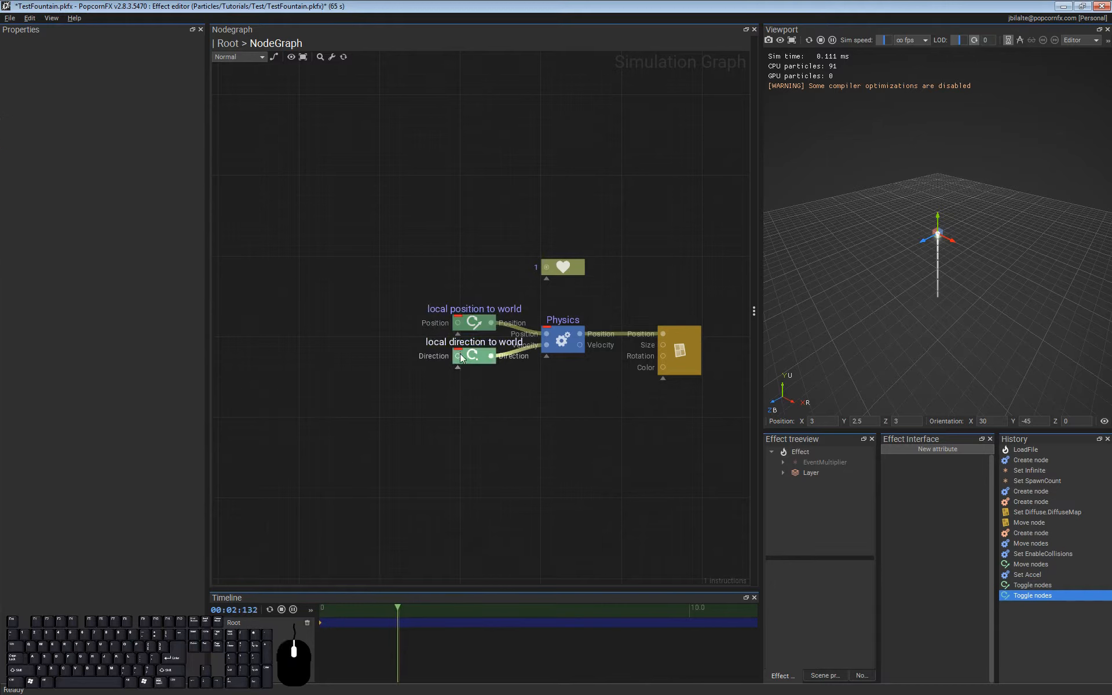
Step: Connect a scene.axisUp node to the Direction input of local direction to world and move it farther from that node
{"action": "left_click_drag", "start_coordinate": [458, 355], "coordinate": [366, 357]}
{"action": "type", "text": "scene.axisUp"}
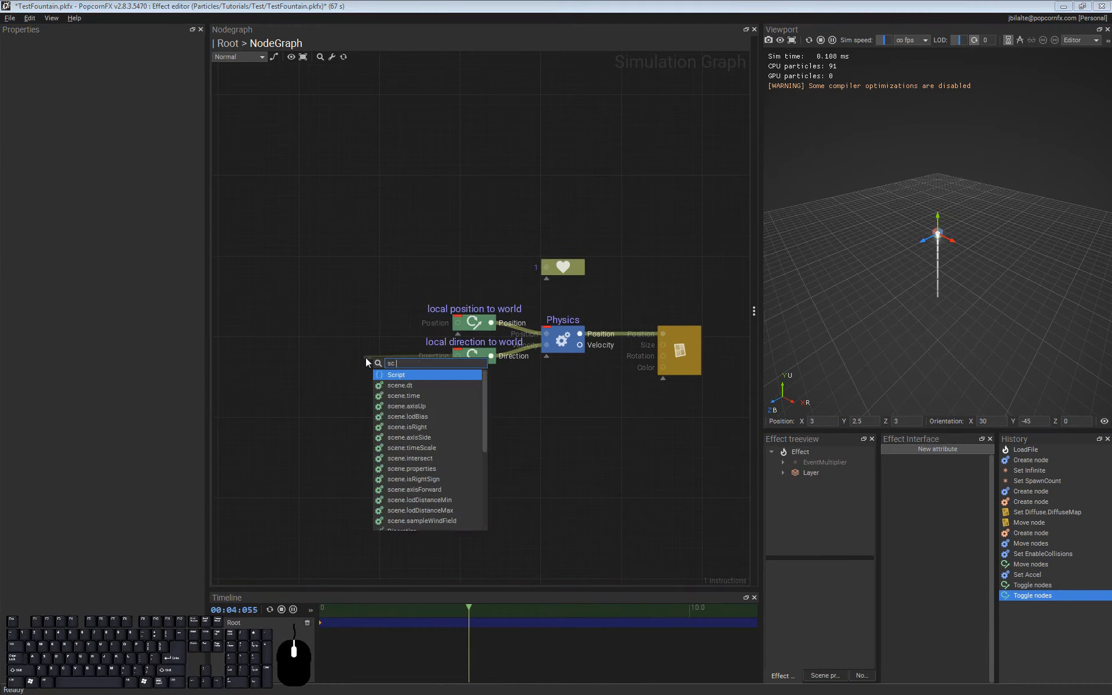
{"action": "key", "text": "Return"}
{"action": "left_click", "coordinate": [363, 388]}
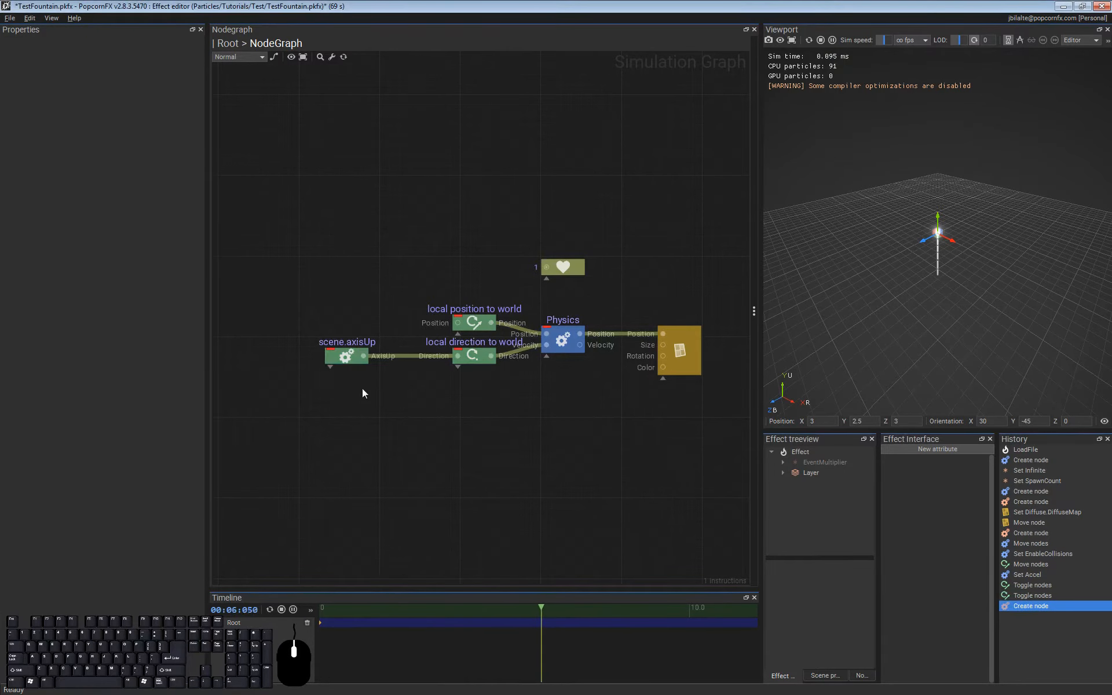
{"action": "left_click_drag", "start_coordinate": [348, 356], "coordinate": [331, 355]}
{"action": "left_click", "coordinate": [348, 388]}
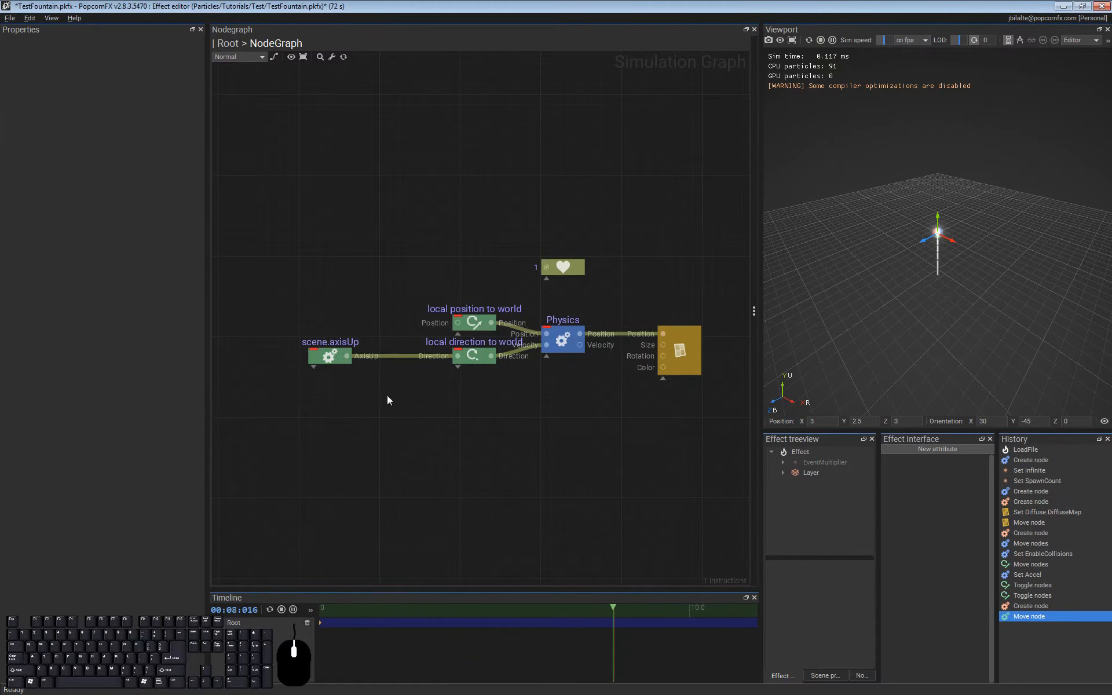
Step: Set the scene.axisUp node's Scale to 3
{"action": "left_click", "coordinate": [330, 356]}
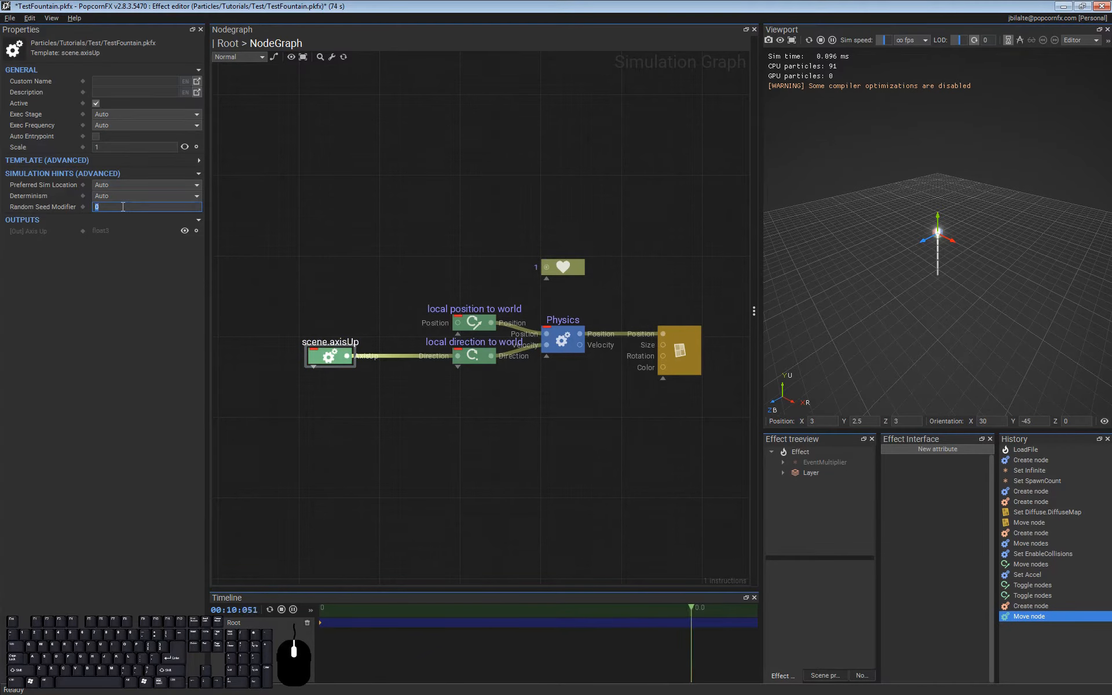
{"action": "left_click", "coordinate": [118, 147]}
{"action": "type", "text": "3"}
{"action": "key", "text": "Return"}
{"action": "left_click", "coordinate": [486, 394]}
Step: Insert an Add node on the link between scene.axisUp and local direction to world
{"action": "key", "text": "ctrl+space"}
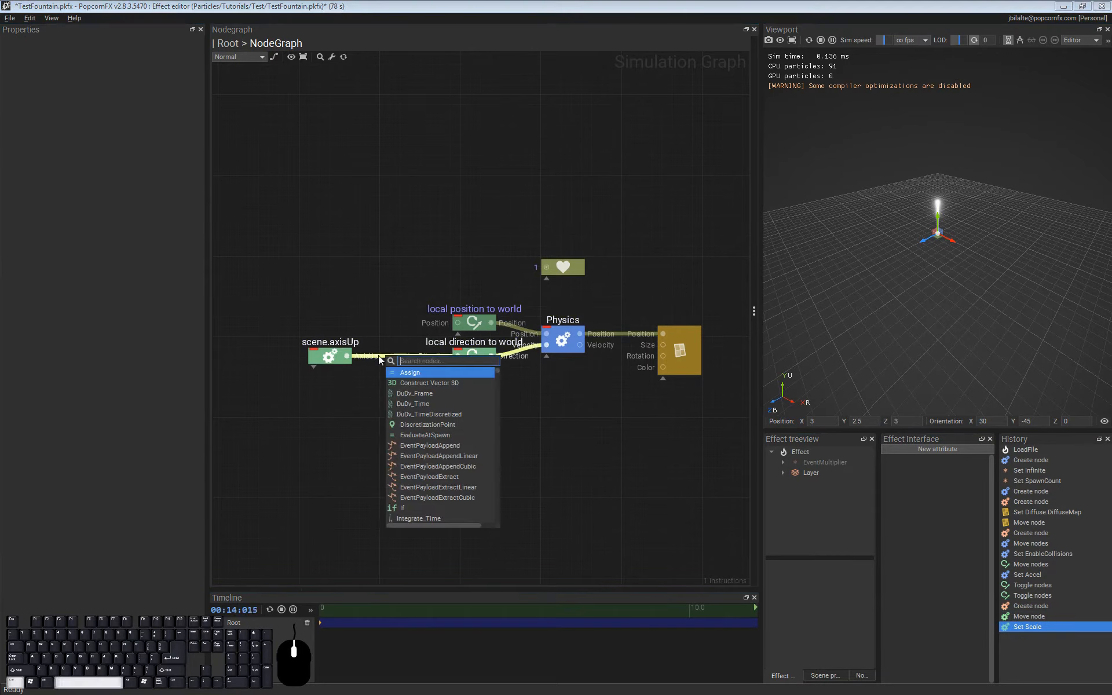
{"action": "type", "text": "+"}
{"action": "key", "text": "Return"}
Step: Connect a vrand node to the Add node's second input, setting its Inner to 0 and reducing its Outer
{"action": "left_click_drag", "start_coordinate": [380, 367], "coordinate": [348, 381]}
{"action": "type", "text": "vrand"}
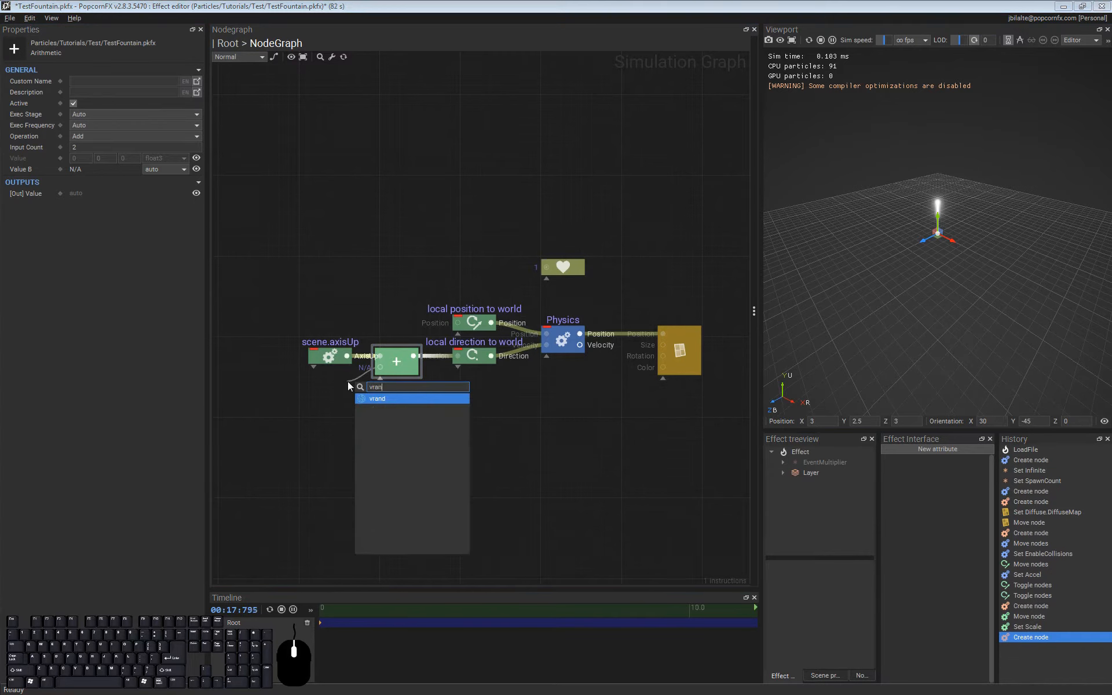
{"action": "key", "text": "Return"}
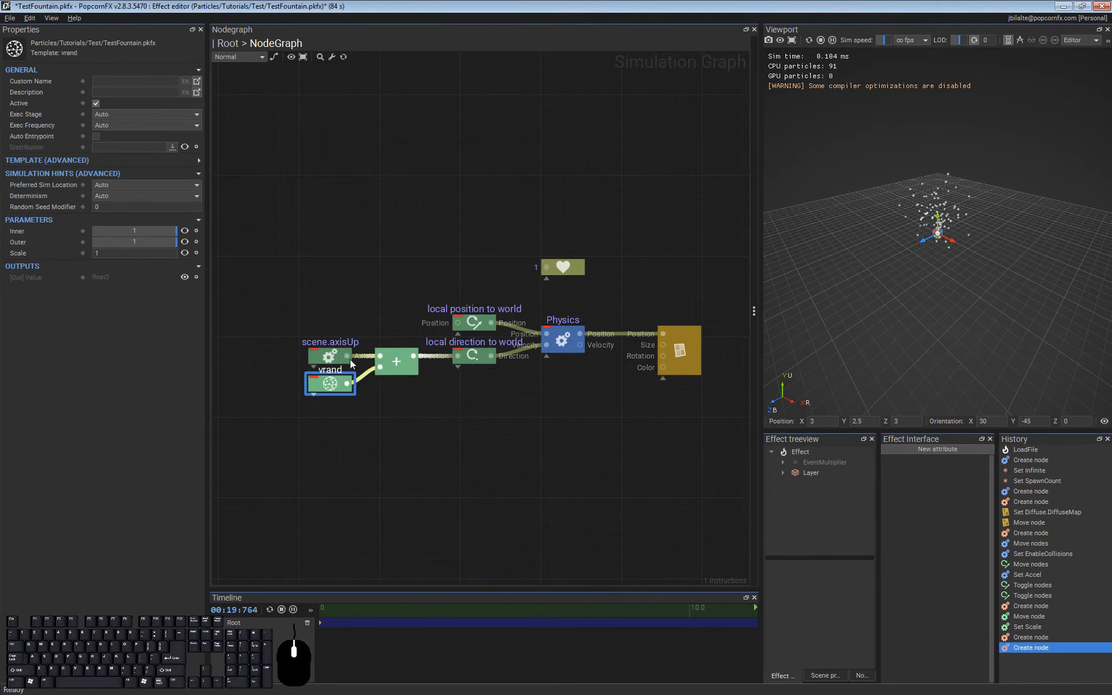
{"action": "mouse_move", "coordinate": [134, 229]}
{"action": "left_mouse_down"}
{"action": "mouse_move", "coordinate": [79, 229]}
{"action": "mouse_move", "coordinate": [124, 242]}
{"action": "left_mouse_up"}
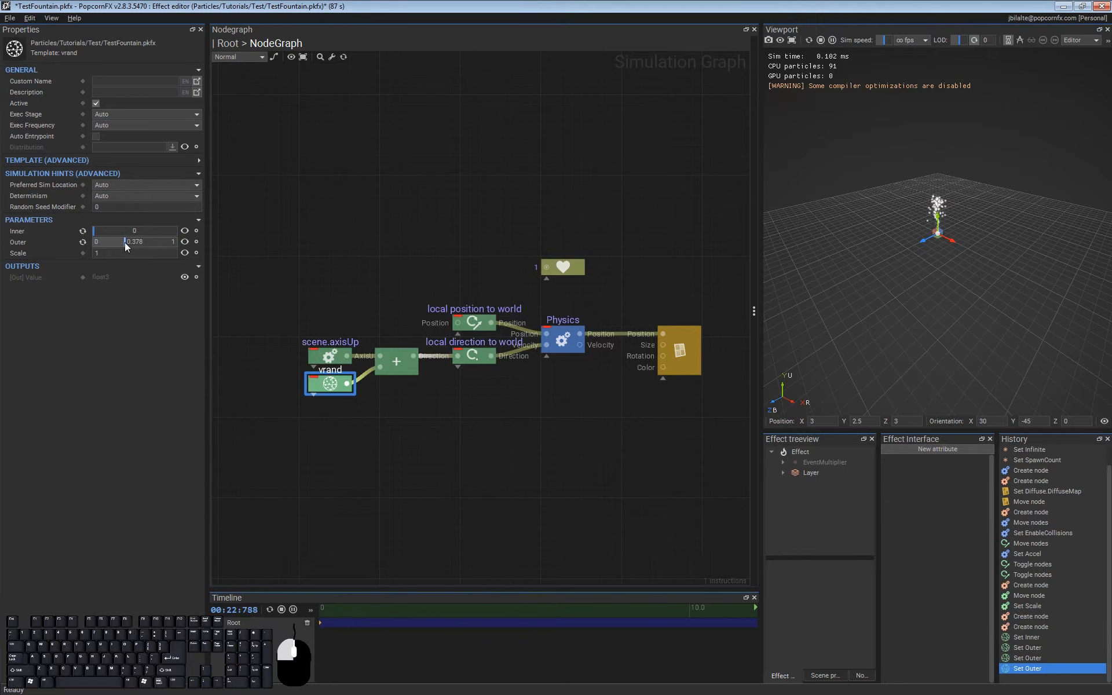
{"action": "left_click", "coordinate": [583, 523]}
Step: Expose the Scale pin on scene.axisUp and connect a Rand node to it
{"action": "left_click", "coordinate": [348, 359]}
{"action": "scroll", "coordinate": [1082, 235], "scroll_direction": "up", "scroll_amount": 3}
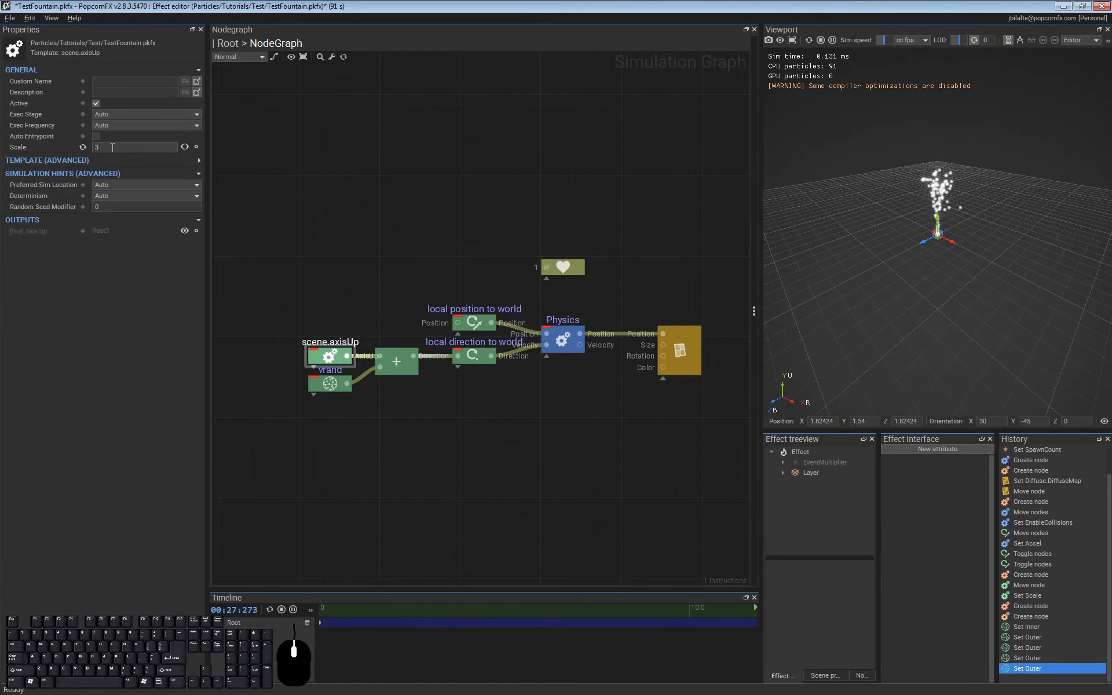
{"action": "left_click", "coordinate": [185, 146]}
{"action": "left_click_drag", "start_coordinate": [312, 360], "coordinate": [272, 357]}
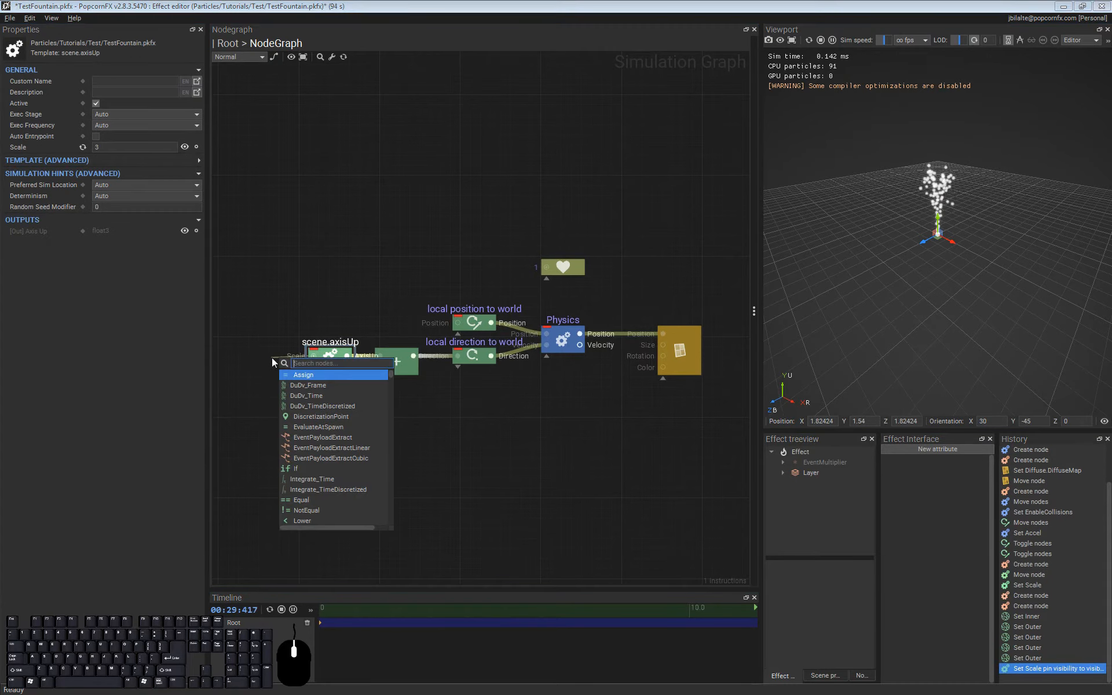
{"action": "type", "text": "ran"}
{"action": "key", "text": "Return"}
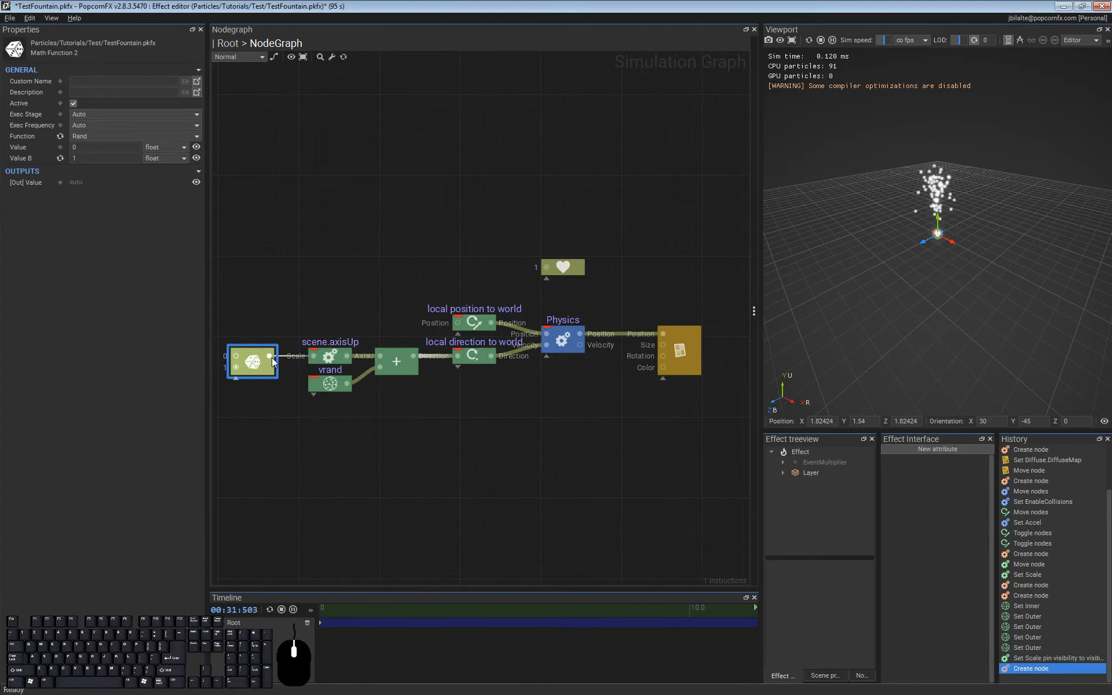
Step: Set the Rand node's range from 2.5 to 4
{"action": "left_click", "coordinate": [97, 149]}
{"action": "type", "text": "2.5"}
{"action": "key", "text": "Tab"}
{"action": "type", "text": "4"}
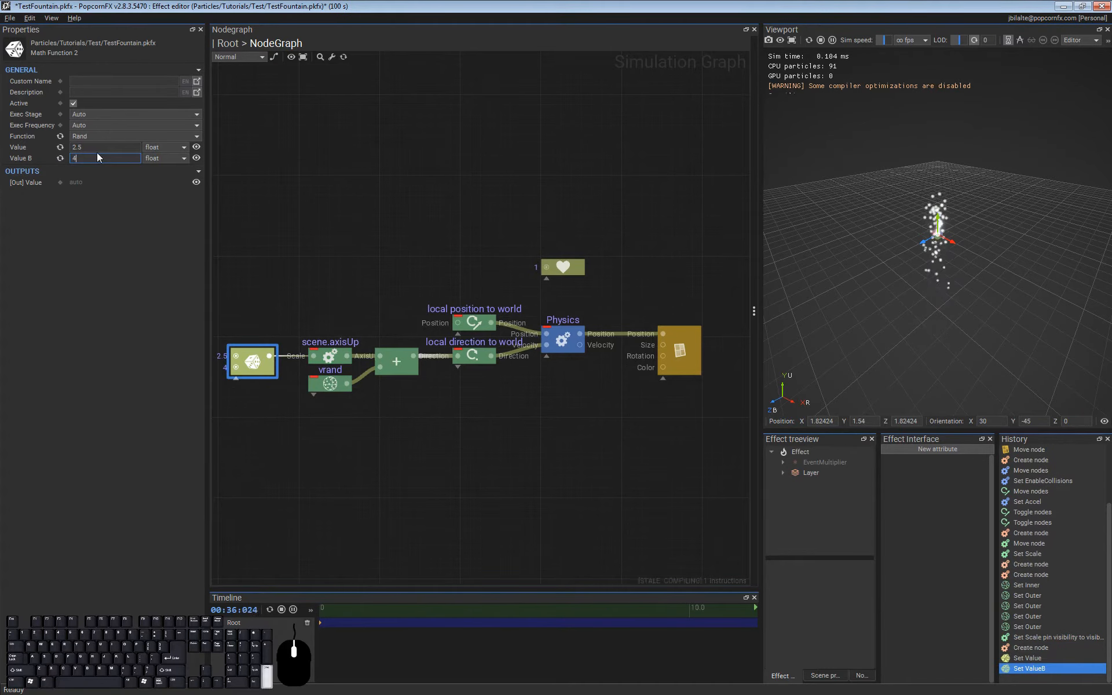
{"action": "key", "text": "Return"}
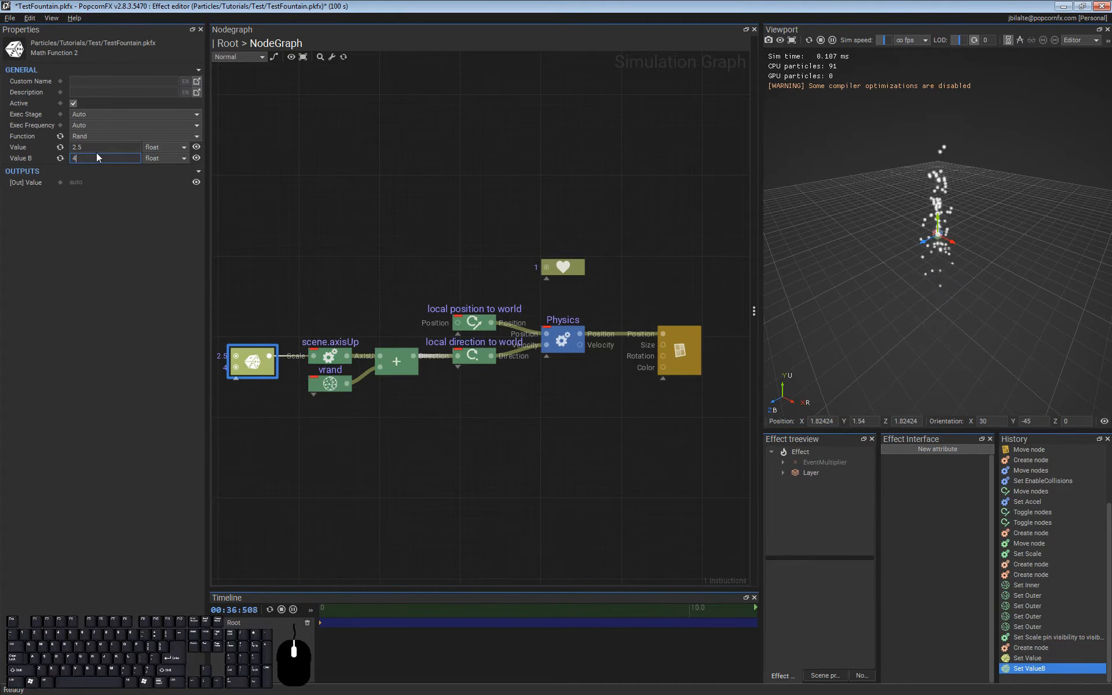
Step: View the root event graph and return to the layer's simulation graph
{"action": "left_click", "coordinate": [577, 461]}
{"action": "middle_click_drag", "start_coordinate": [533, 499], "coordinate": [507, 474]}
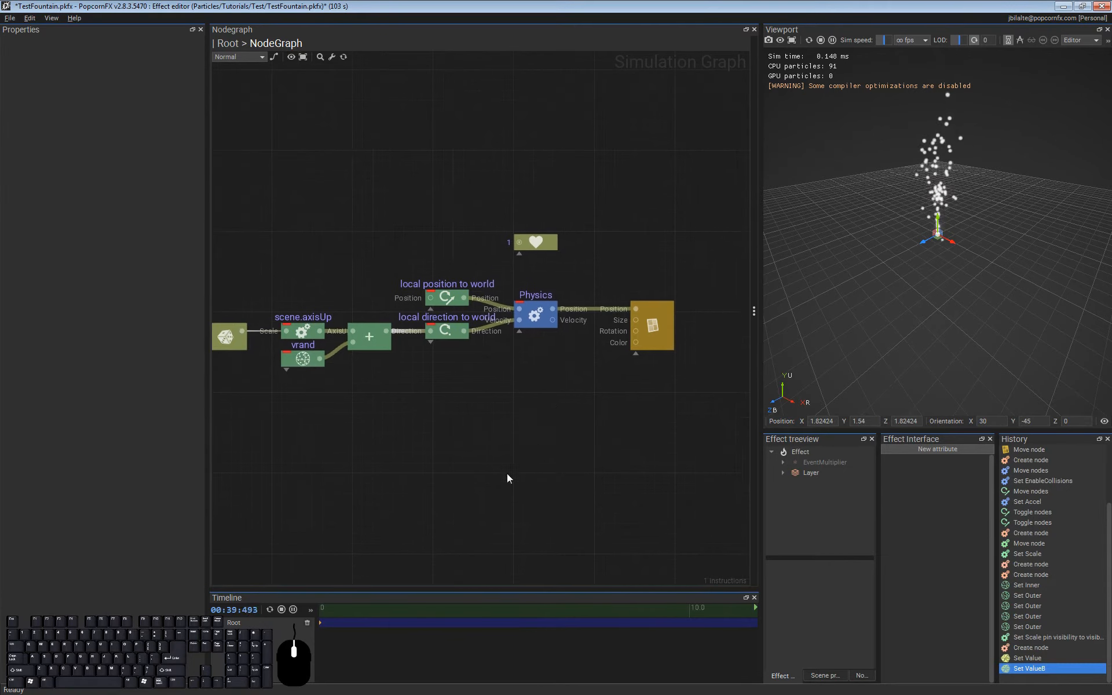
{"action": "double_click", "coordinate": [548, 439]}
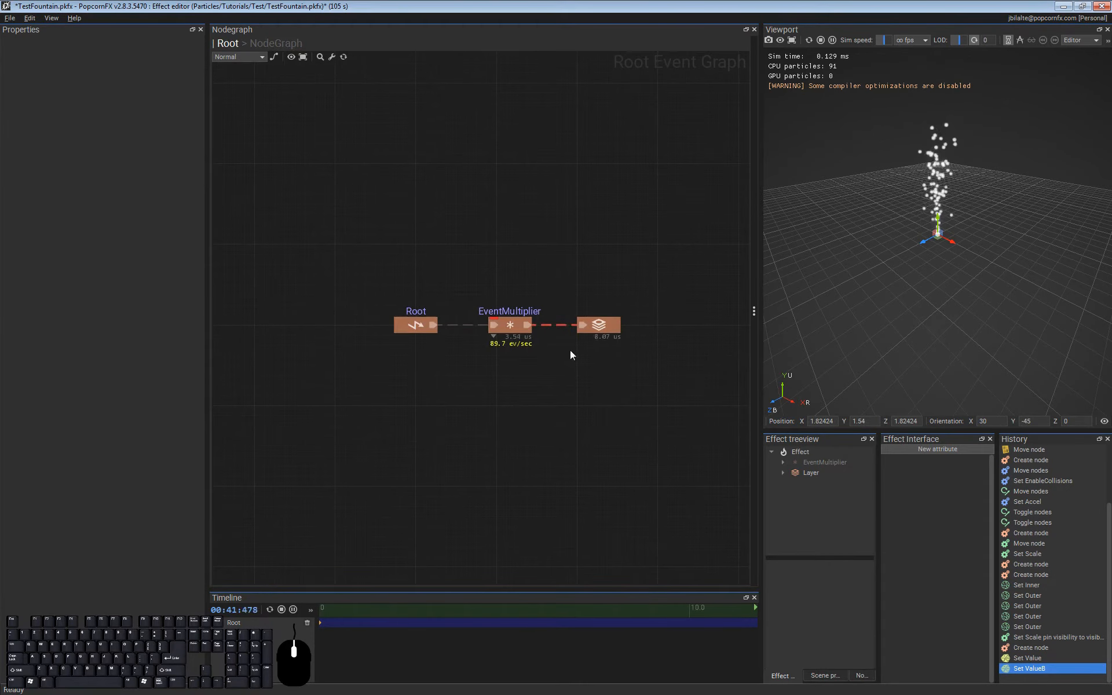
{"action": "double_click", "coordinate": [605, 328]}
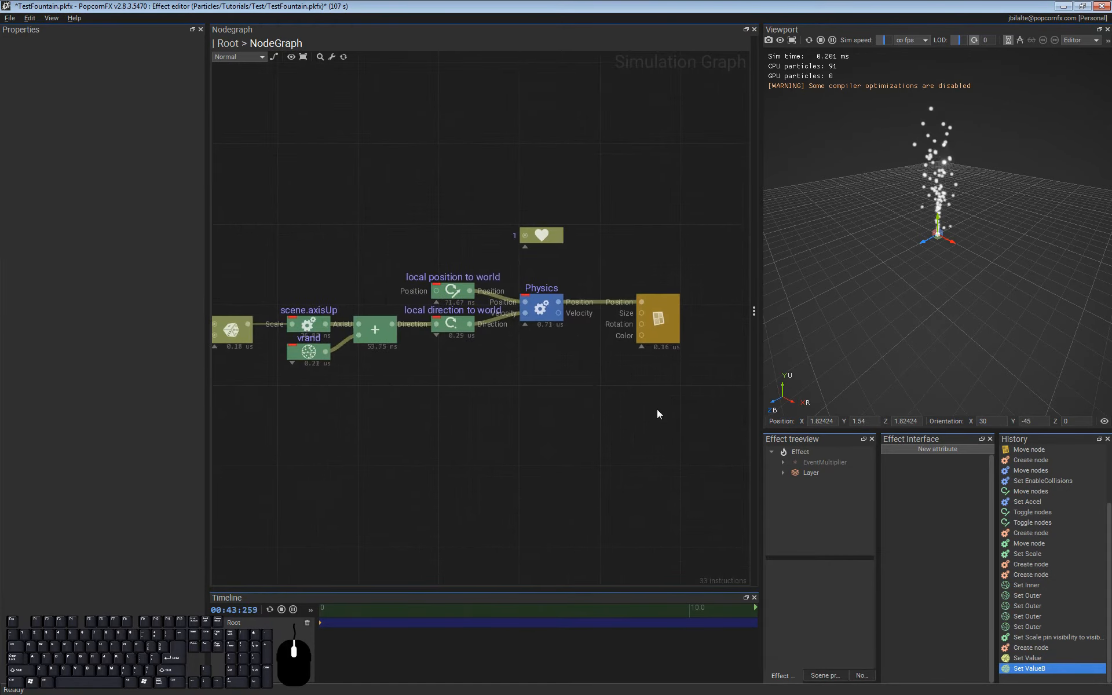
Step: Connect an RGBA Build node to the Billboard renderer's Color input
{"action": "left_click_drag", "start_coordinate": [642, 335], "coordinate": [550, 434]}
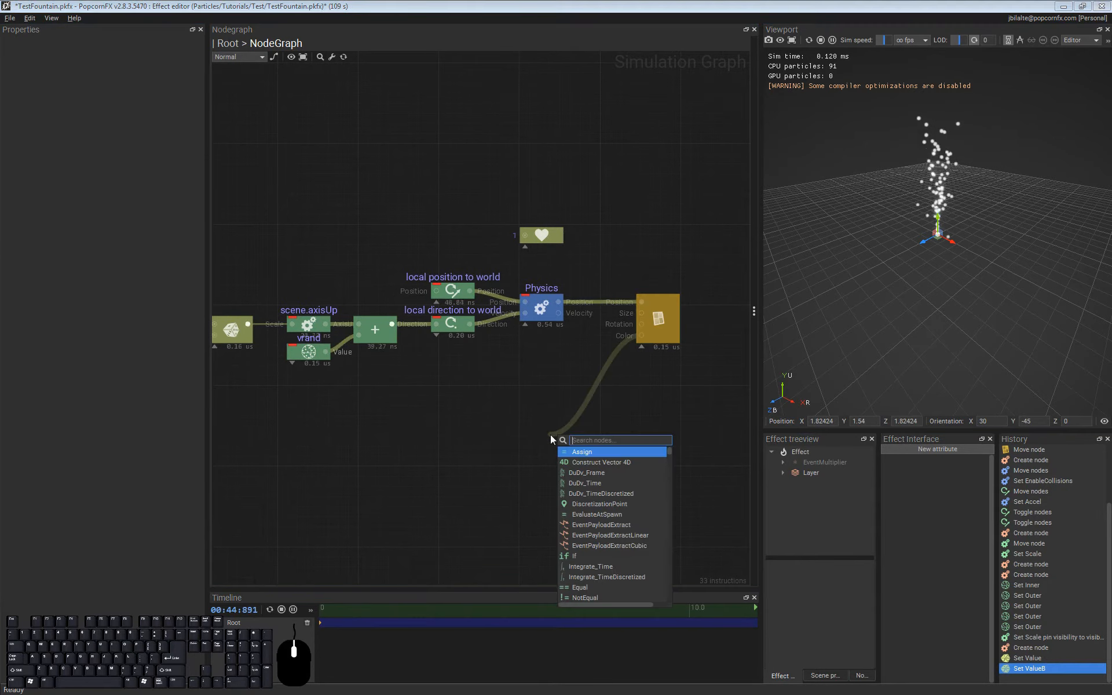
{"action": "type", "text": "rg"}
{"action": "key", "text": "Return"}
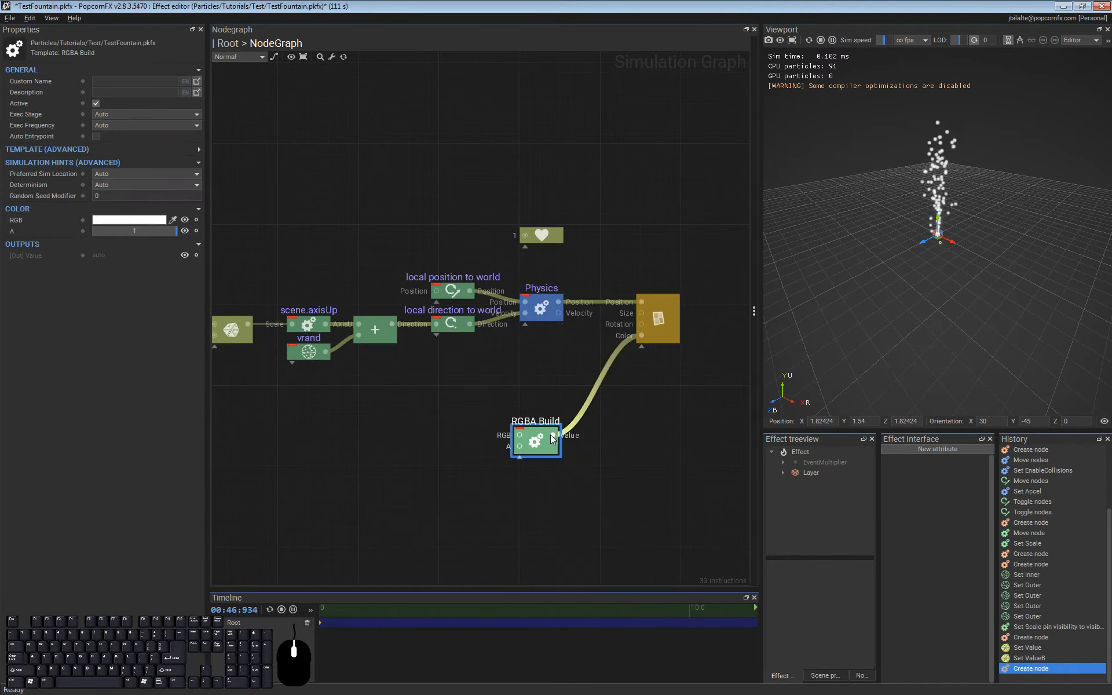
Step: Move RGBA Build closer to the Billboard renderer and connect a Rand node to its A input
{"action": "left_click_drag", "start_coordinate": [536, 443], "coordinate": [457, 427]}
{"action": "left_click", "coordinate": [569, 443]}
{"action": "type", "text": "rand"}
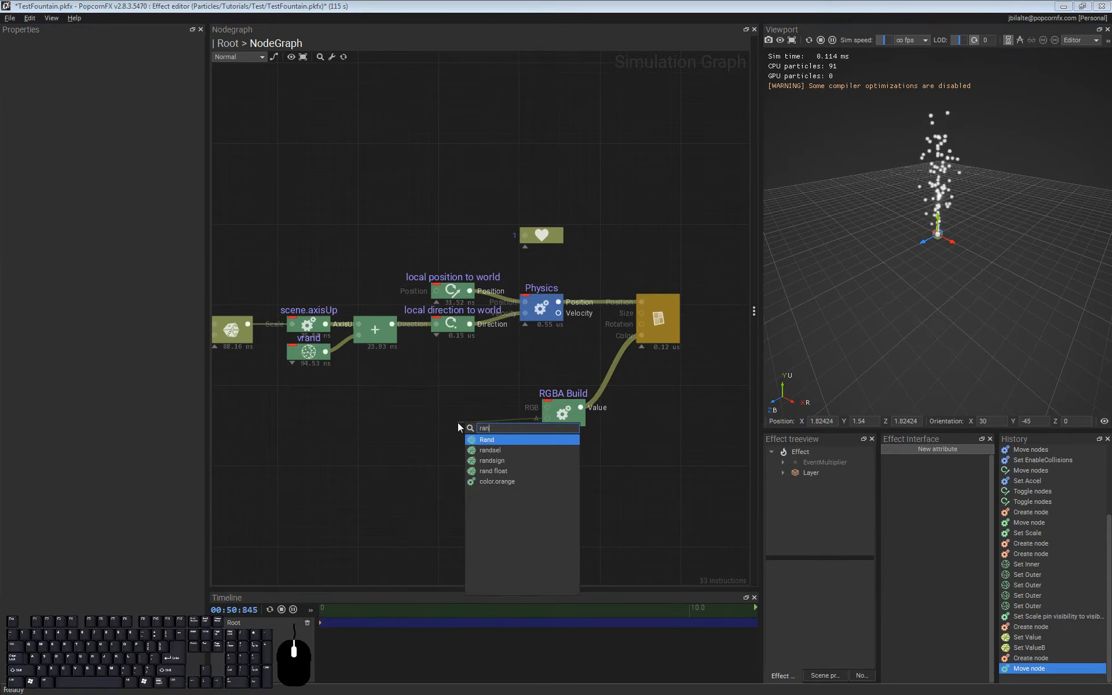
{"action": "key", "text": "Down"}
{"action": "key", "text": "Return"}
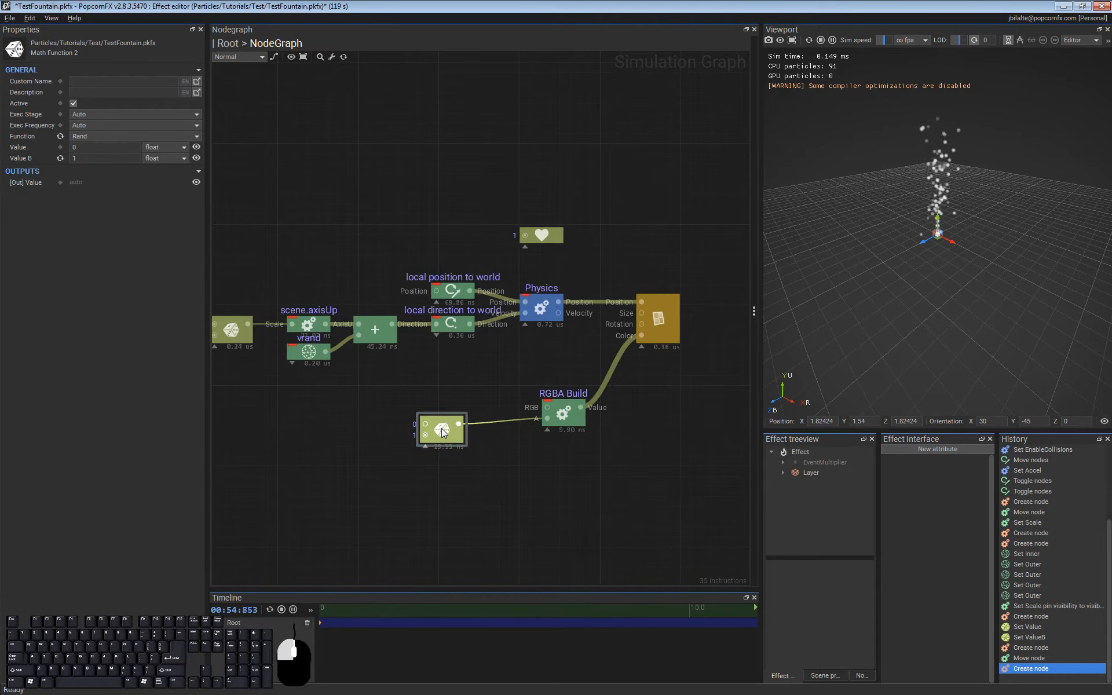
Step: Move the alpha Rand node farther from RGBA Build and inspect the fountain's particles up close in the viewport
{"action": "left_click_drag", "start_coordinate": [440, 429], "coordinate": [402, 422]}
{"action": "left_click", "coordinate": [926, 249]}
{"action": "scroll", "coordinate": [975, 249], "scroll_direction": "up", "scroll_amount": 3}
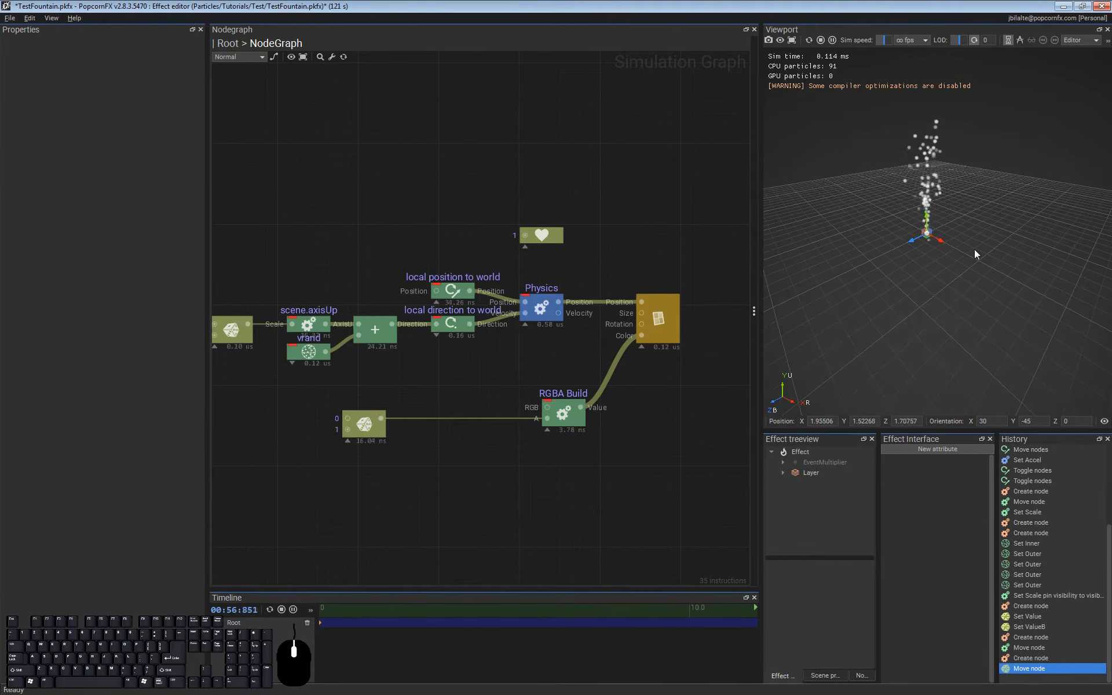
{"action": "middle_click_drag", "start_coordinate": [968, 158], "coordinate": [988, 211]}
{"action": "left_click_drag", "start_coordinate": [988, 211], "coordinate": [961, 218], "text": "alt"}
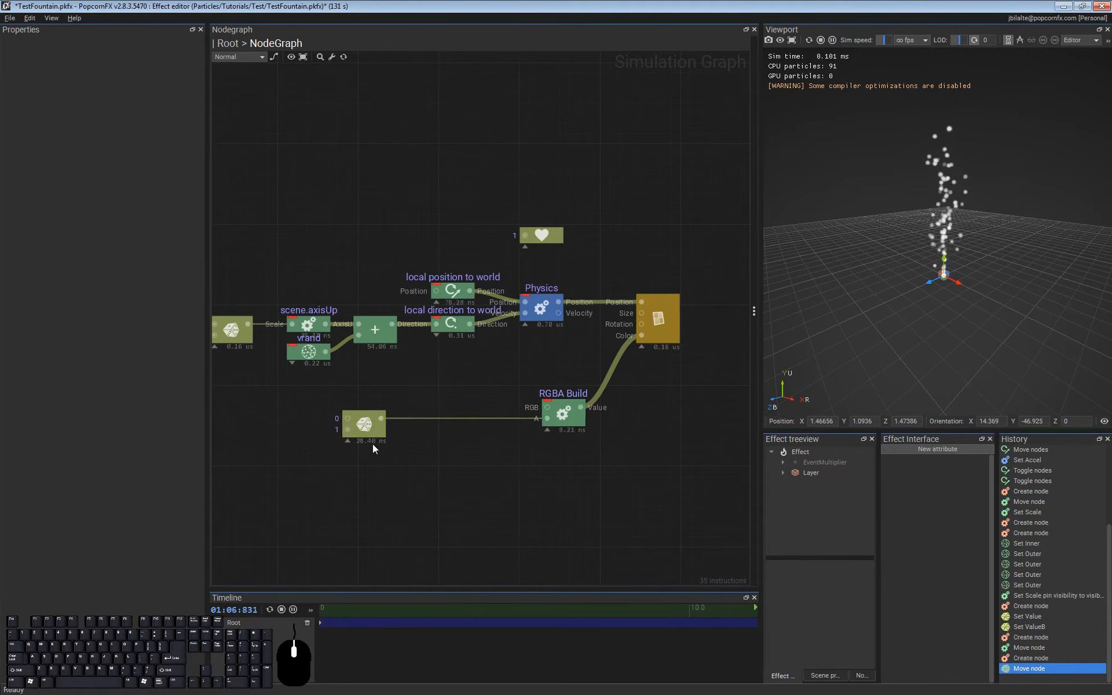
{"action": "left_click_drag", "start_coordinate": [369, 432], "coordinate": [319, 433]}
{"action": "left_click", "coordinate": [365, 419]}
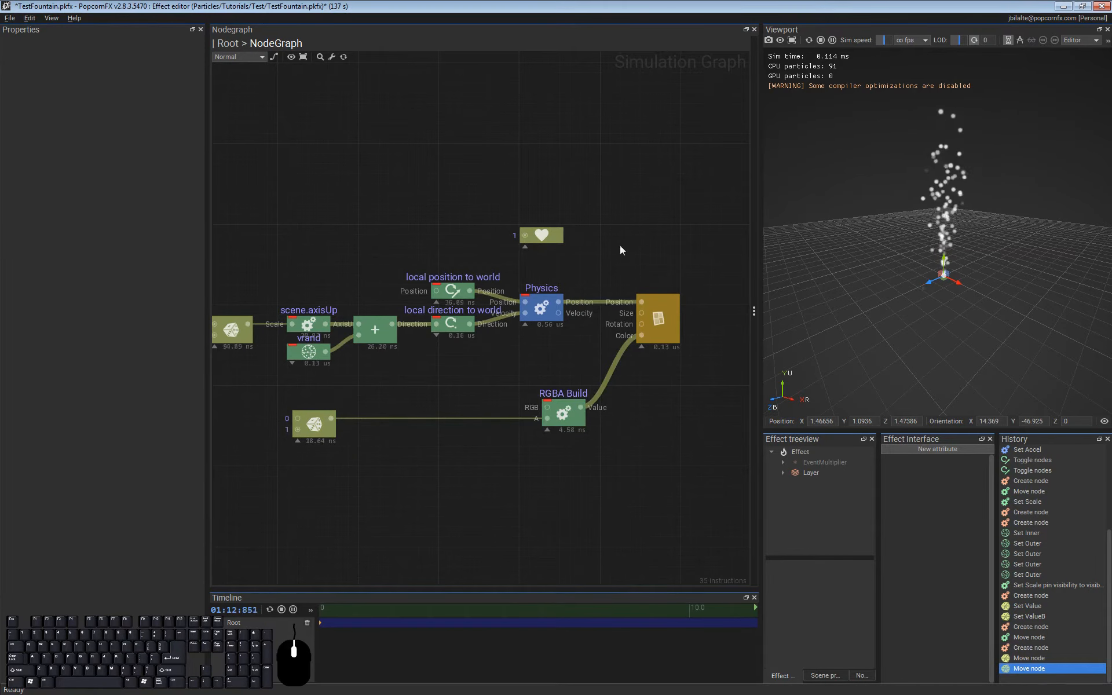
Step: Set the particle life in the layer's simulation graph to 1.5
{"action": "left_click", "coordinate": [541, 234]}
{"action": "left_click", "coordinate": [125, 136]}
{"action": "type", "text": ".5"}
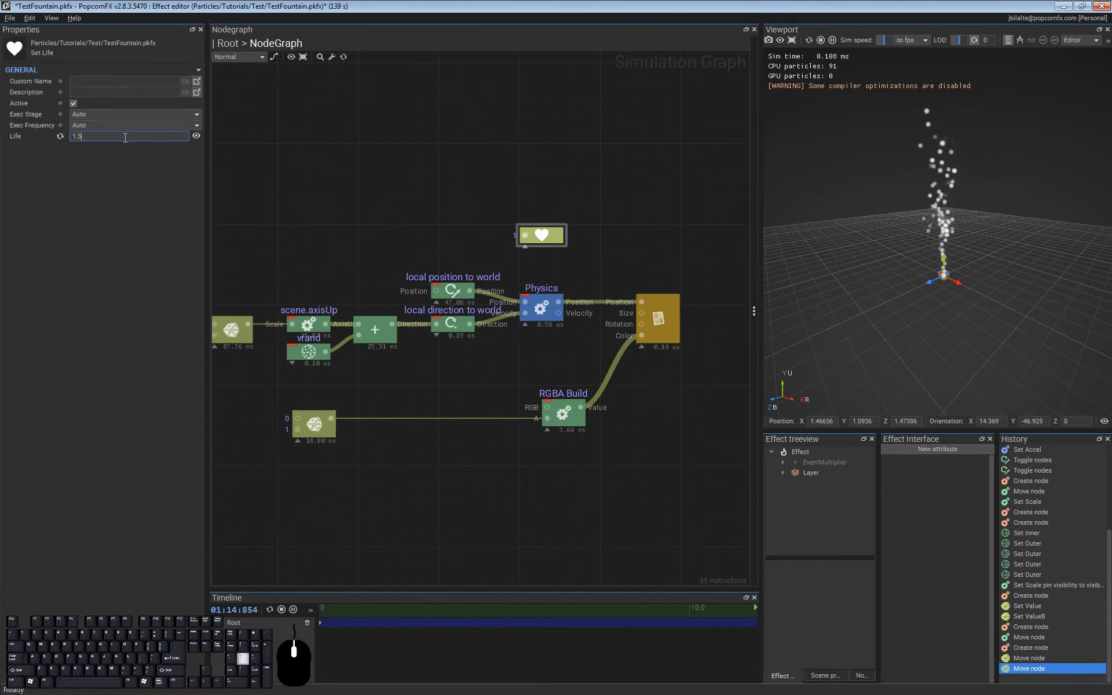
{"action": "key", "text": "Return"}
{"action": "left_click", "coordinate": [416, 487]}
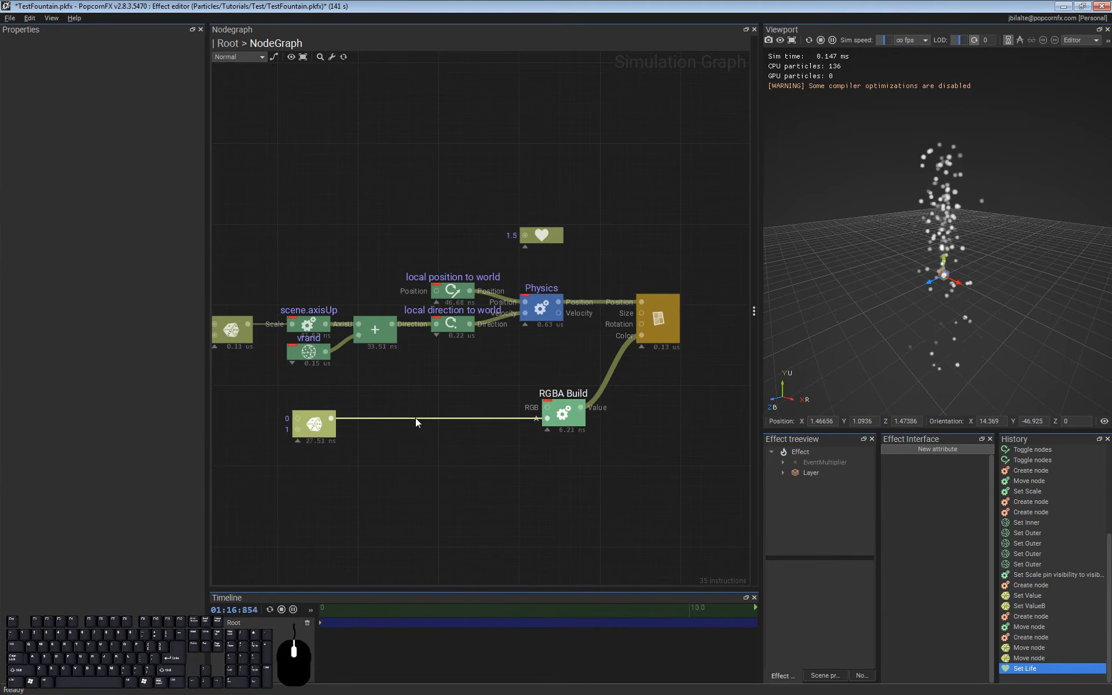
Step: Insert a subtraction node on the link between the alpha Rand node and RGBA Build's A input
{"action": "key", "text": "space"}
{"action": "type", "text": "-"}
{"action": "key", "text": "Return"}
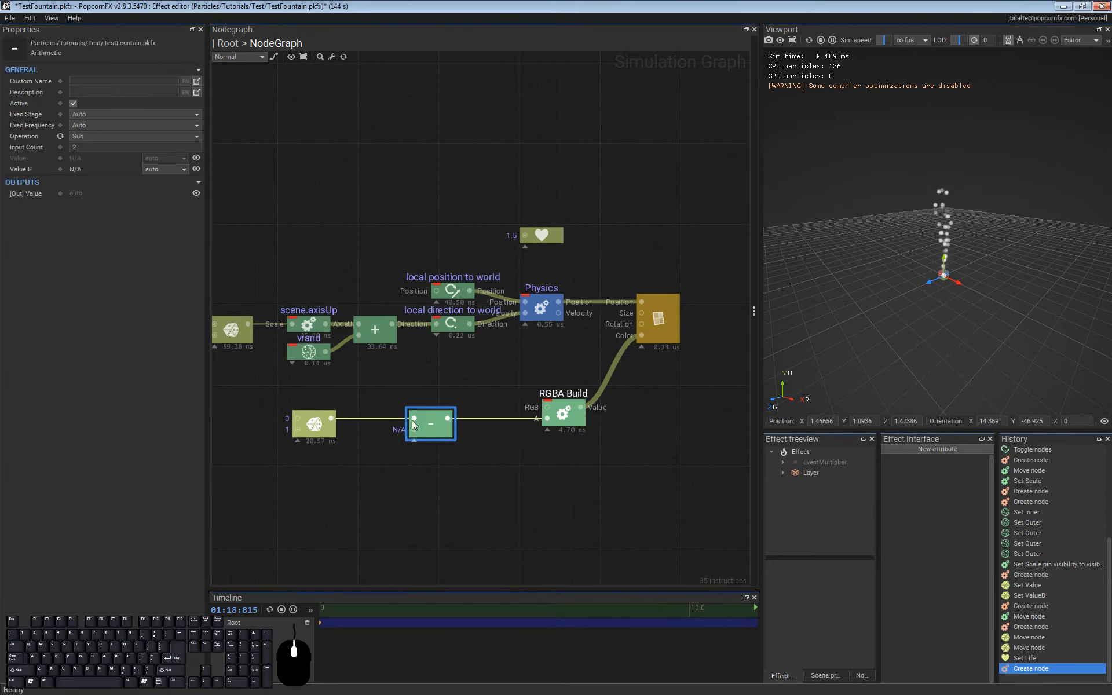
Step: Connect a Timer node to the subtraction's second input, enable its Autostart and place it slightly away from the subtraction
{"action": "left_click_drag", "start_coordinate": [415, 428], "coordinate": [381, 479]}
{"action": "type", "text": "timer"}
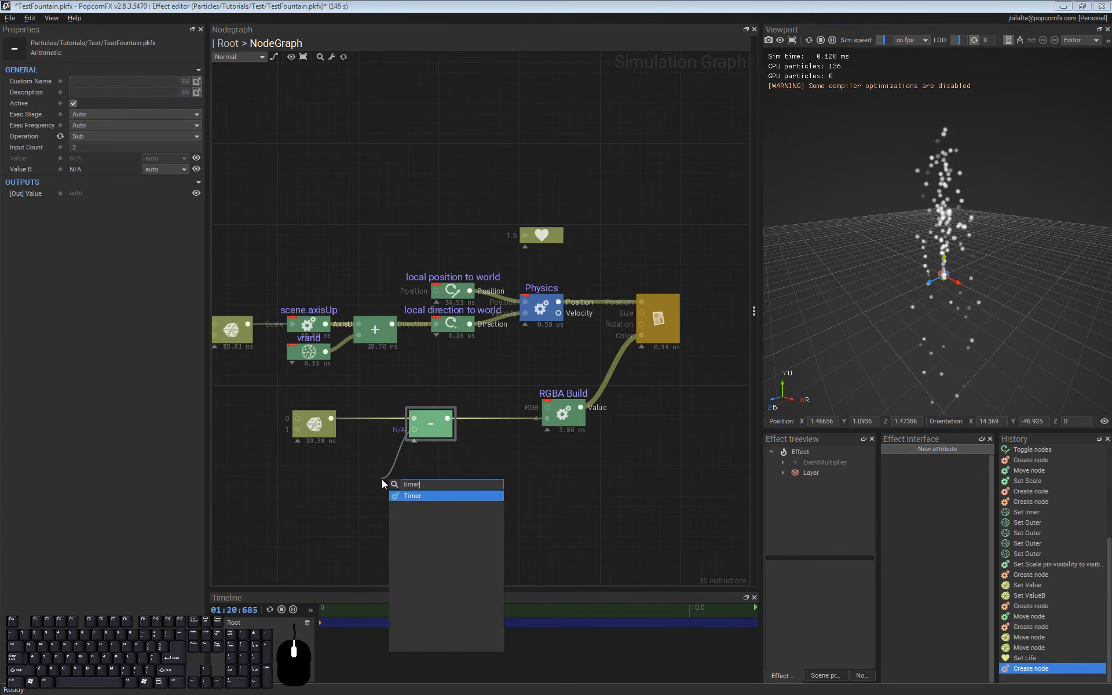
{"action": "key", "text": "Return"}
{"action": "left_click", "coordinate": [96, 231]}
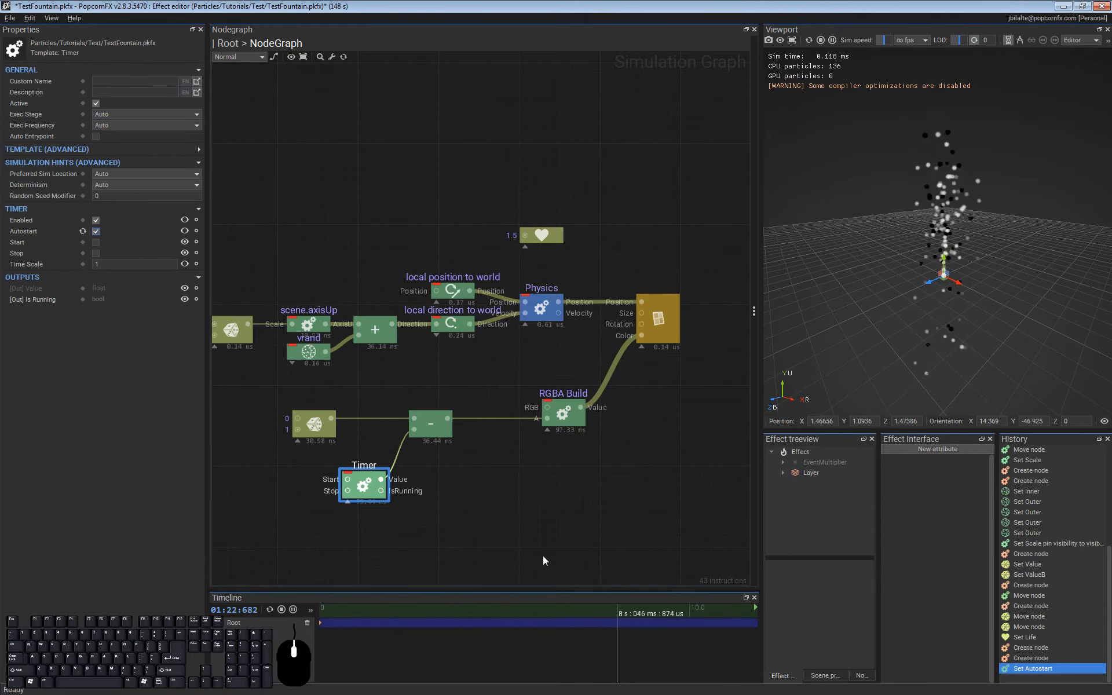
{"action": "left_click_drag", "start_coordinate": [368, 500], "coordinate": [356, 488]}
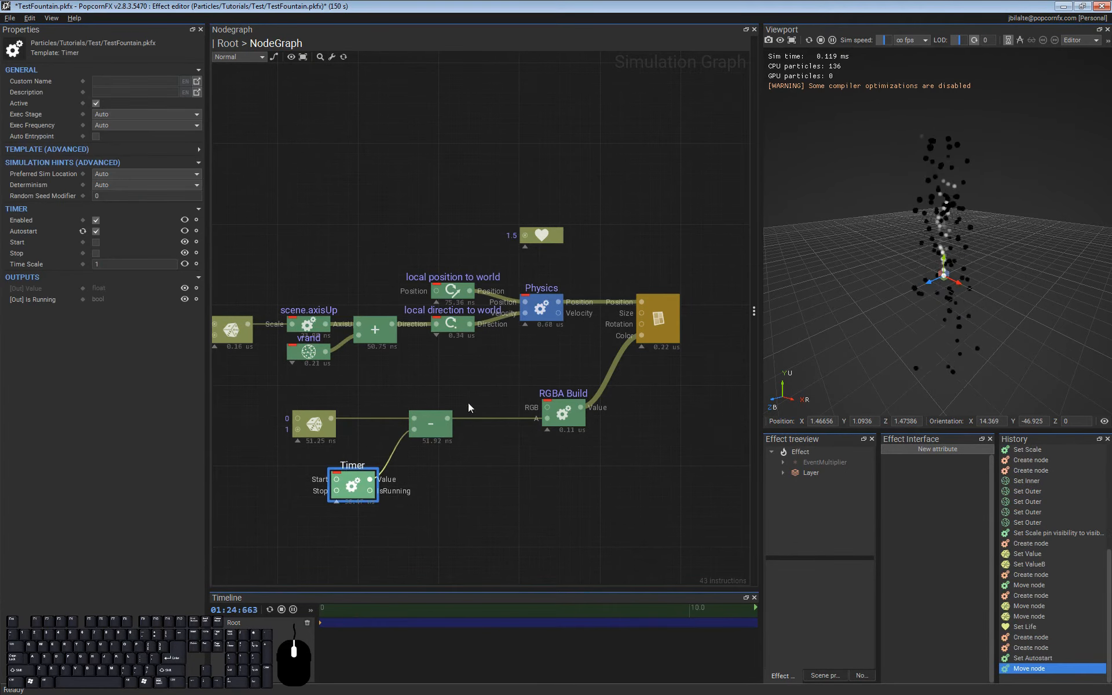
Step: Insert a Saturate node between the subtraction and RGBA Build, and shift it together with RGBA Build to make room
{"action": "left_click", "coordinate": [480, 418]}
{"action": "right_click", "coordinate": [484, 418]}
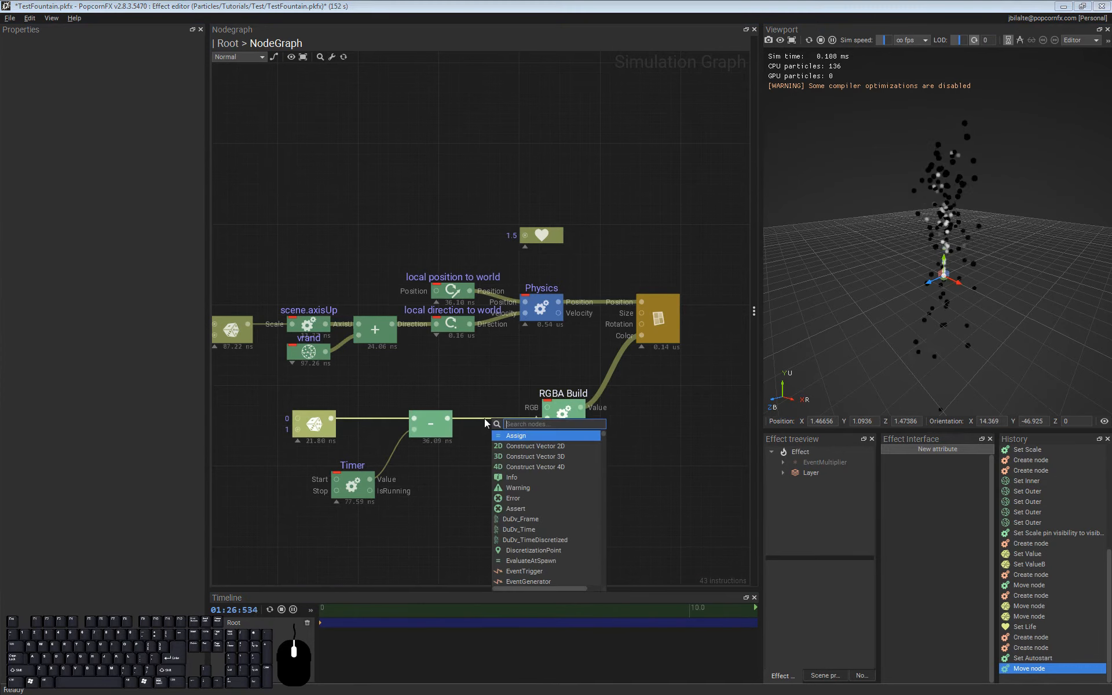
{"action": "type", "text": "saturate"}
{"action": "key", "text": "Return"}
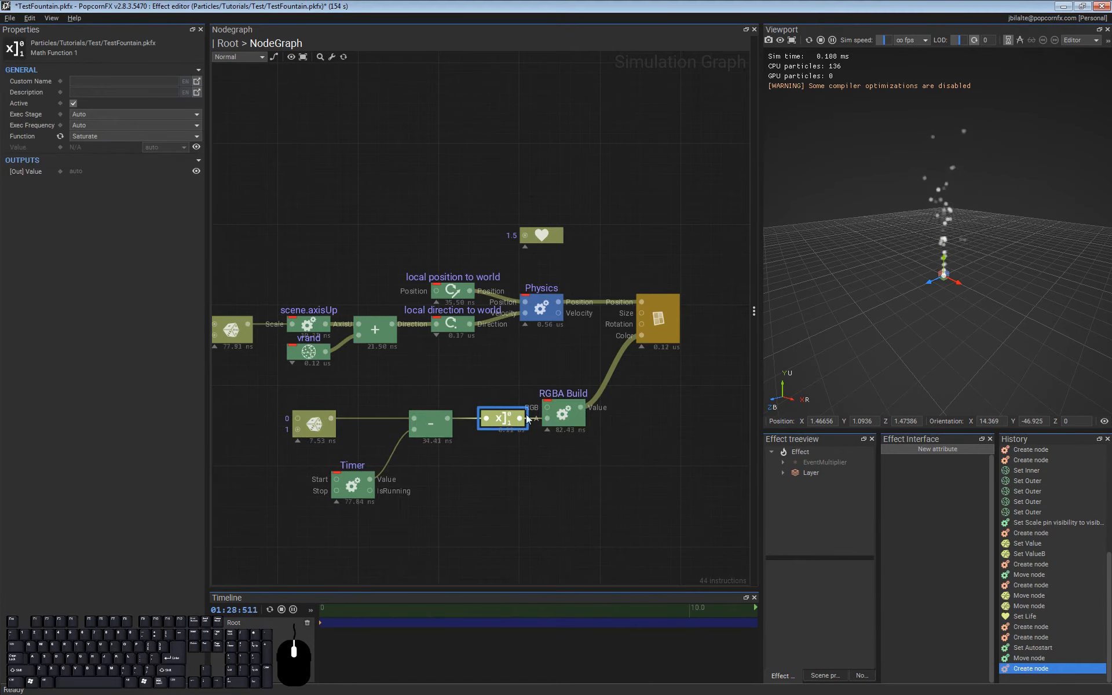
{"action": "left_click", "coordinate": [566, 415], "text": "shift"}
{"action": "left_click_drag", "start_coordinate": [569, 415], "coordinate": [603, 416]}
{"action": "left_click", "coordinate": [616, 481]}
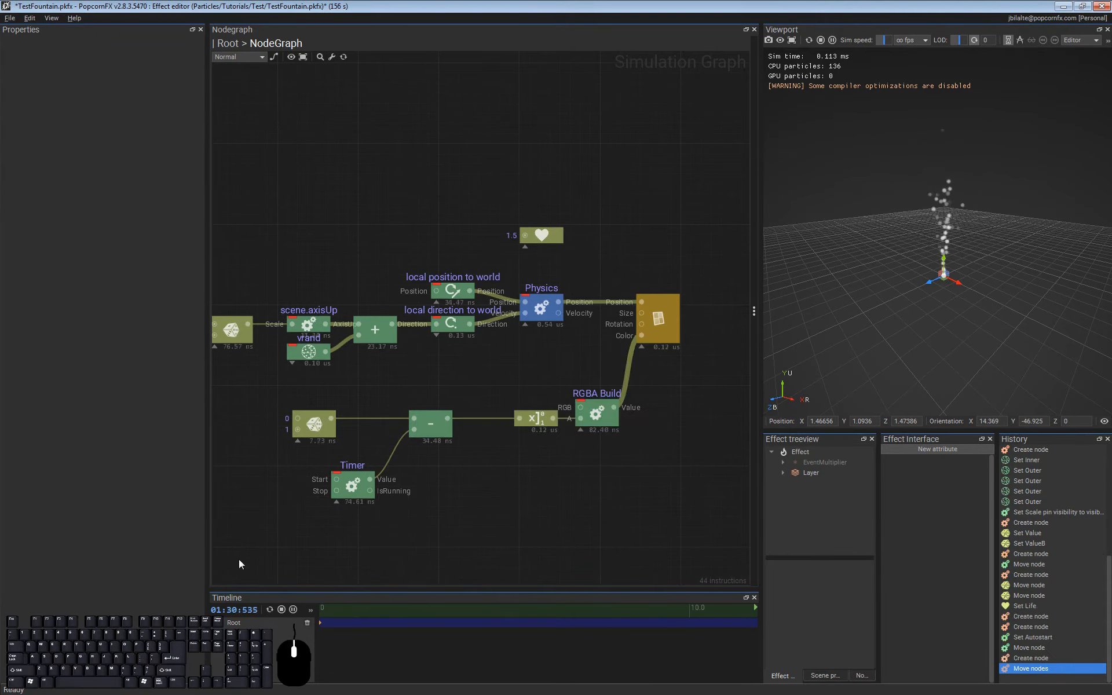
Step: Set the Timer node's Time Scale to 0.8
{"action": "left_click", "coordinate": [359, 472]}
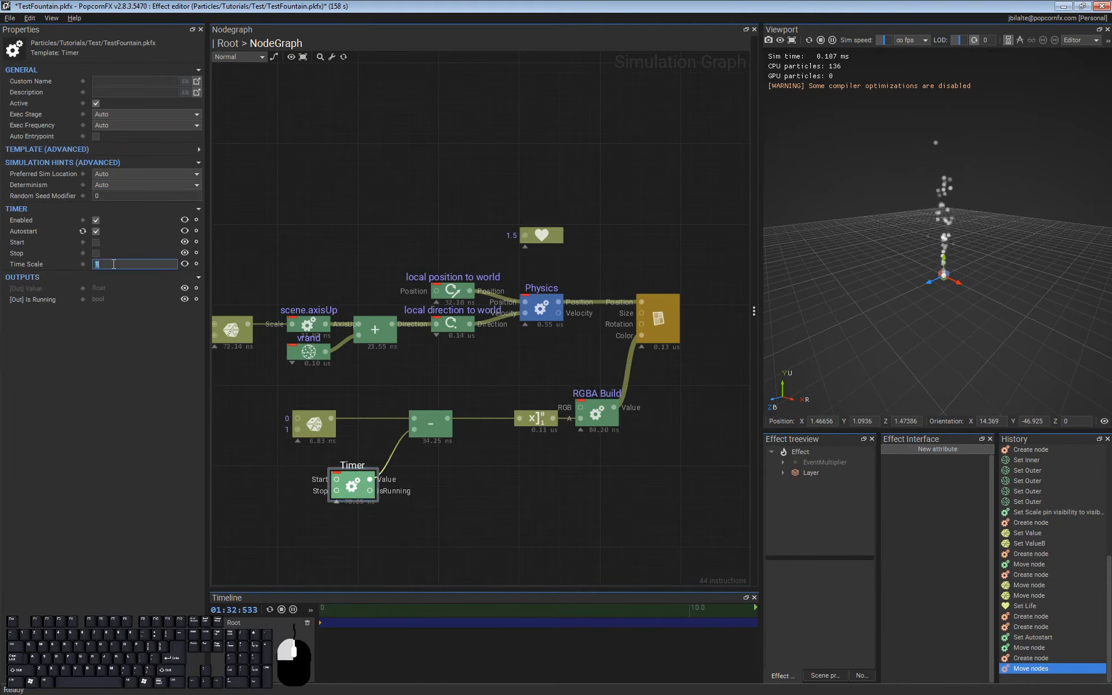
{"action": "type", "text": "0.8"}
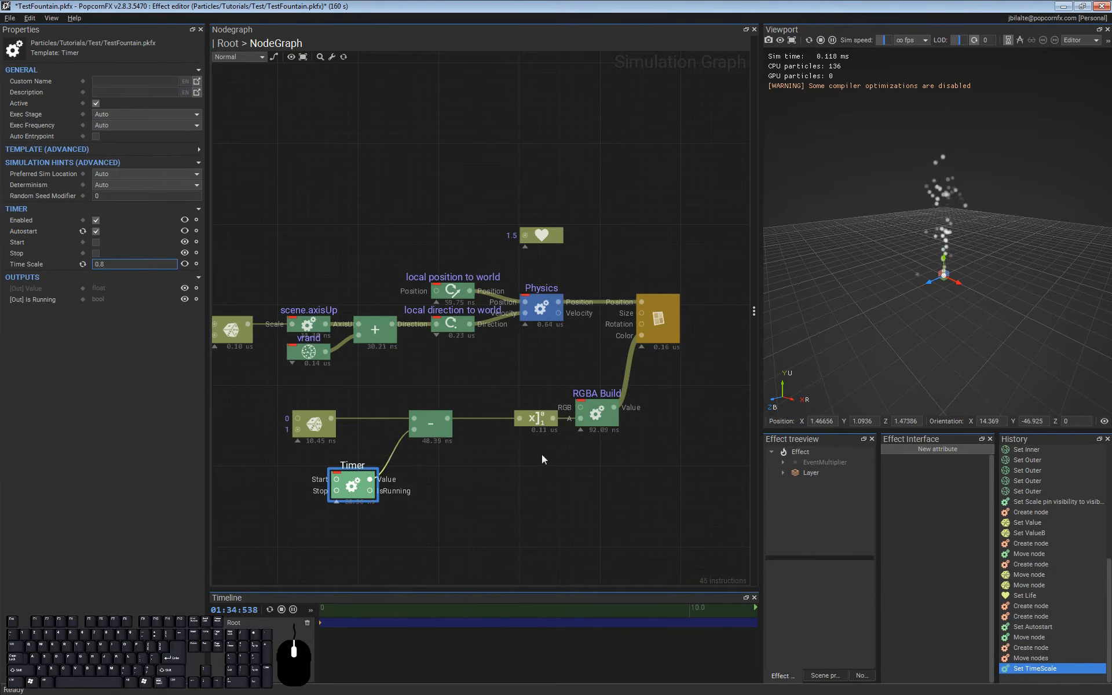
{"action": "left_click", "coordinate": [516, 488]}
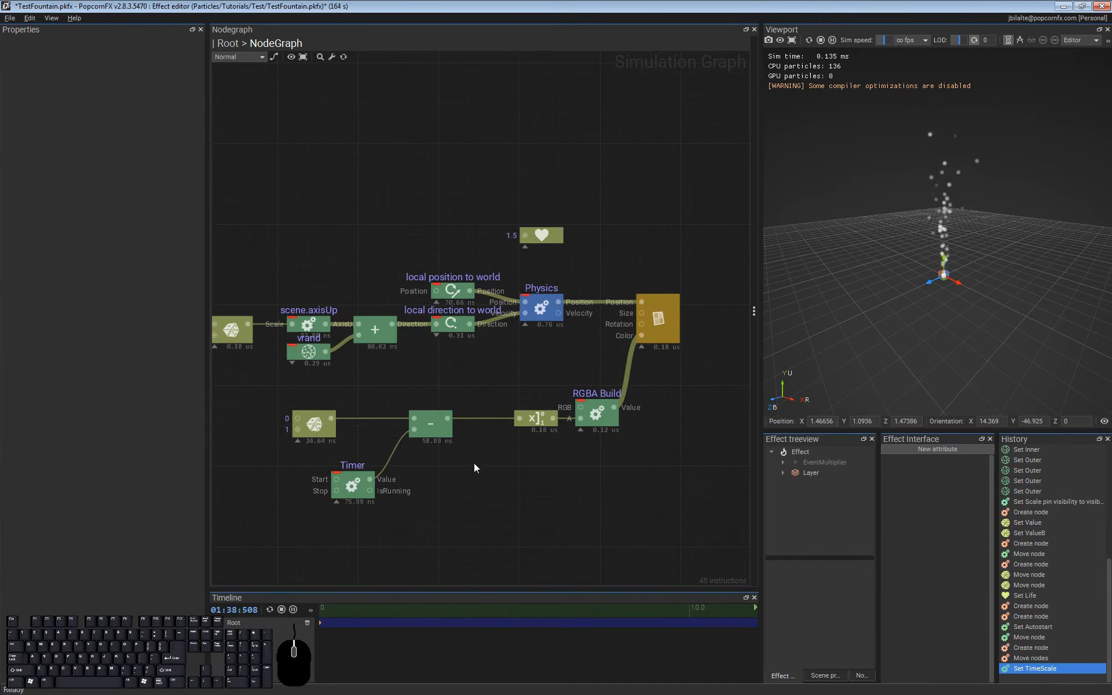
Step: Move the alpha Rand node farther from the subtraction and select the subtraction and Timer nodes
{"action": "middle_click_drag", "start_coordinate": [474, 468], "coordinate": [505, 437]}
{"action": "left_click", "coordinate": [383, 455]}
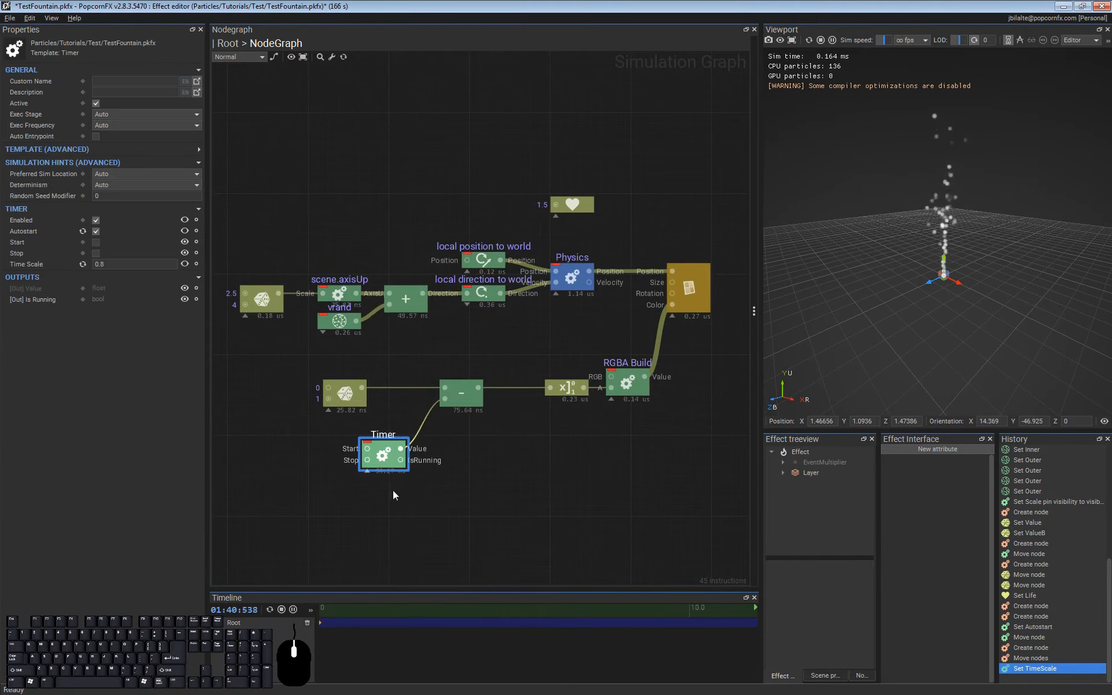
{"action": "left_click_drag", "start_coordinate": [347, 387], "coordinate": [274, 391]}
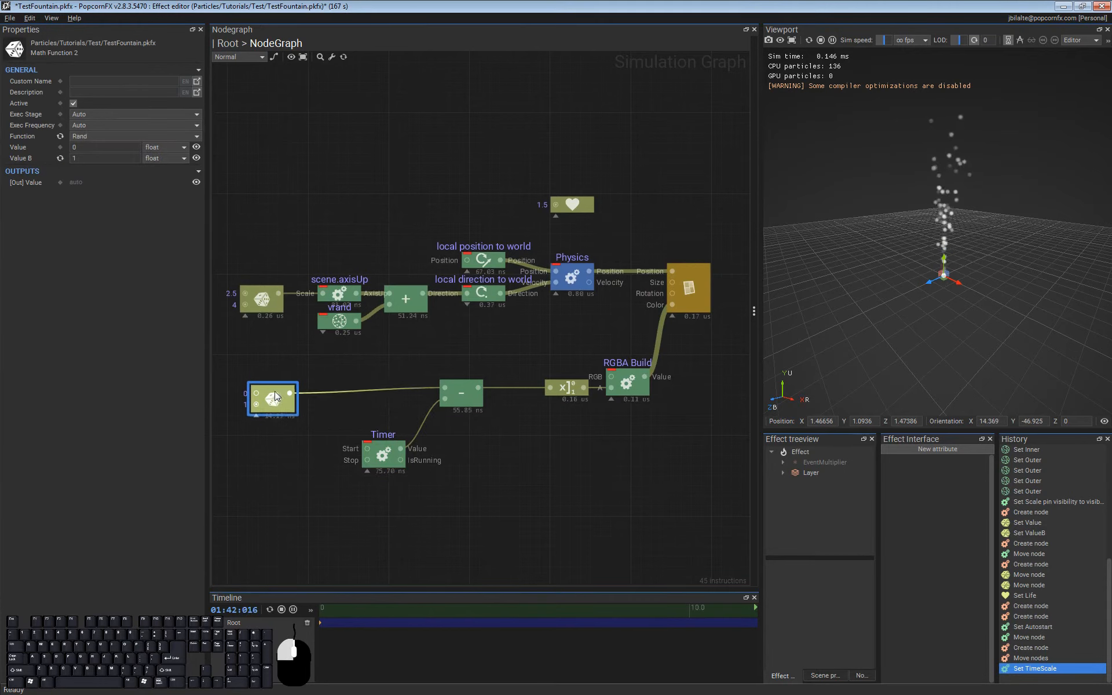
{"action": "left_click", "coordinate": [467, 435]}
{"action": "left_click_drag", "start_coordinate": [354, 352], "coordinate": [476, 480]}
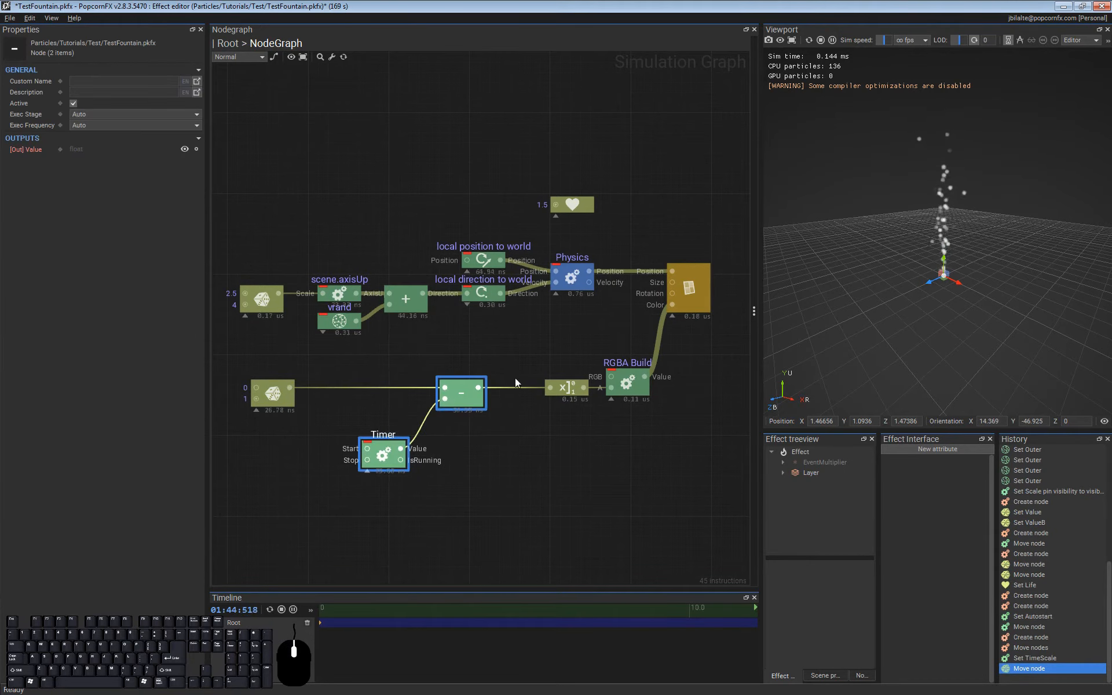
Step: Replace the Timer with a multiplication node feeding the subtraction's second input, and connect scene.dt to the multiplication's first input
{"action": "left_click", "coordinate": [384, 464]}
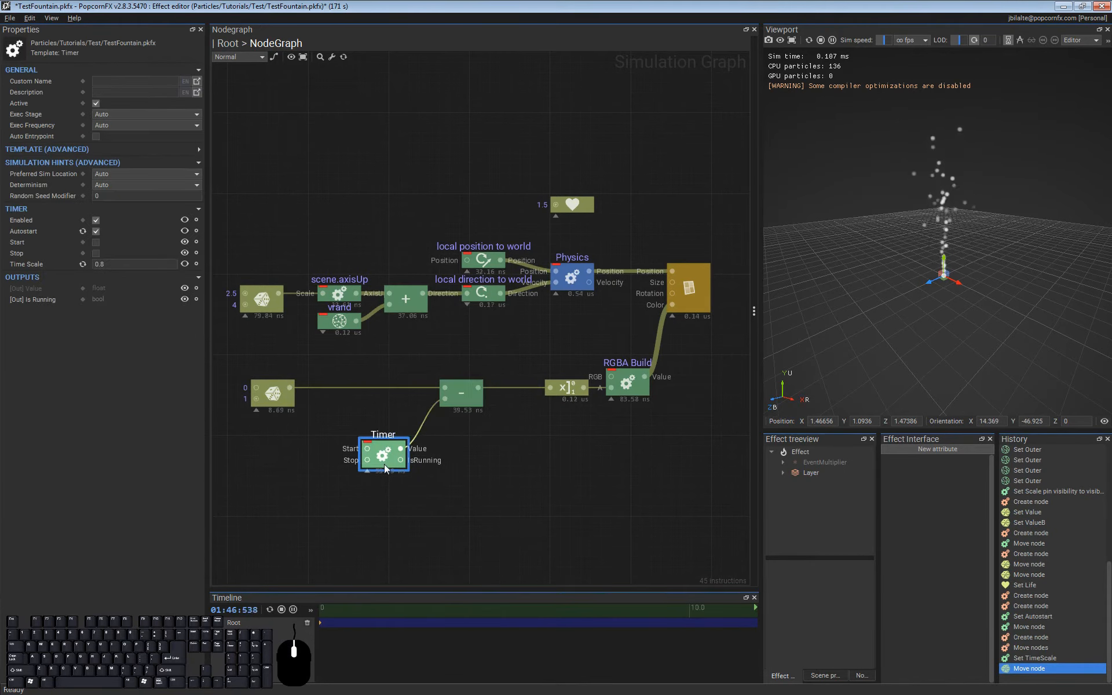
{"action": "key", "text": "Delete"}
{"action": "left_click_drag", "start_coordinate": [456, 401], "coordinate": [297, 442]}
{"action": "left_click", "coordinate": [415, 422]}
{"action": "type", "text": "*"}
{"action": "key", "text": "Return"}
{"action": "type", "text": "dt"}
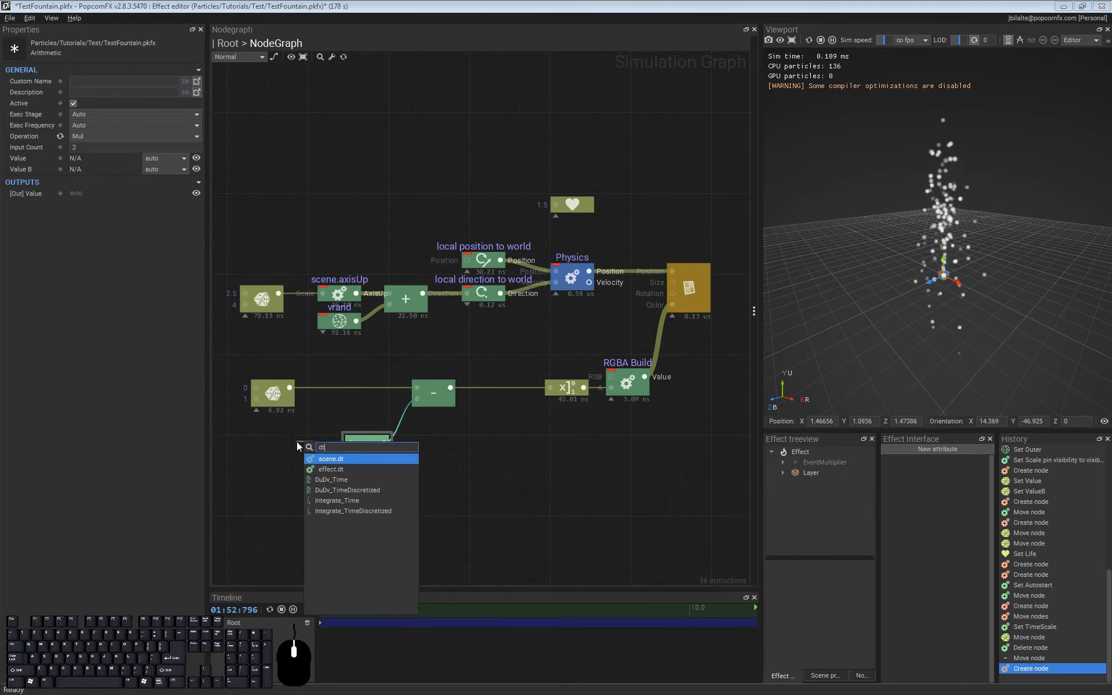
{"action": "key", "text": "Return"}
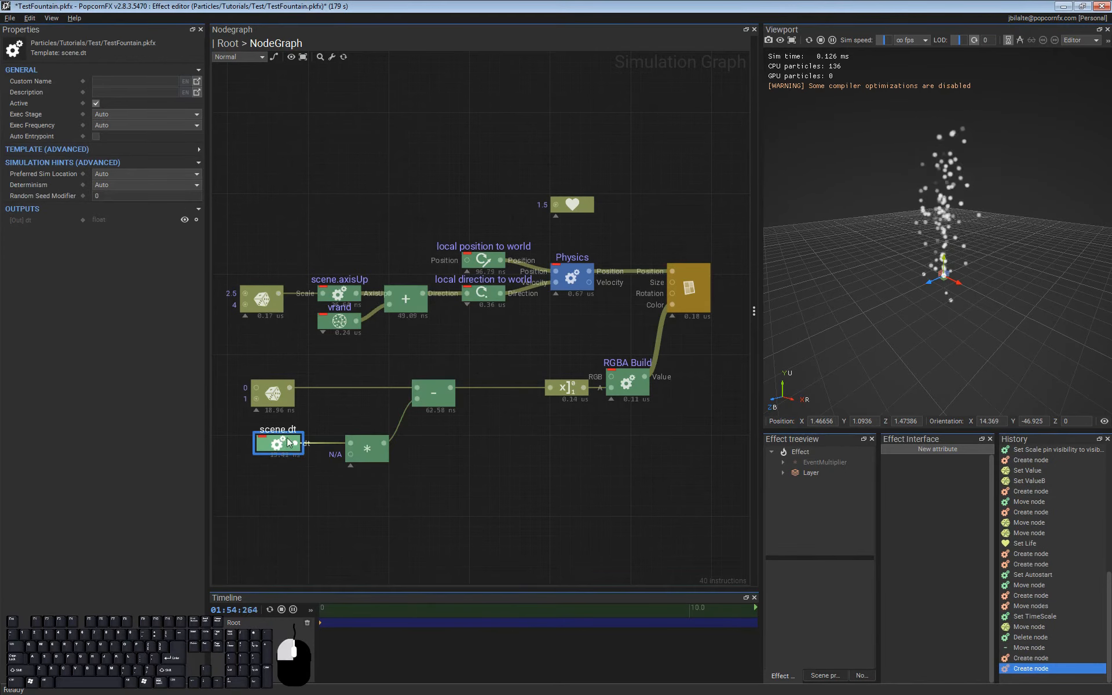
{"action": "left_click_drag", "start_coordinate": [290, 445], "coordinate": [305, 445]}
Step: Make the multiplication's Value B a float and set it to 0.8
{"action": "left_click", "coordinate": [363, 458]}
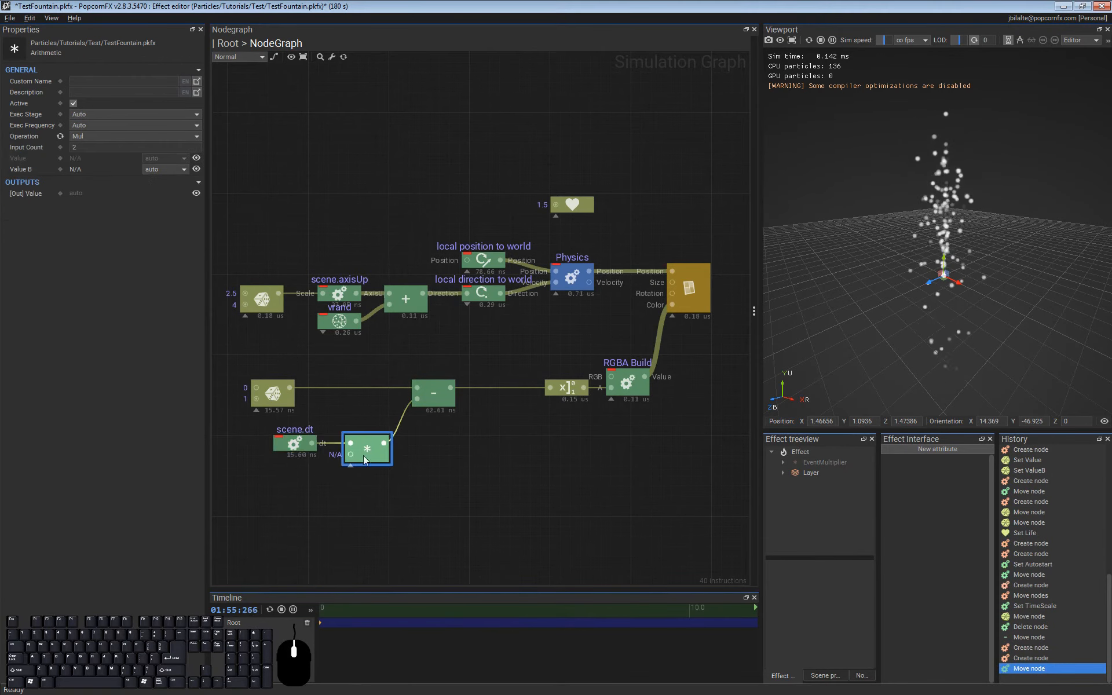
{"action": "left_click", "coordinate": [184, 168]}
{"action": "left_click", "coordinate": [164, 197]}
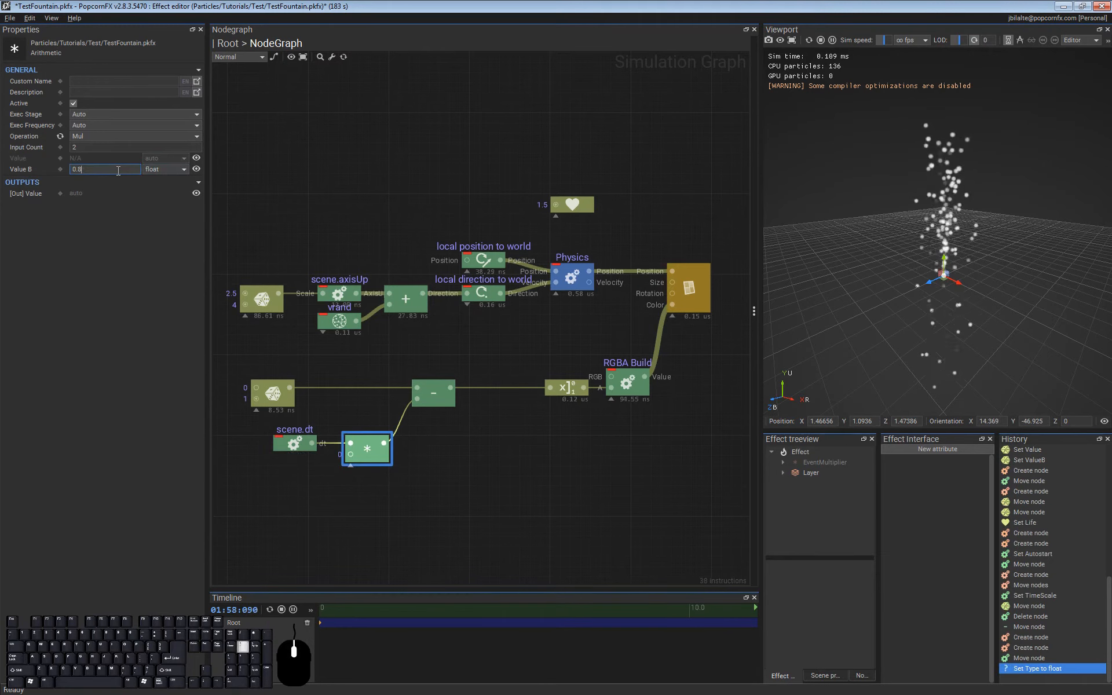
{"action": "left_click", "coordinate": [598, 435]}
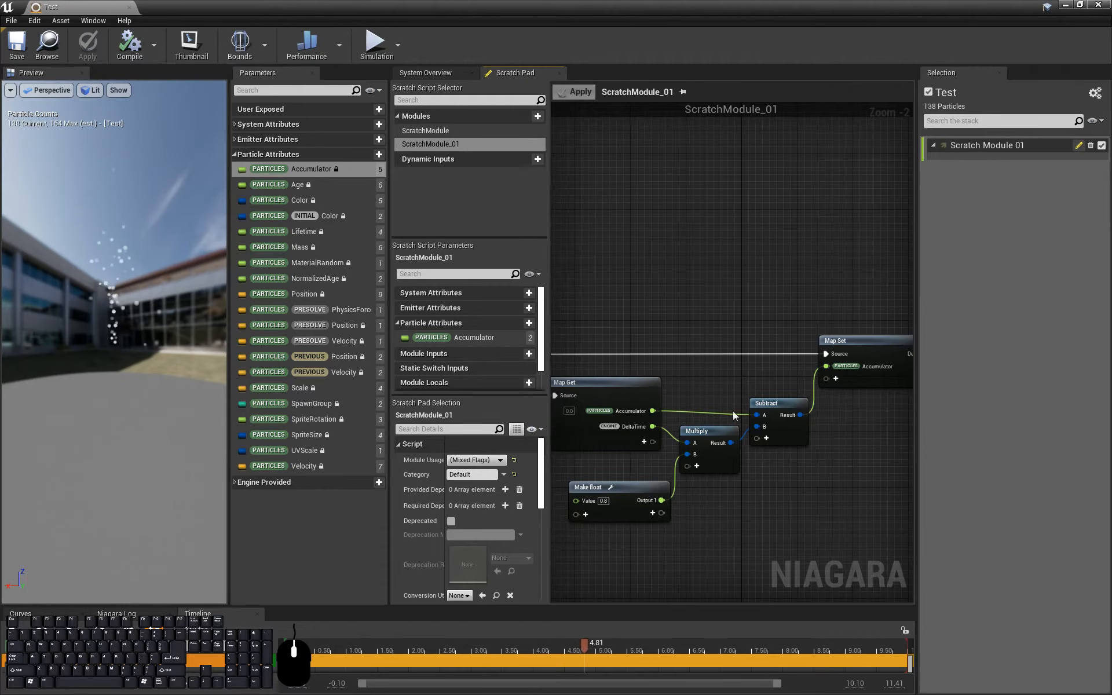
Step: Review the accumulator subtraction in Niagara's ScratchModule_01, and view the PopcornFX simulation graph by Exec Rate
{"action": "right_click_drag", "start_coordinate": [717, 351], "coordinate": [734, 254]}
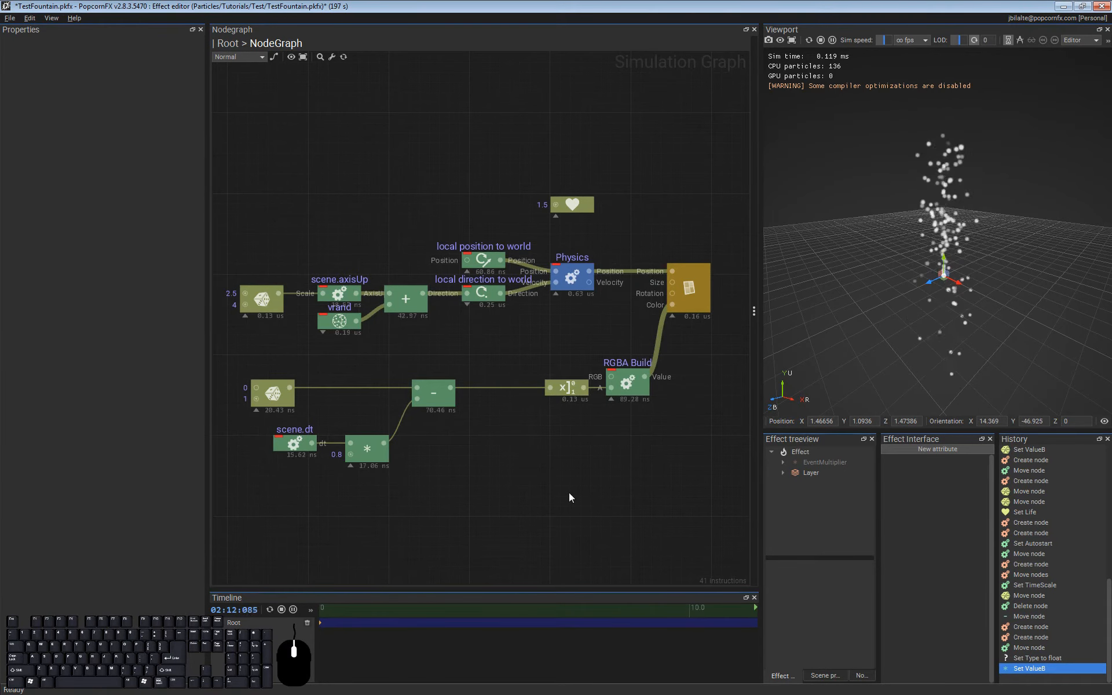
{"action": "left_click", "coordinate": [232, 59]}
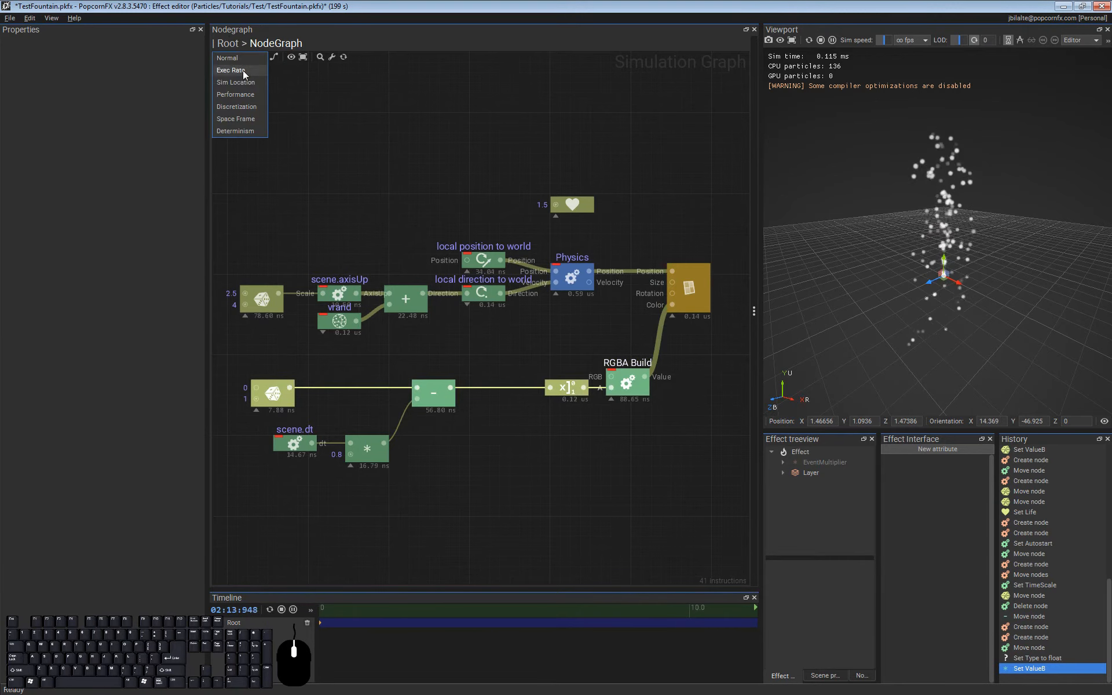
{"action": "left_click", "coordinate": [242, 70]}
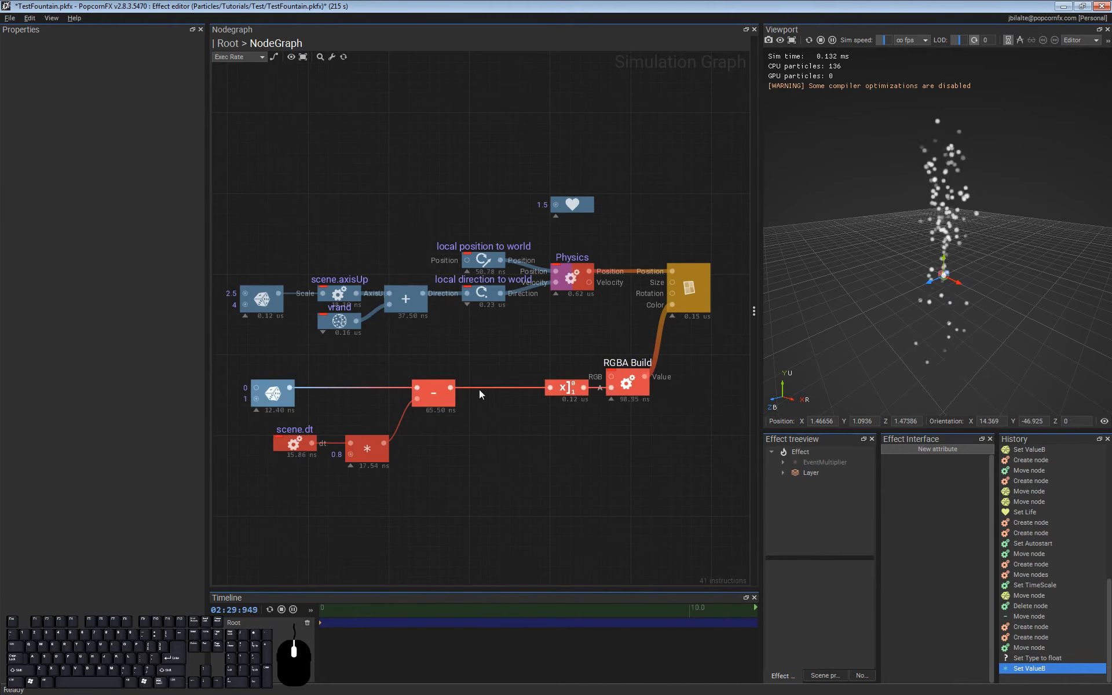
Step: Insert a DiscretizationPoint node between the subtraction and the Saturate node, and save the TestFountain effect
{"action": "key", "text": "space"}
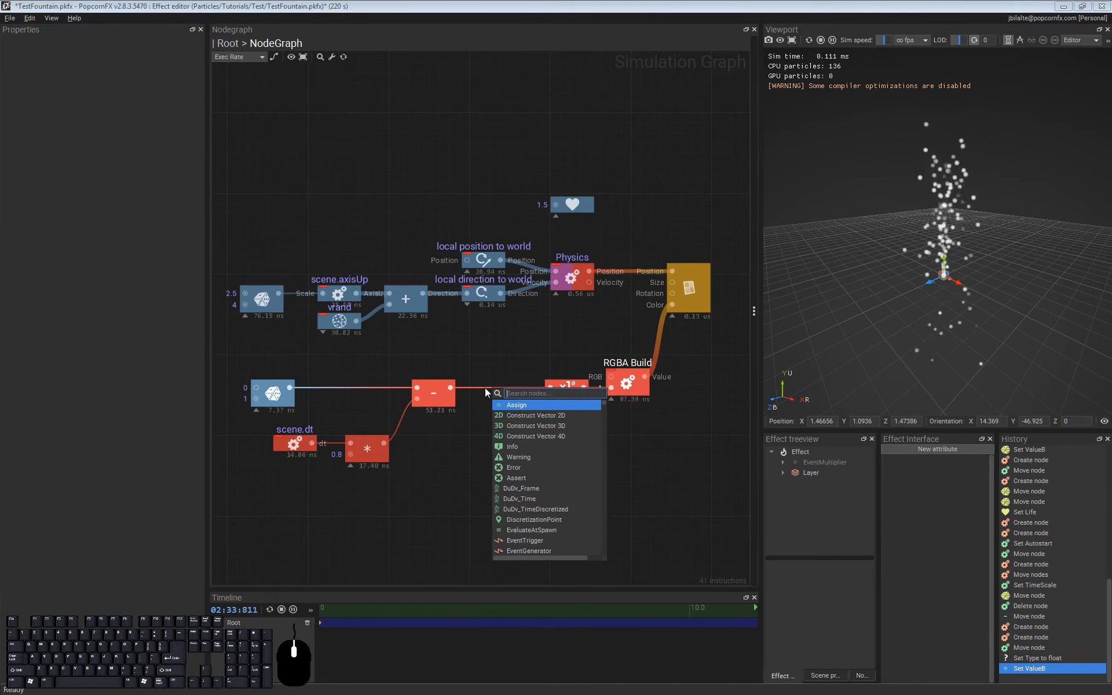
{"action": "type", "text": "disc"}
{"action": "key", "text": "Return"}
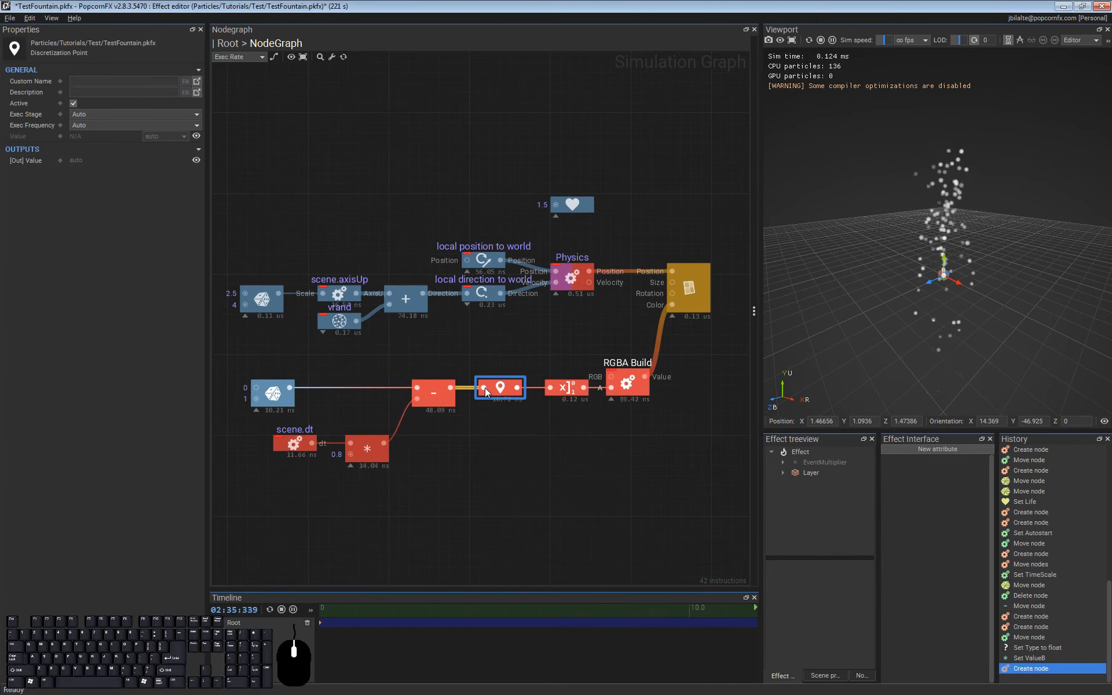
{"action": "left_click", "coordinate": [532, 401]}
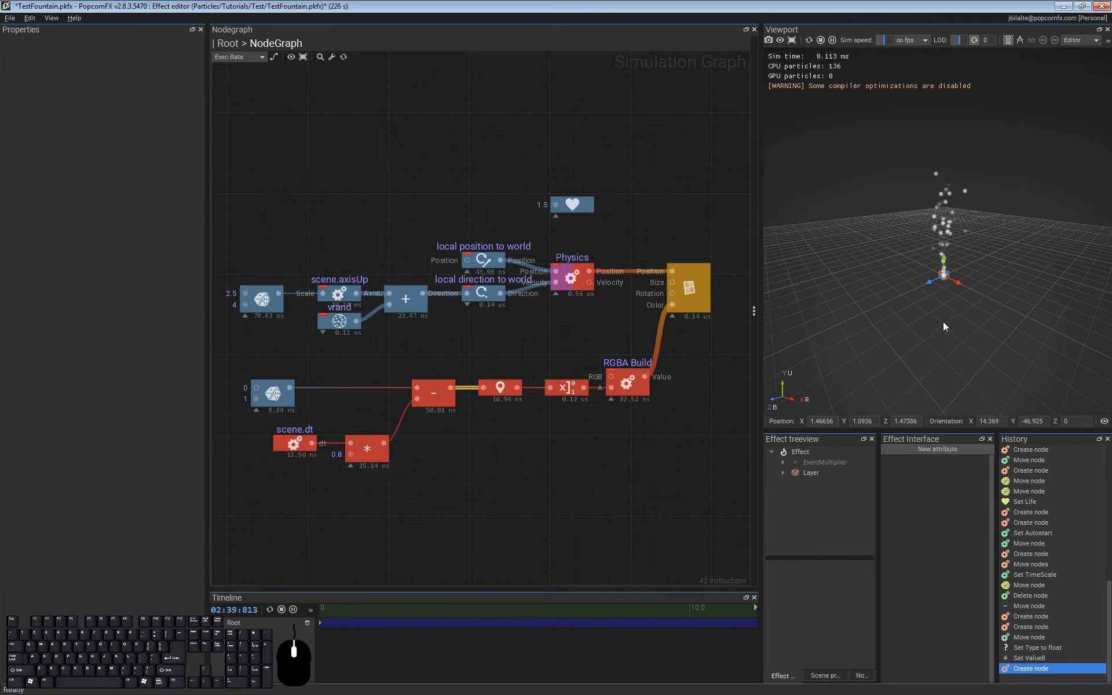
{"action": "left_click", "coordinate": [501, 394]}
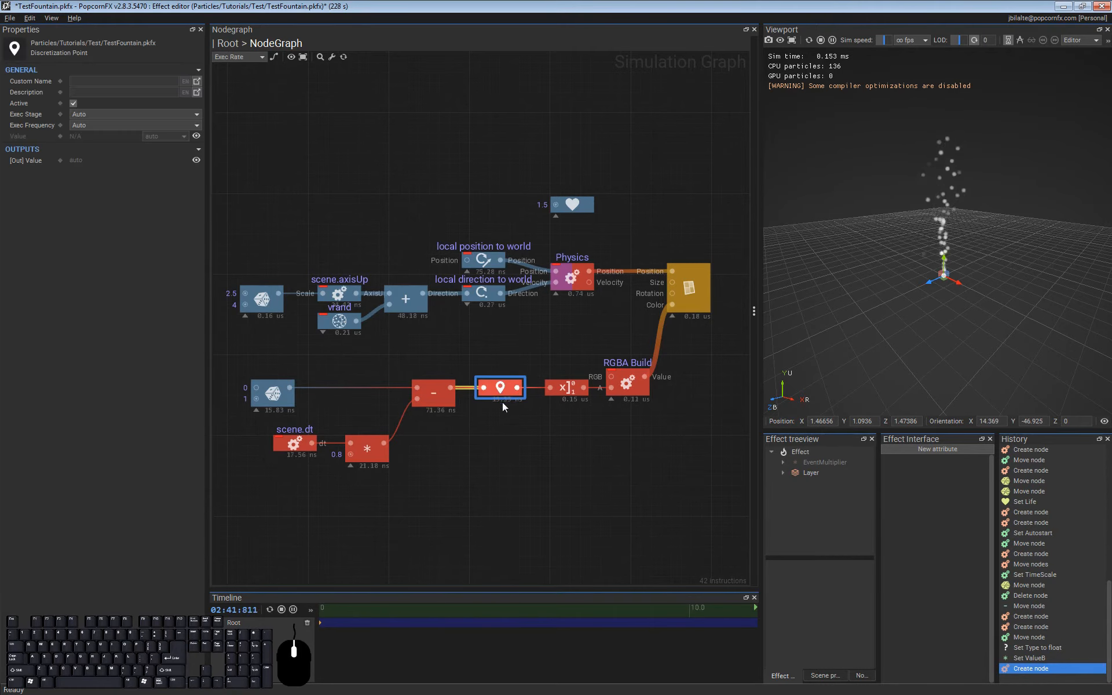
{"action": "left_click", "coordinate": [496, 433]}
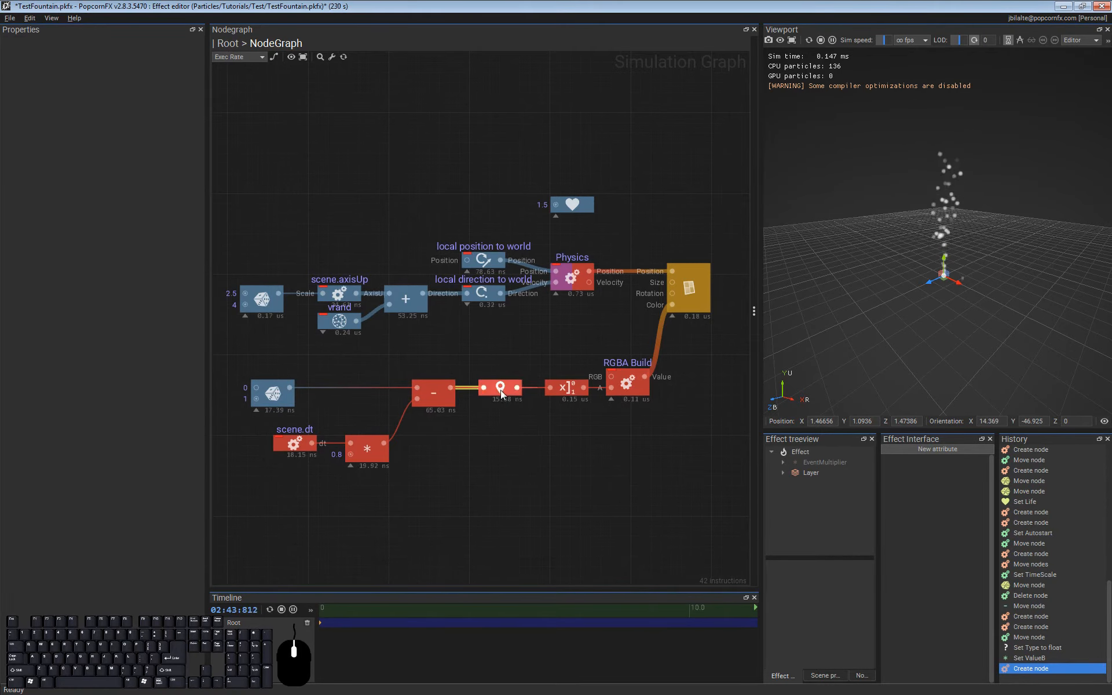
{"action": "key", "text": "ctrl+s"}
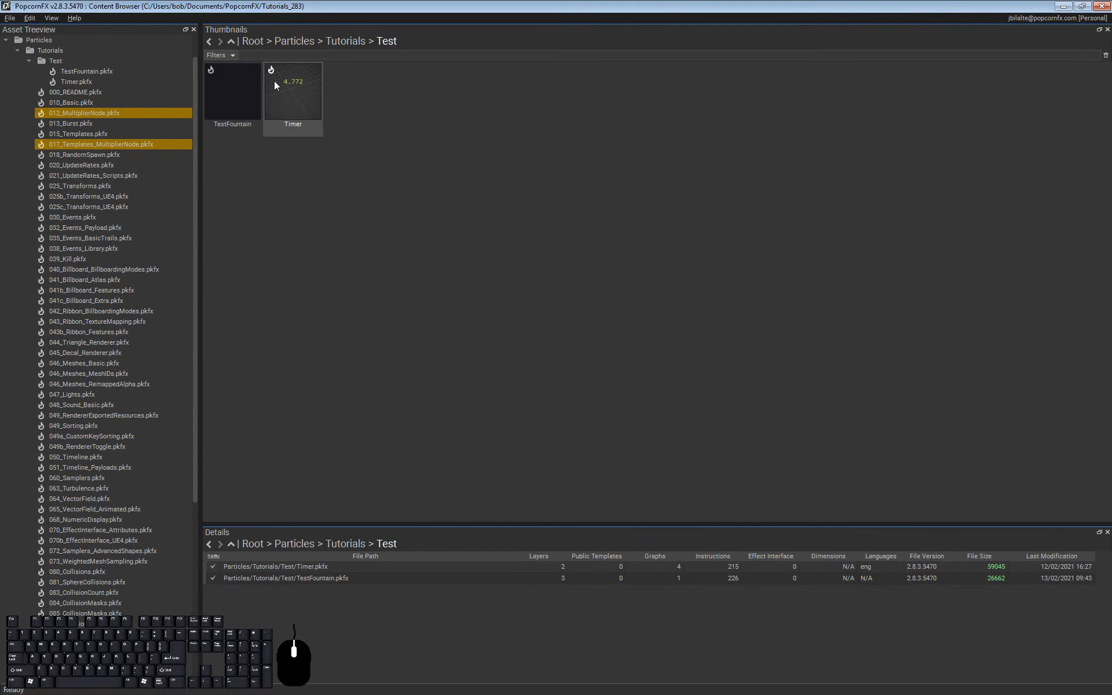
Step: Open the Timer effect from the Test folder and enter its layer's simulation graph
{"action": "left_click", "coordinate": [284, 83]}
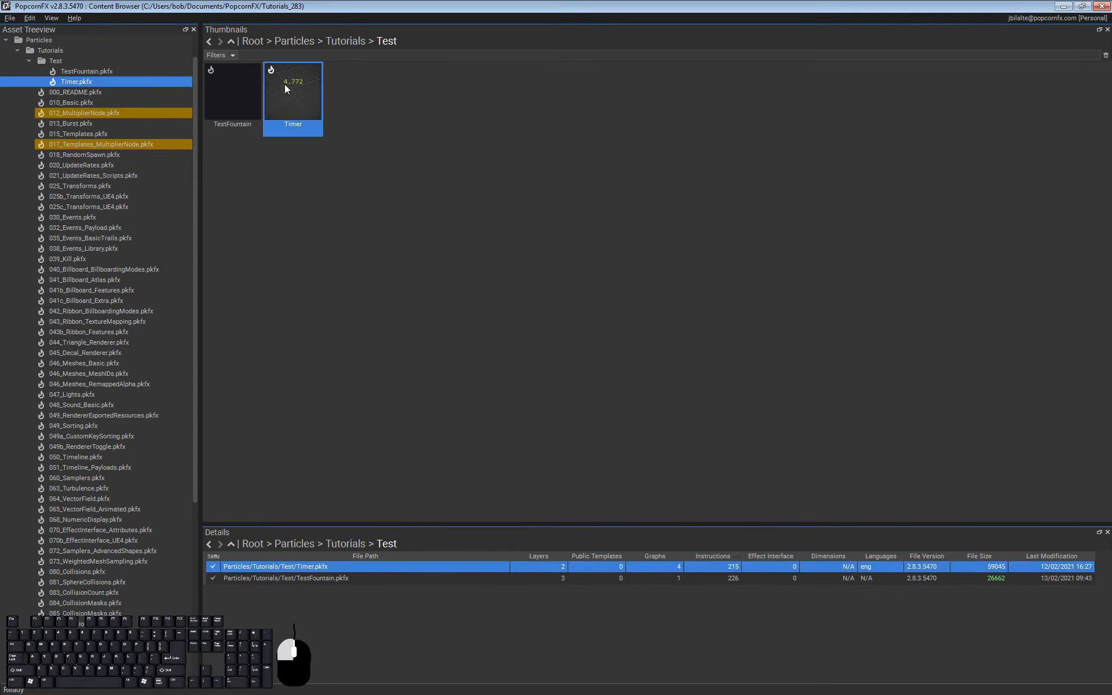
{"action": "double_click", "coordinate": [283, 84]}
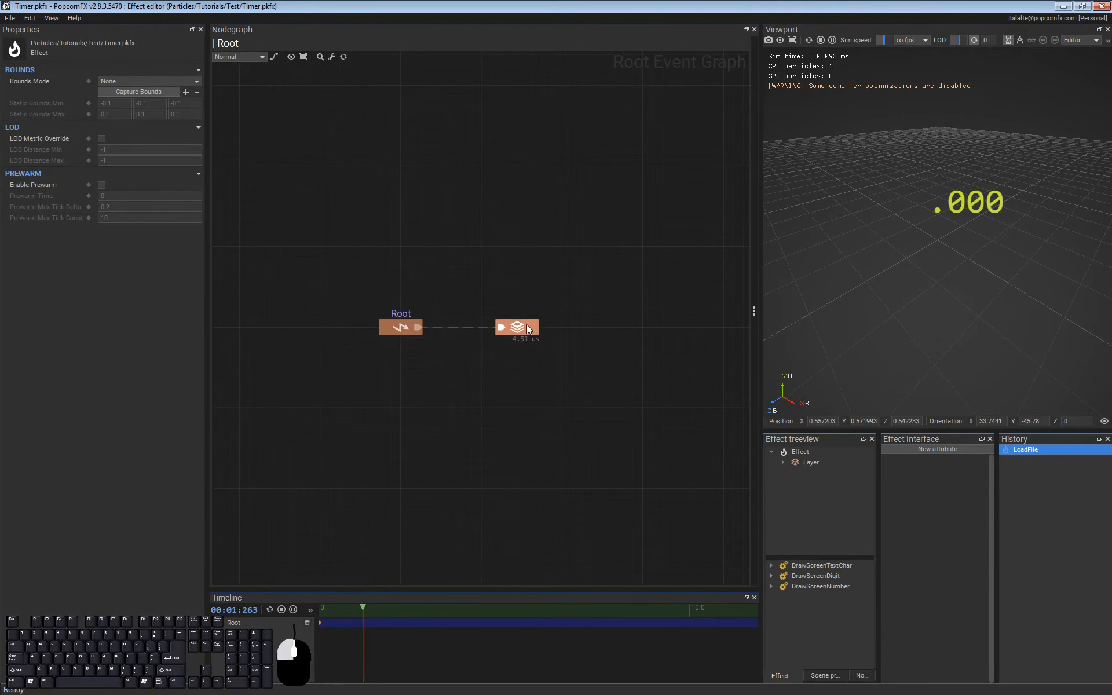
{"action": "double_click", "coordinate": [528, 329]}
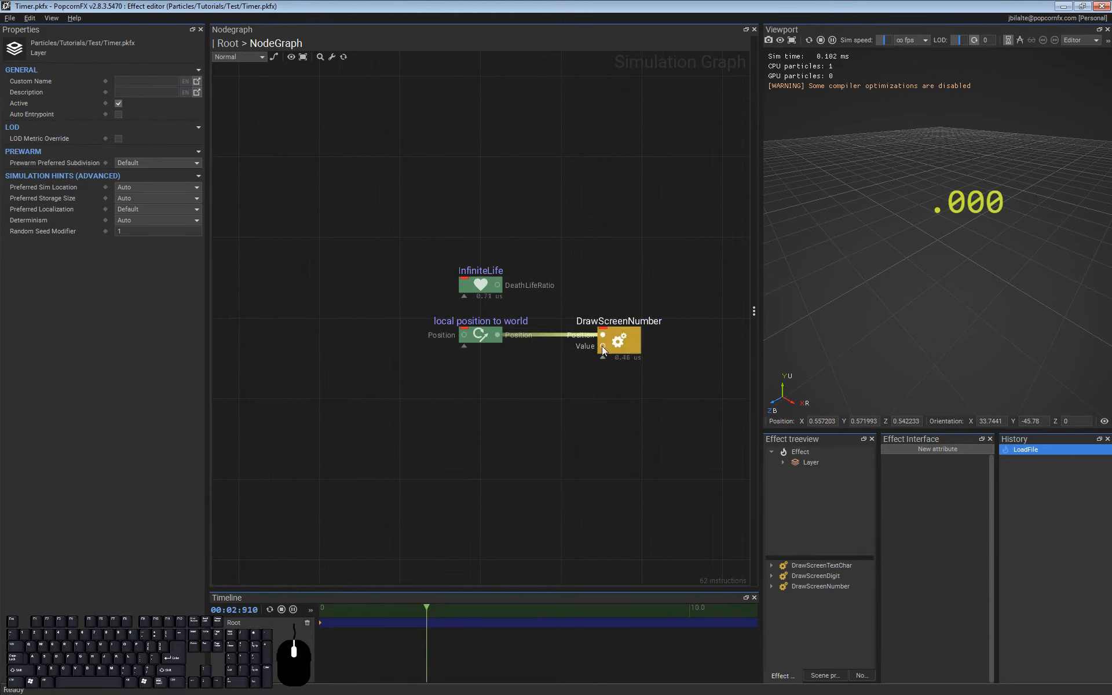
Step: Feed DrawScreenNumber's Value input from a new scene.dt node placed below and to the left of it
{"action": "left_click_drag", "start_coordinate": [602, 346], "coordinate": [520, 402]}
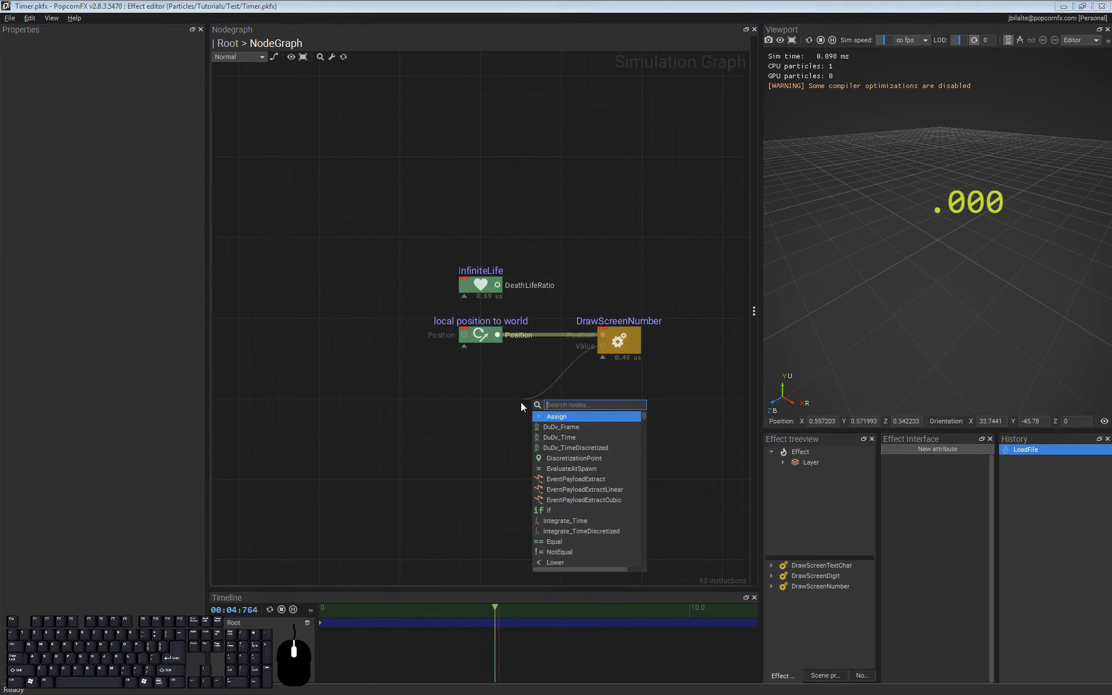
{"action": "type", "text": "dt"}
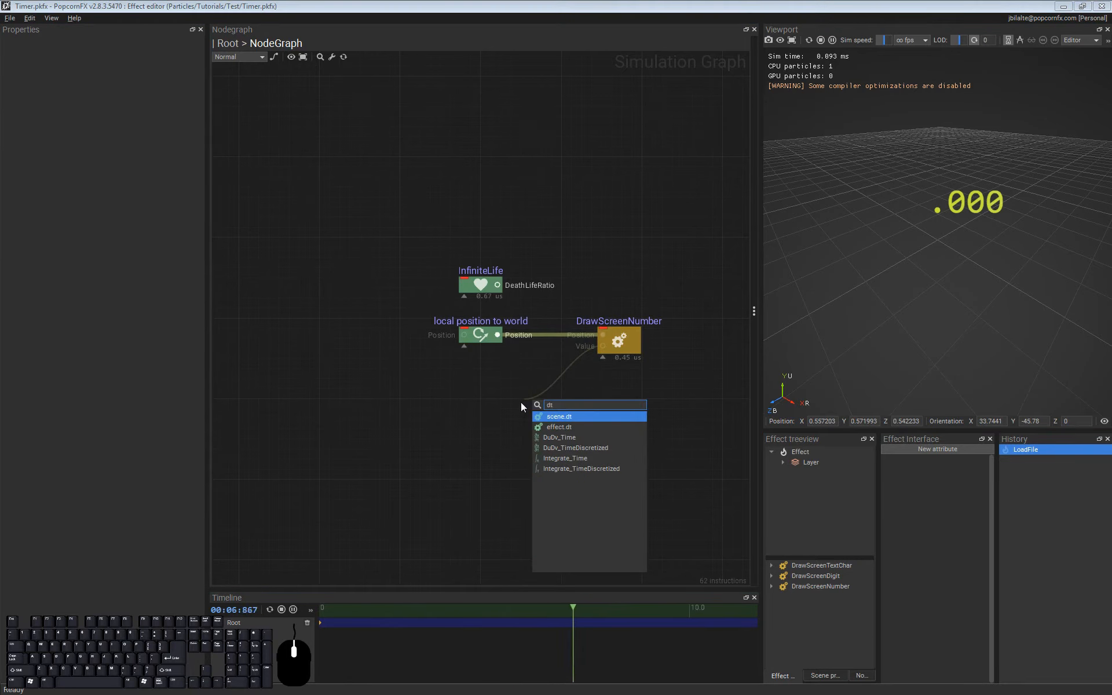
{"action": "key", "text": "Return"}
{"action": "left_click_drag", "start_coordinate": [415, 455], "coordinate": [409, 456]}
{"action": "left_click", "coordinate": [523, 419]}
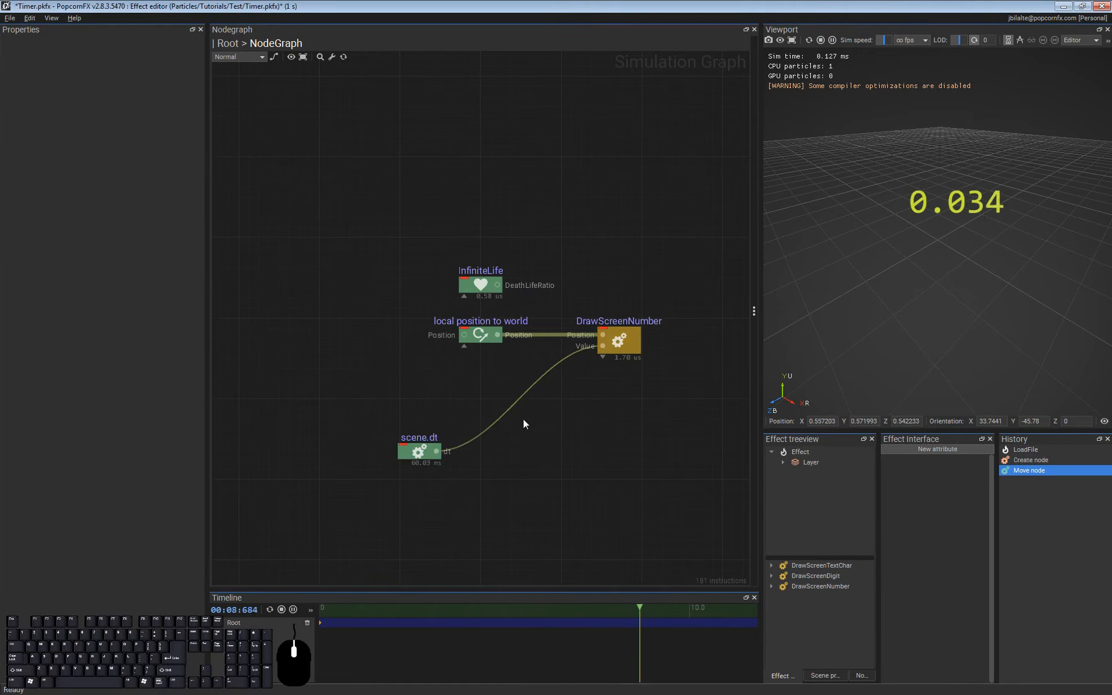
Step: Insert a Sub node between scene.dt and DrawScreenNumber, and reconnect scene.dt to the subtraction's second input
{"action": "right_click", "coordinate": [505, 411]}
{"action": "type", "text": "su"}
{"action": "key", "text": "Return"}
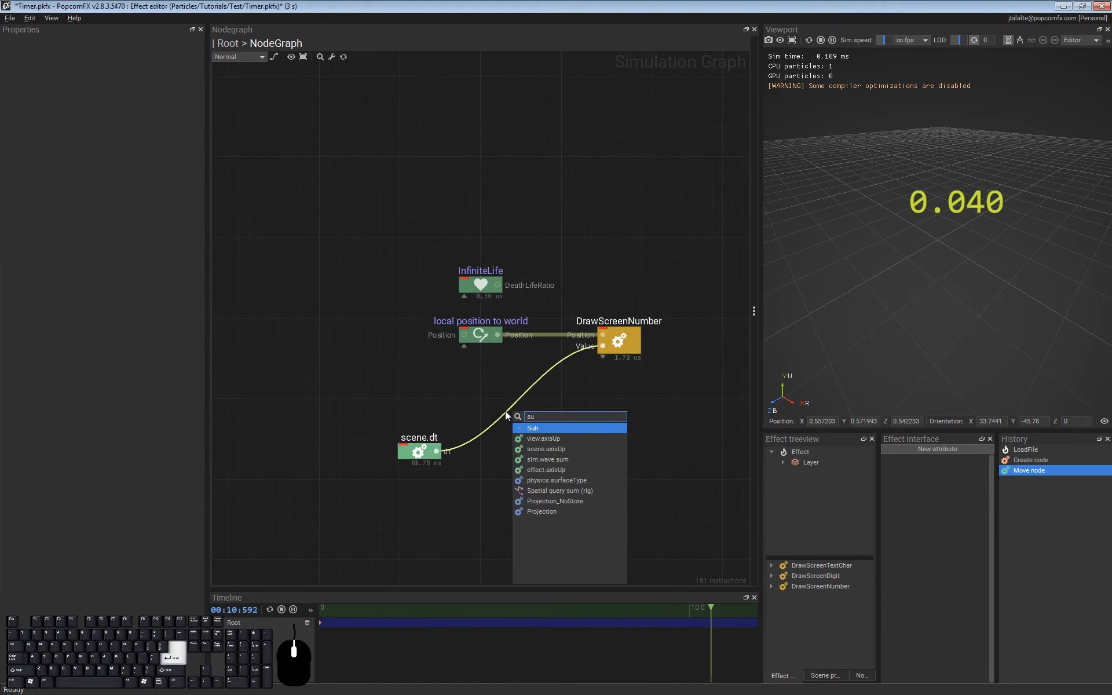
{"action": "left_click_drag", "start_coordinate": [436, 451], "coordinate": [491, 427]}
Step: Add a rand float node with range 0 to 1 as the subtraction's first input
{"action": "right_click", "coordinate": [402, 384]}
{"action": "type", "text": "rand"}
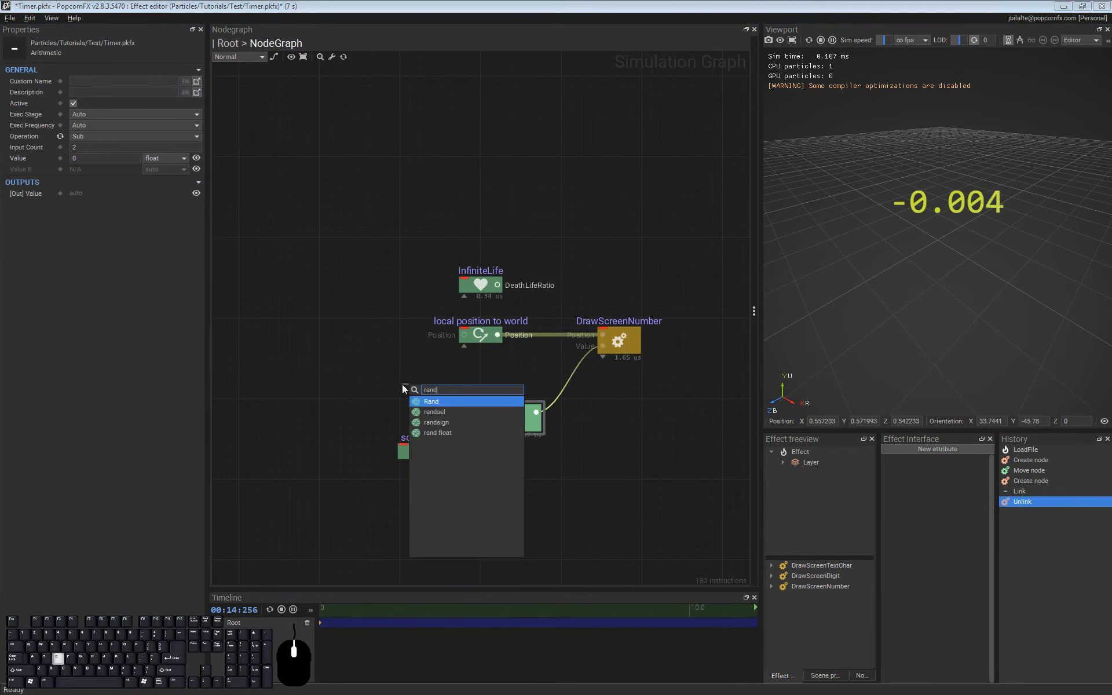
{"action": "key", "text": "Down"}
{"action": "key", "text": "Down"}
{"action": "key", "text": "Down"}
{"action": "key", "text": "Return"}
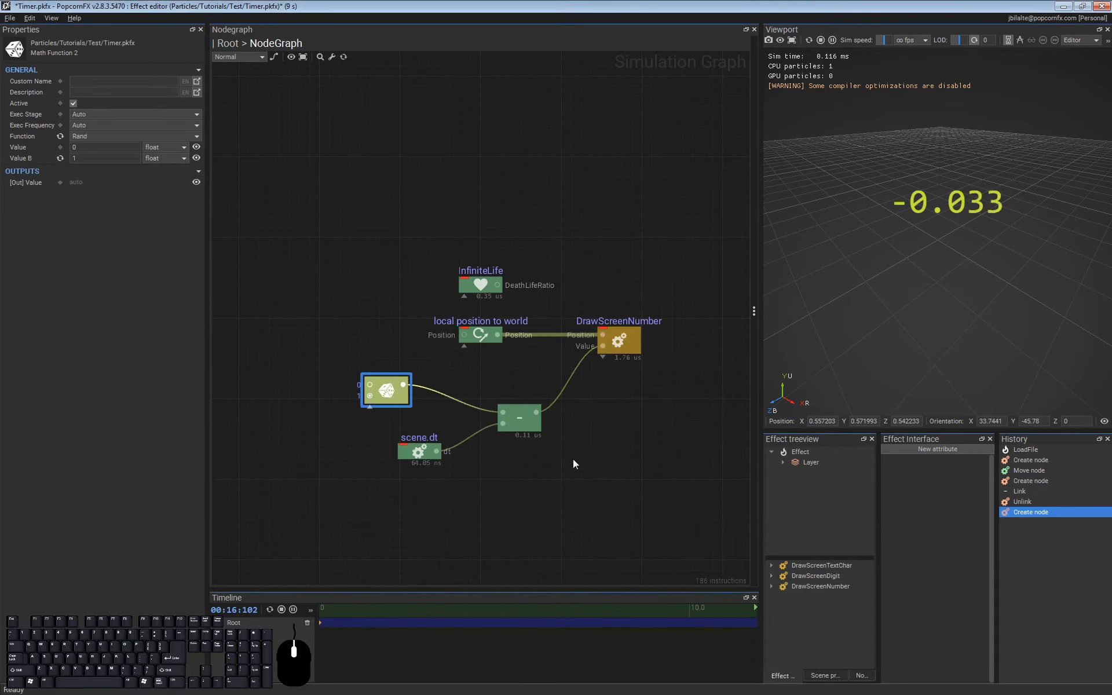
Step: Spread out the random, subtraction and scene.dt nodes to leave room before DrawScreenNumber
{"action": "left_click", "coordinate": [556, 469]}
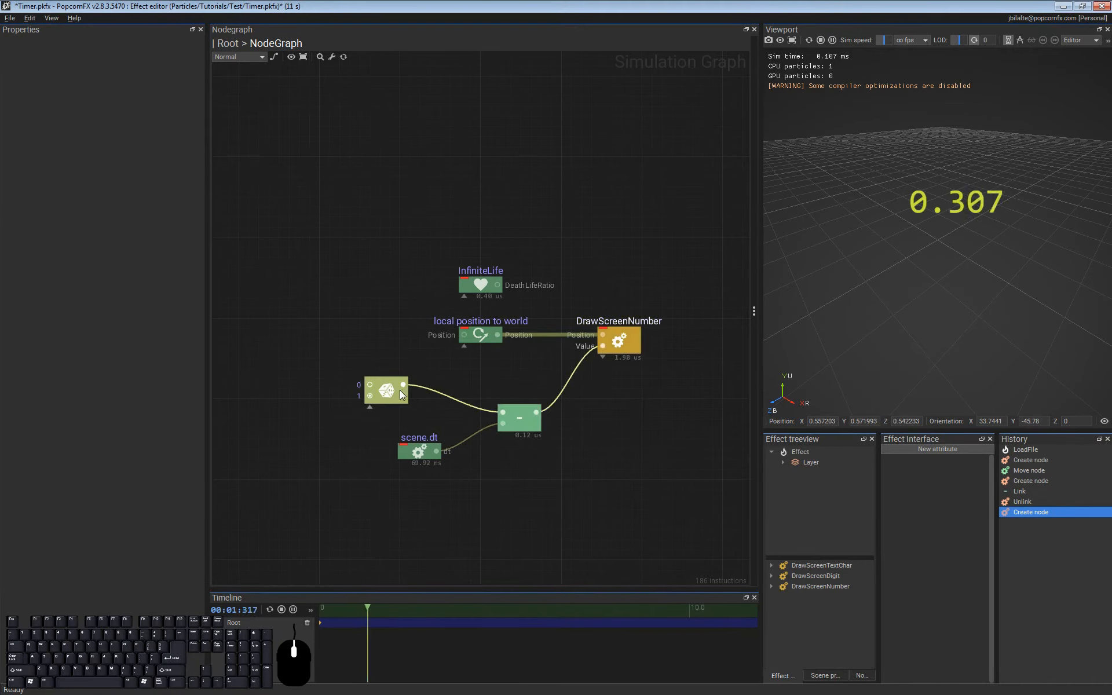
{"action": "left_click_drag", "start_coordinate": [386, 391], "coordinate": [359, 391]}
{"action": "left_click", "coordinate": [589, 456]}
{"action": "left_click_drag", "start_coordinate": [521, 425], "coordinate": [506, 406]}
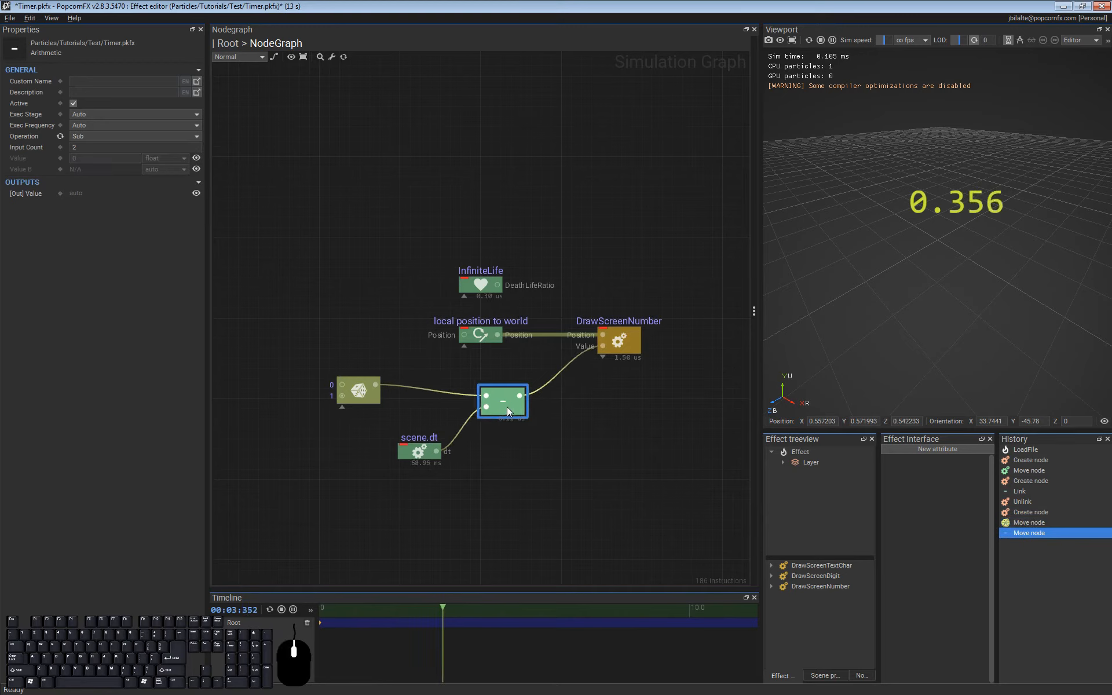
{"action": "left_click", "coordinate": [566, 384]}
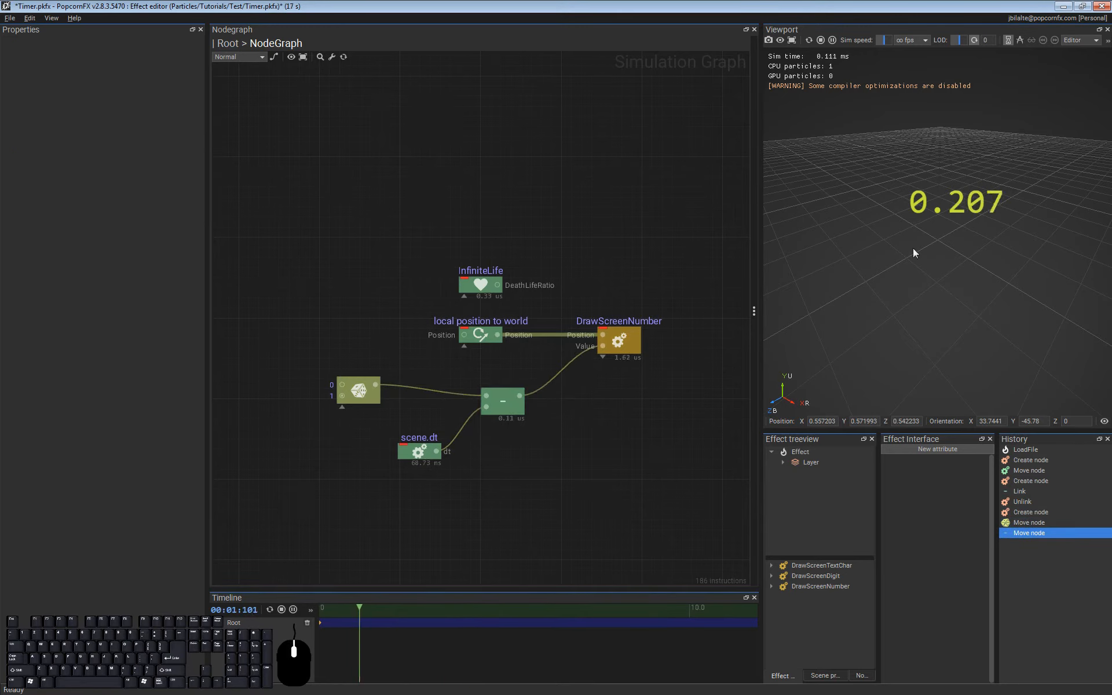
{"action": "left_click_drag", "start_coordinate": [288, 384], "coordinate": [457, 415]}
{"action": "left_click", "coordinate": [408, 466]}
{"action": "left_click_drag", "start_coordinate": [377, 473], "coordinate": [377, 474]}
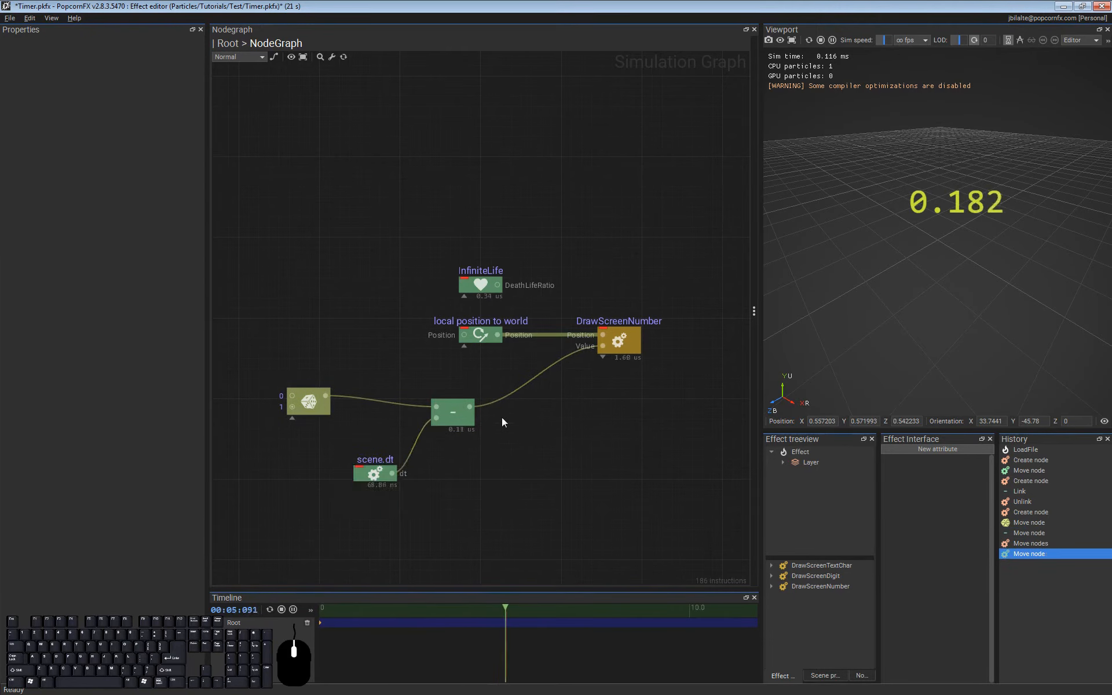
Step: Insert a DiscretizationPoint node between the subtraction and DrawScreenNumber, and align it with the subtraction's output
{"action": "right_click", "coordinate": [509, 396]}
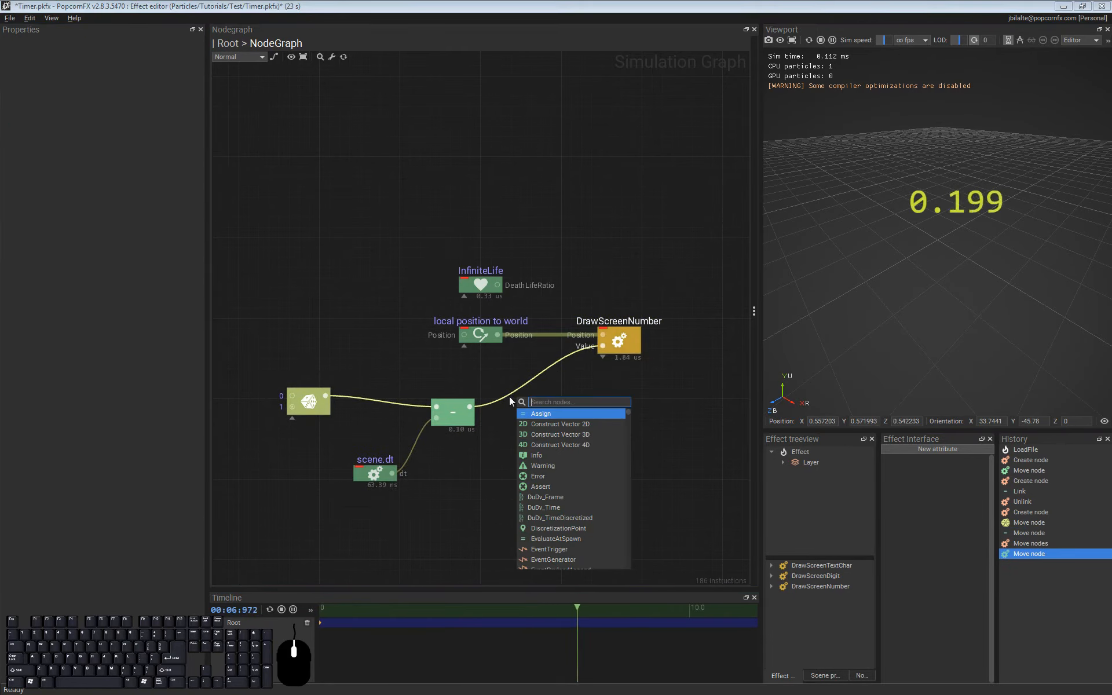
{"action": "type", "text": "dis"}
{"action": "key", "text": "Down"}
{"action": "key", "text": "Return"}
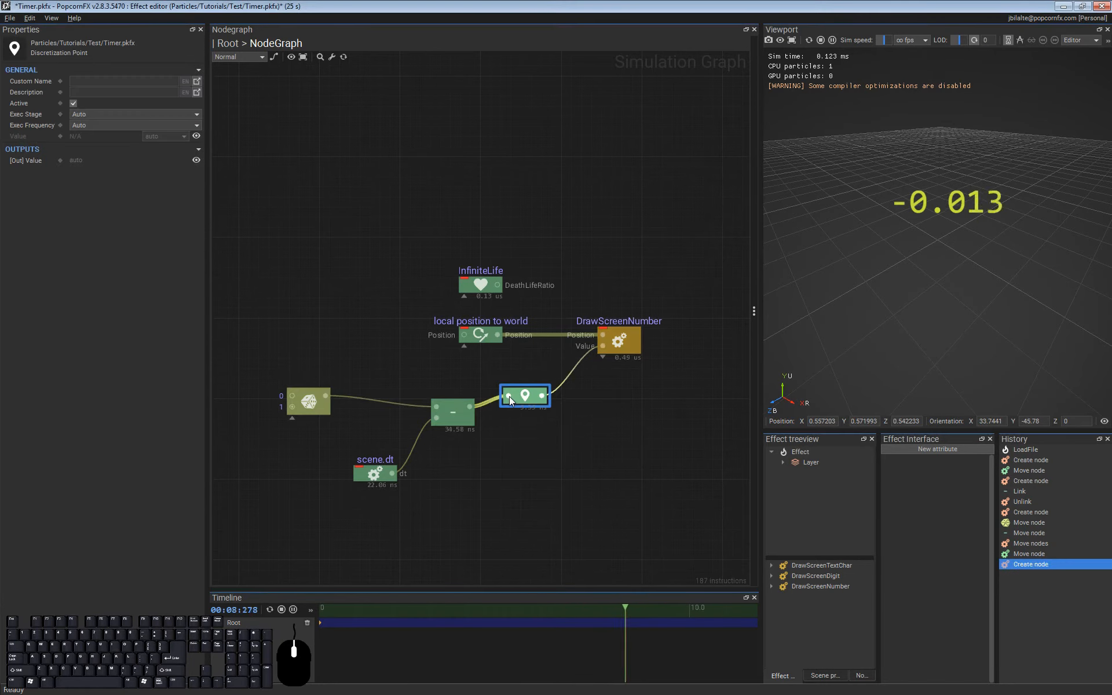
{"action": "left_click", "coordinate": [541, 439]}
{"action": "left_click_drag", "start_coordinate": [525, 403], "coordinate": [536, 413]}
{"action": "left_click", "coordinate": [568, 463]}
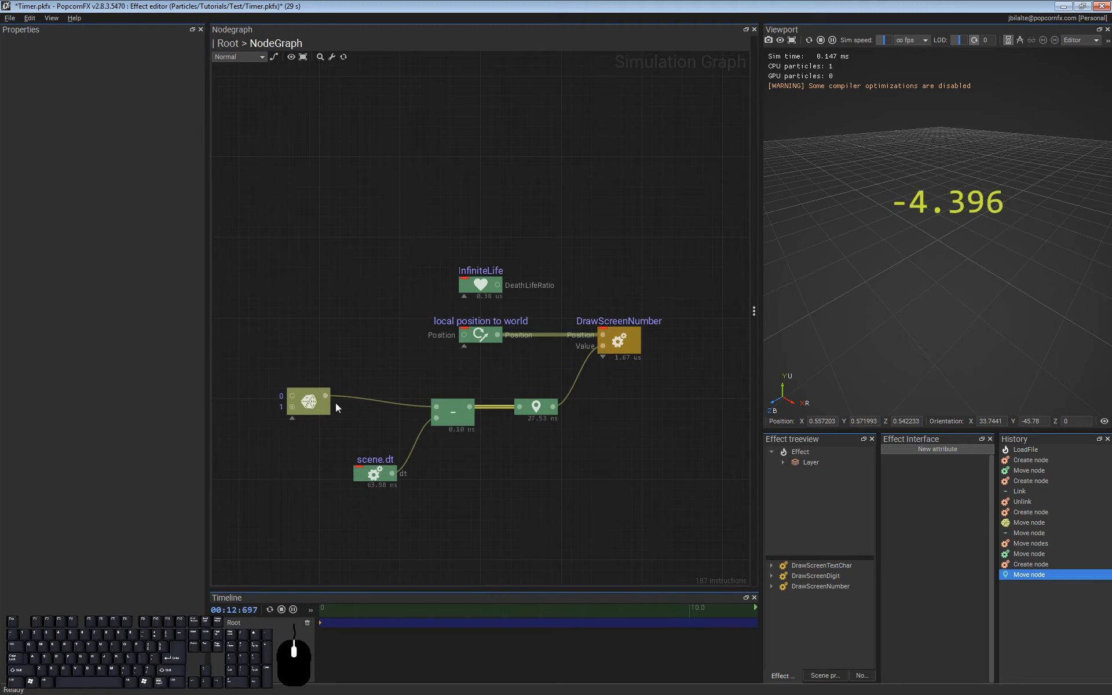
Step: Align the random node with the subtraction's first input, and color the simulation graph by Exec Rate
{"action": "left_click_drag", "start_coordinate": [308, 403], "coordinate": [303, 415]}
{"action": "left_click", "coordinate": [527, 432]}
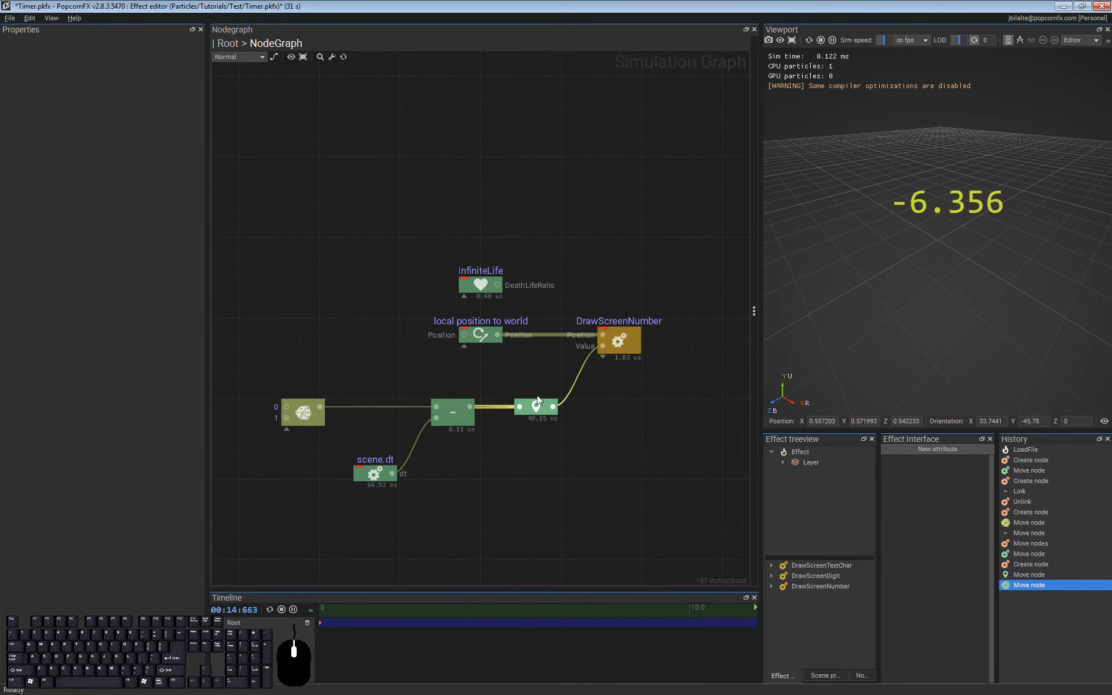
{"action": "left_click", "coordinate": [242, 60]}
{"action": "left_click", "coordinate": [248, 69]}
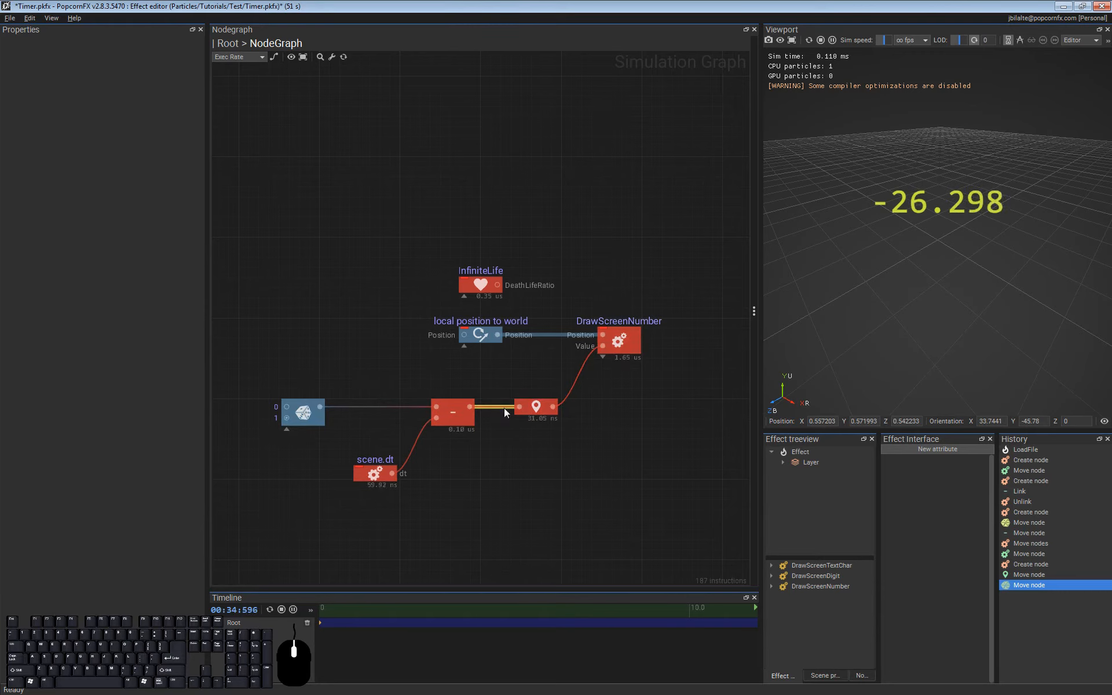
Step: Add a pass-through node on the link from the random node to the subtraction, and set its Exec Stage to Evolve
{"action": "double_click", "coordinate": [381, 405]}
{"action": "left_click", "coordinate": [381, 406]}
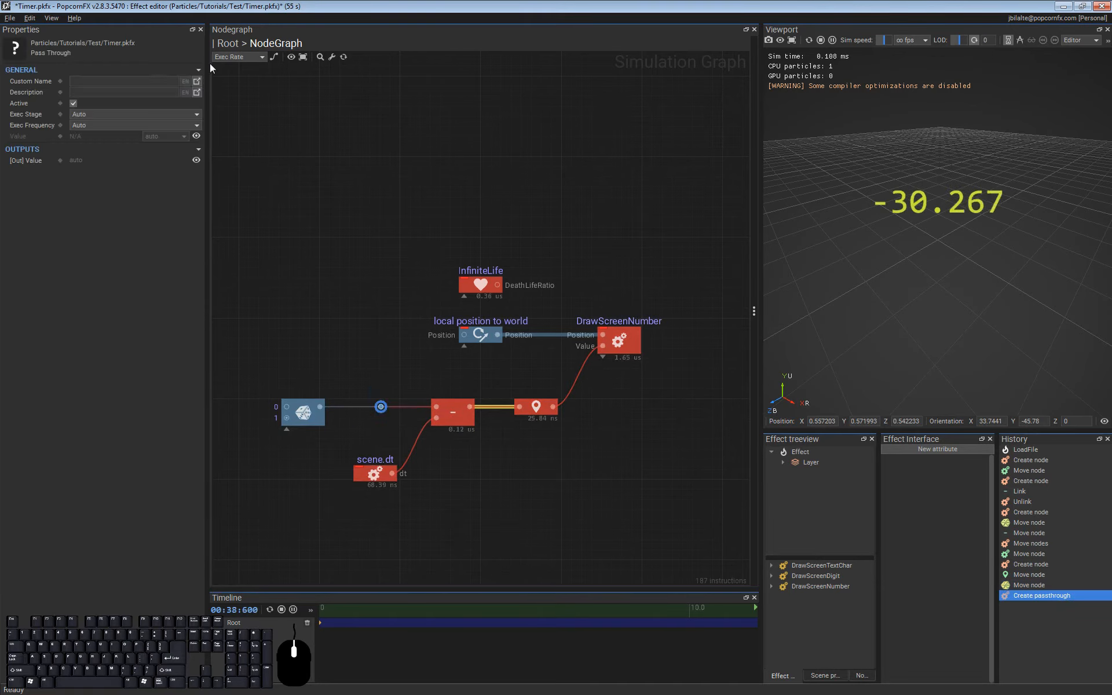
{"action": "left_click", "coordinate": [102, 115]}
{"action": "left_click", "coordinate": [93, 142]}
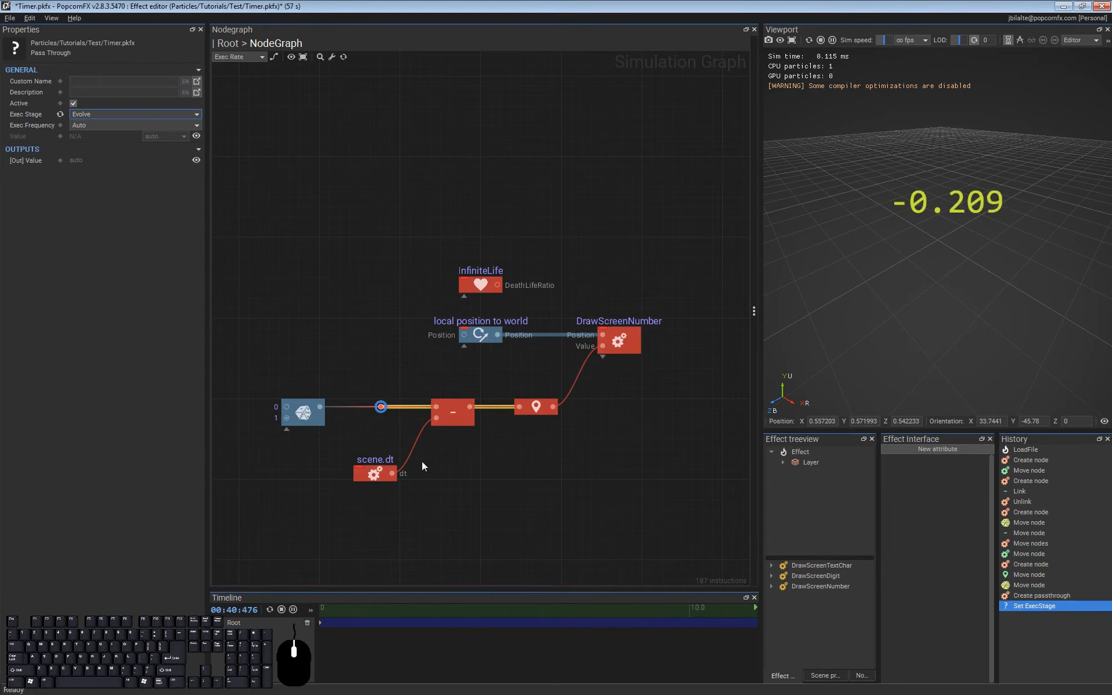
{"action": "left_click", "coordinate": [421, 461]}
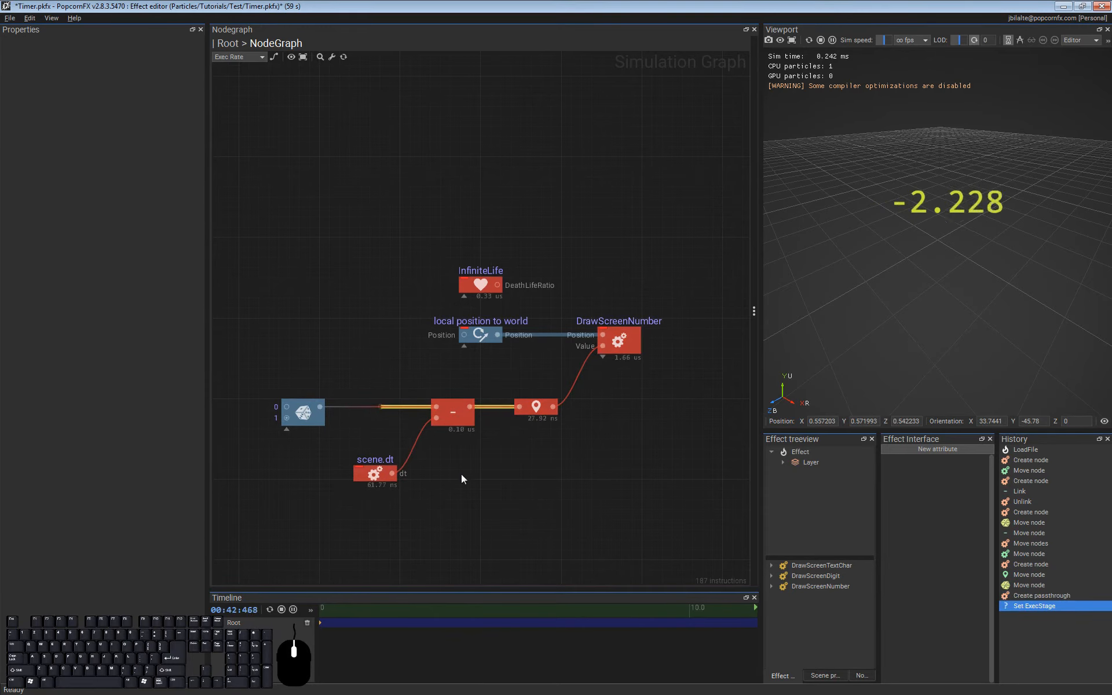
Step: Delete the Evolve pass-through node to compare the graph without it, and undo the deletion
{"action": "left_click", "coordinate": [374, 409]}
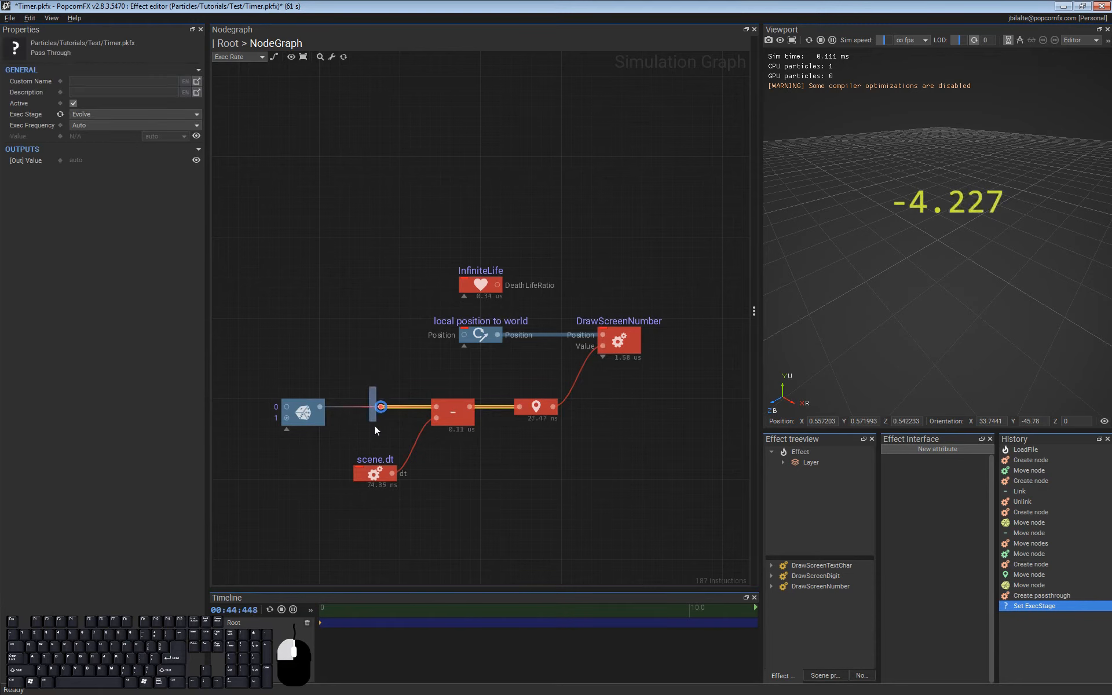
{"action": "left_click", "coordinate": [380, 429]}
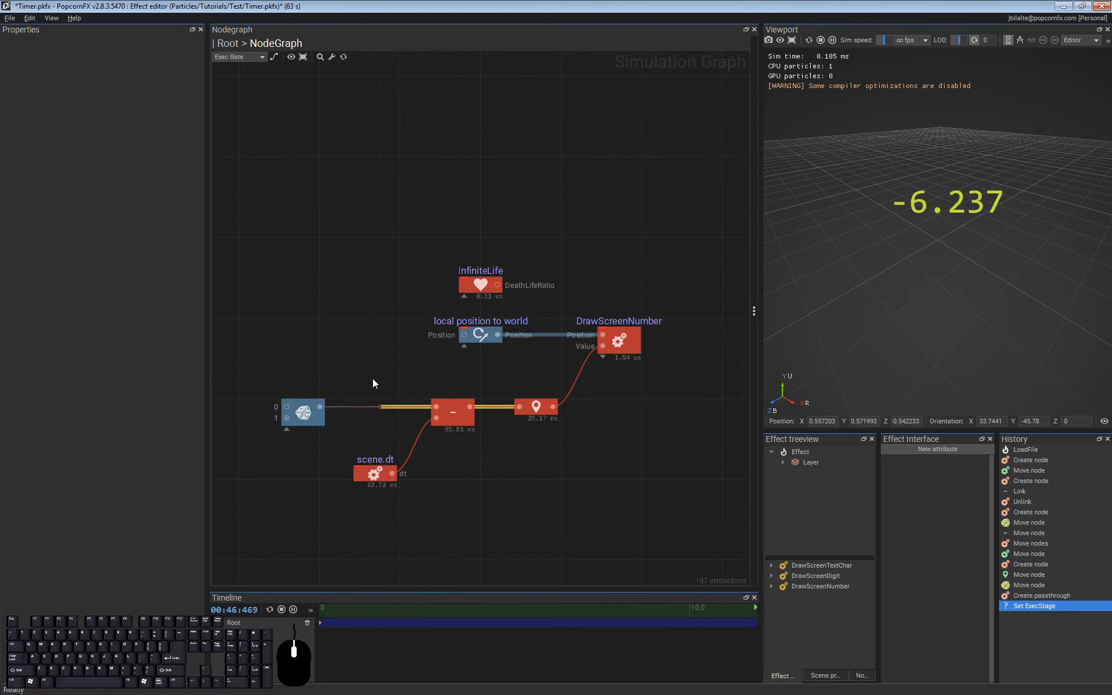
{"action": "left_click", "coordinate": [380, 406]}
{"action": "key", "text": "Delete"}
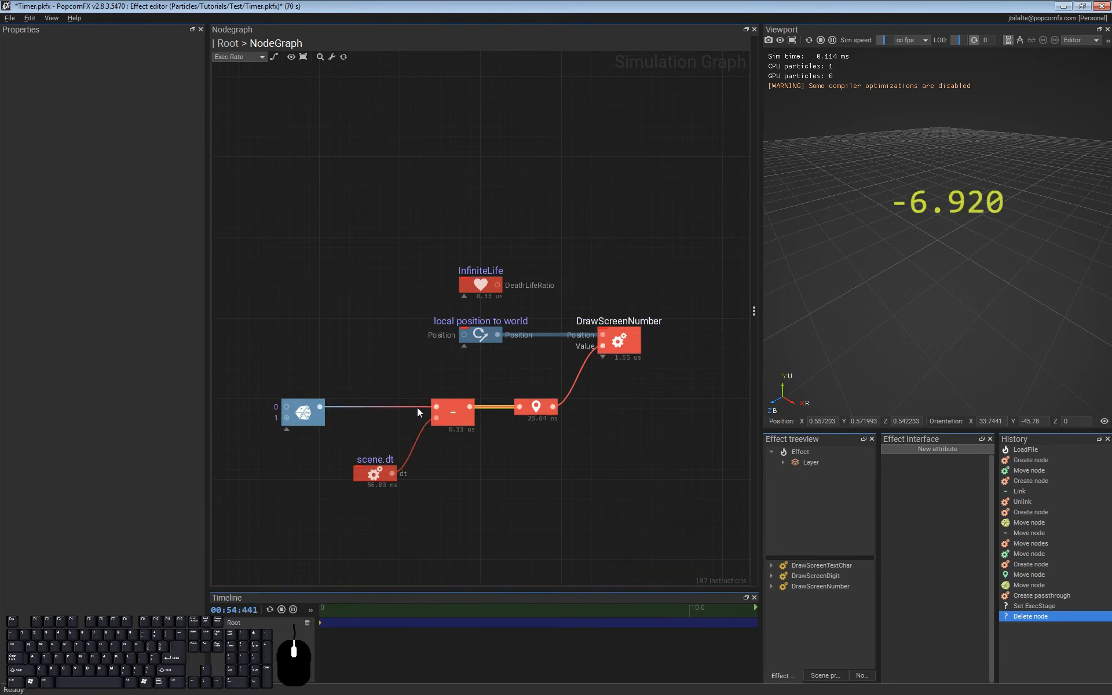
{"action": "left_click", "coordinate": [398, 412]}
{"action": "key", "text": "ctrl+z"}
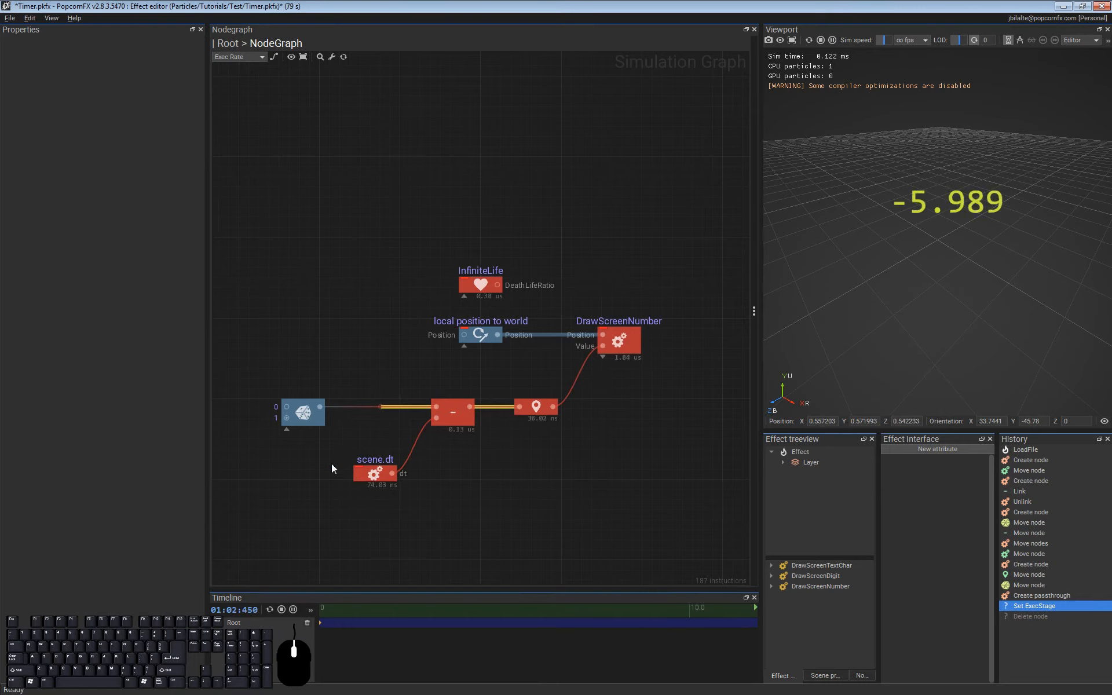
Step: Add a float constant node and link it to the pass-through in place of the random node
{"action": "left_click", "coordinate": [307, 422]}
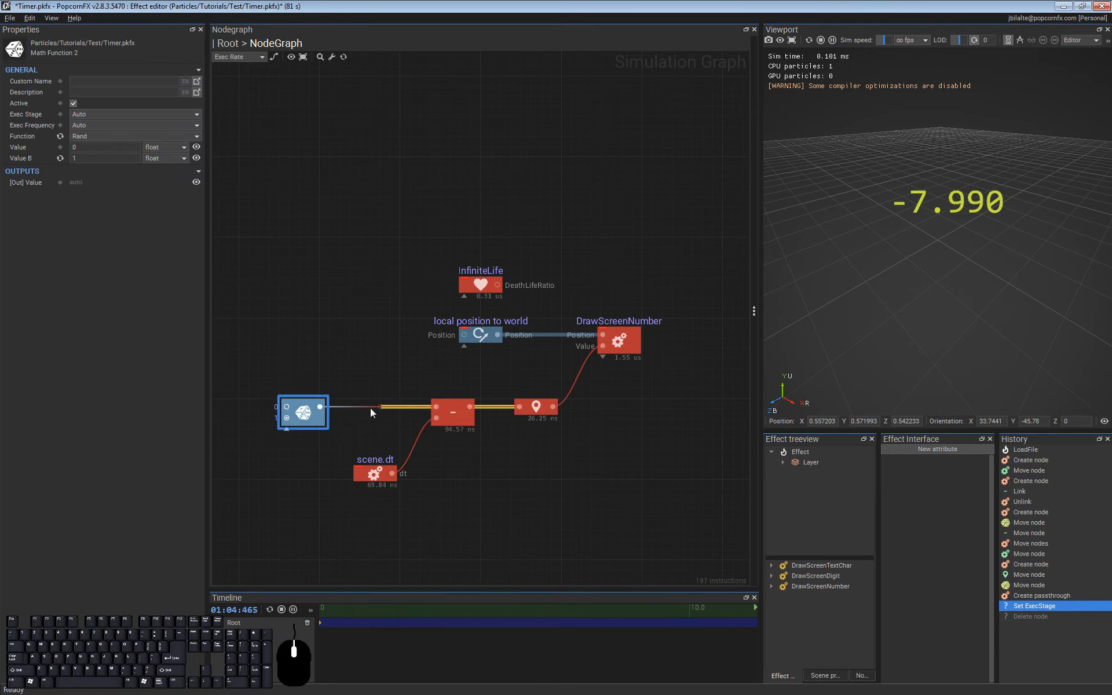
{"action": "left_click", "coordinate": [280, 358]}
{"action": "key", "text": "Tab"}
{"action": "type", "text": "flo"}
{"action": "key", "text": "Return"}
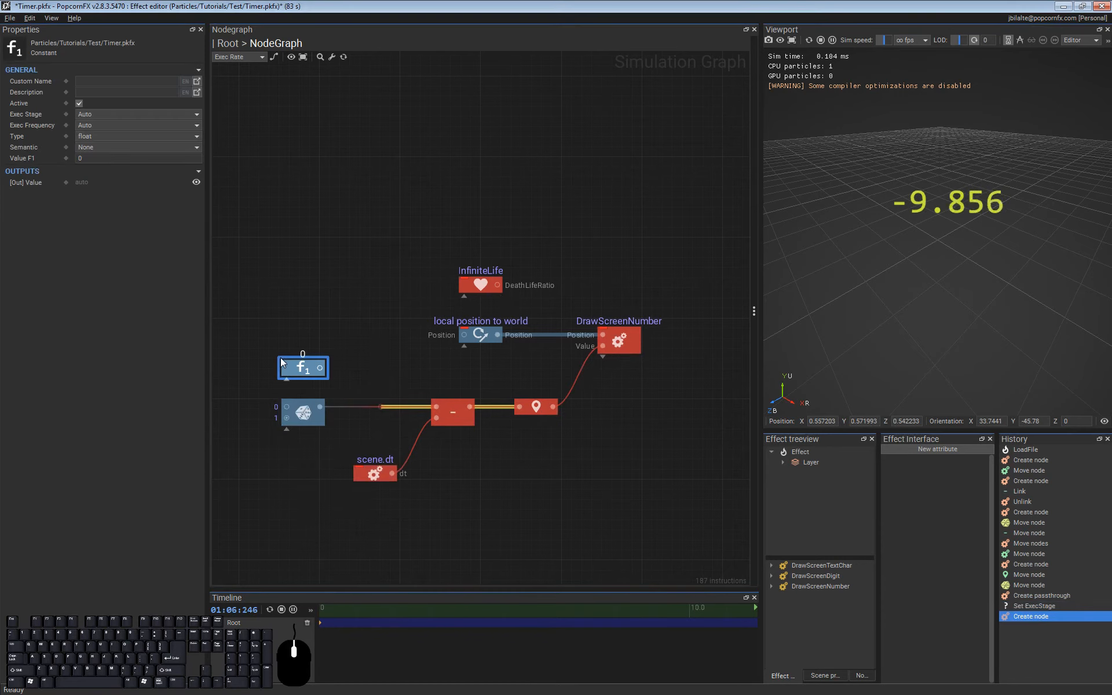
{"action": "left_click", "coordinate": [360, 367]}
{"action": "left_click_drag", "start_coordinate": [320, 369], "coordinate": [380, 406]}
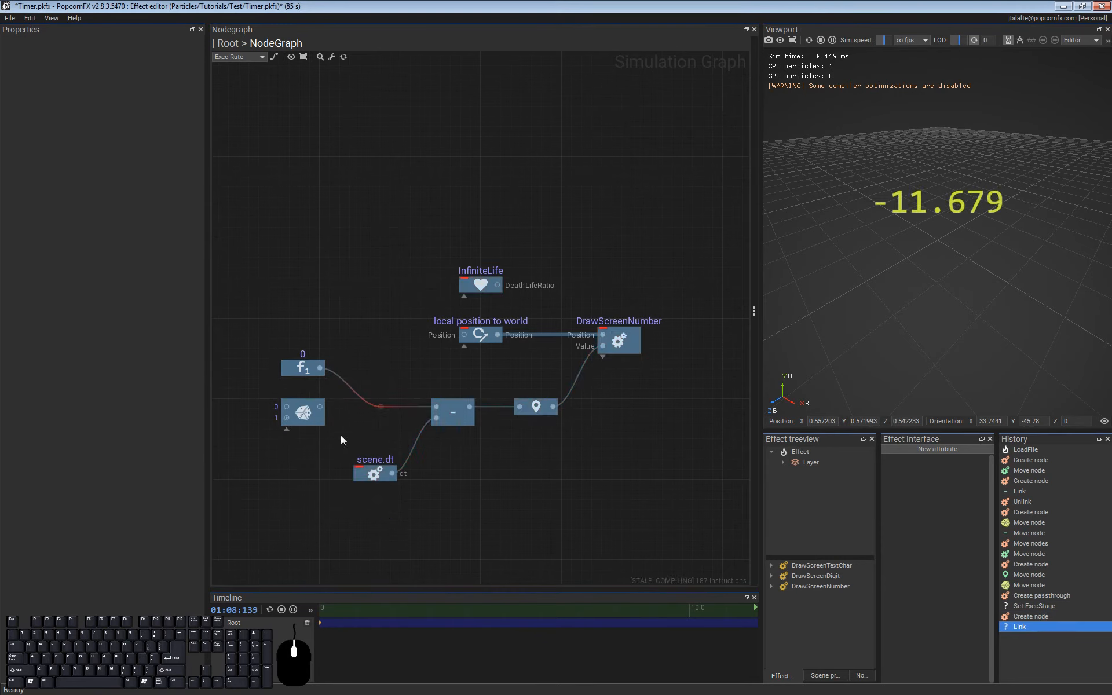
Step: Move the disconnected random node out of the way, and line the float constant up with the pass-through
{"action": "left_click_drag", "start_coordinate": [304, 414], "coordinate": [272, 469]}
{"action": "left_click_drag", "start_coordinate": [294, 376], "coordinate": [295, 413]}
{"action": "left_click", "coordinate": [323, 443]}
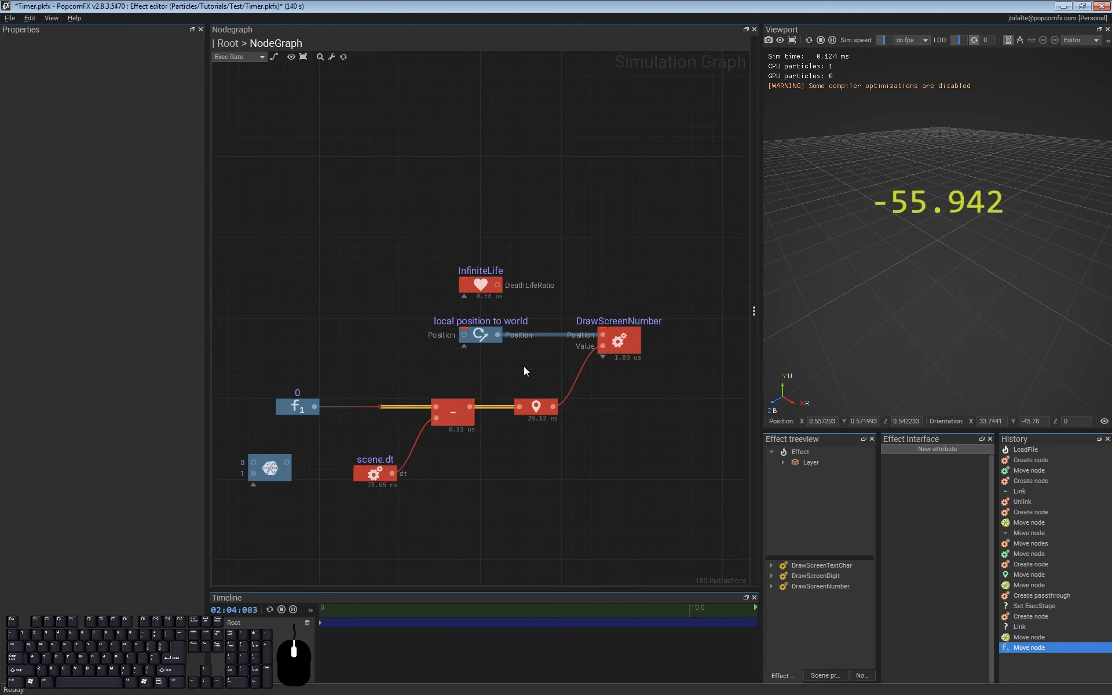
{"action": "left_click_drag", "start_coordinate": [355, 365], "coordinate": [544, 447]}
{"action": "left_click", "coordinate": [543, 447]}
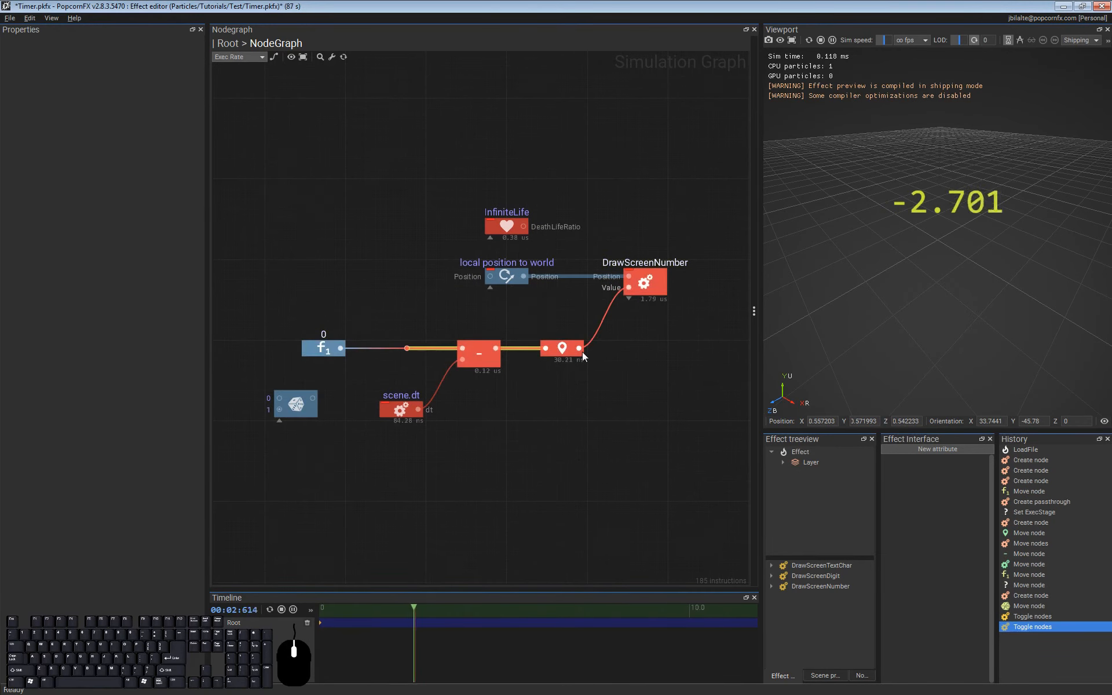
Step: Reveal the statistics beside the simulation graph and view the layer's per-particle Storage listing
{"action": "left_click_drag", "start_coordinate": [754, 311], "coordinate": [410, 311]}
{"action": "left_click", "coordinate": [677, 578]}
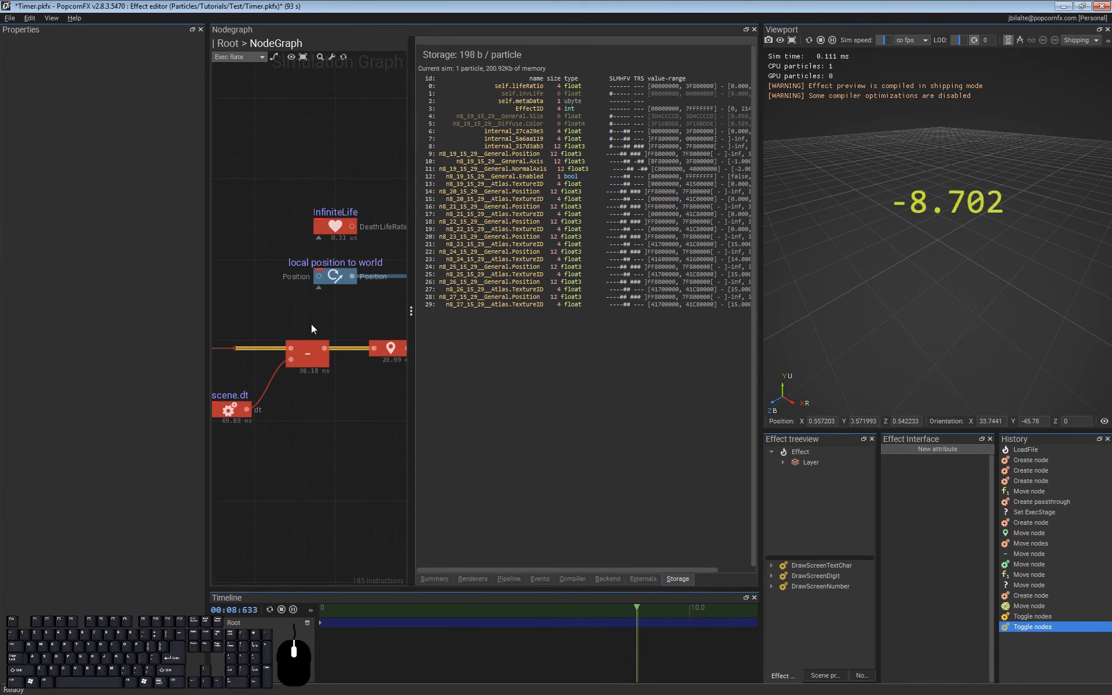
{"action": "middle_click_drag", "start_coordinate": [344, 308], "coordinate": [300, 302]}
{"action": "left_click_drag", "start_coordinate": [409, 301], "coordinate": [490, 300]}
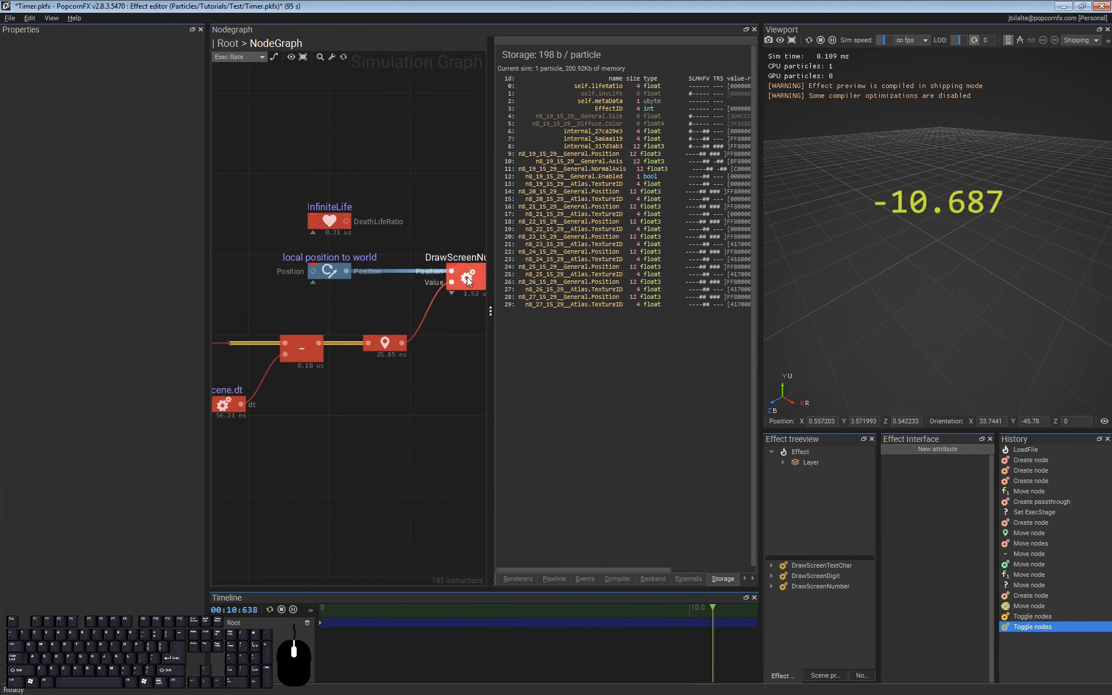
Step: Disable DrawScreenNumber to inspect the particle storage without it, and enable it again
{"action": "left_click", "coordinate": [457, 282]}
{"action": "middle_click_drag", "start_coordinate": [437, 333], "coordinate": [400, 348]}
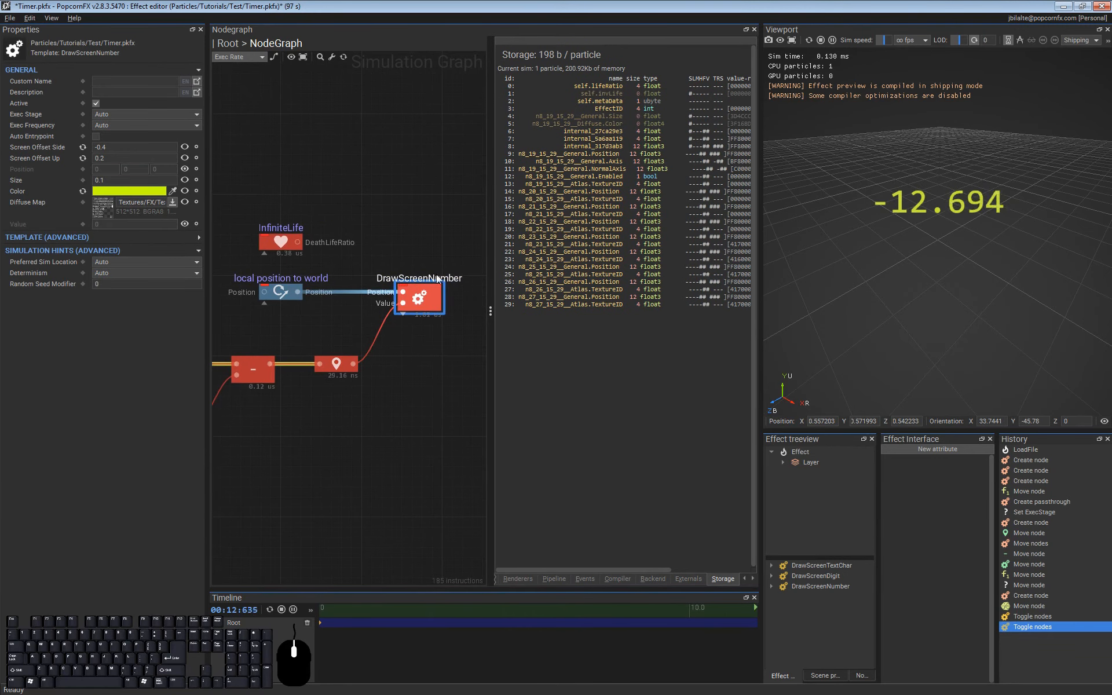
{"action": "middle_click", "coordinate": [434, 296], "text": "ctrl"}
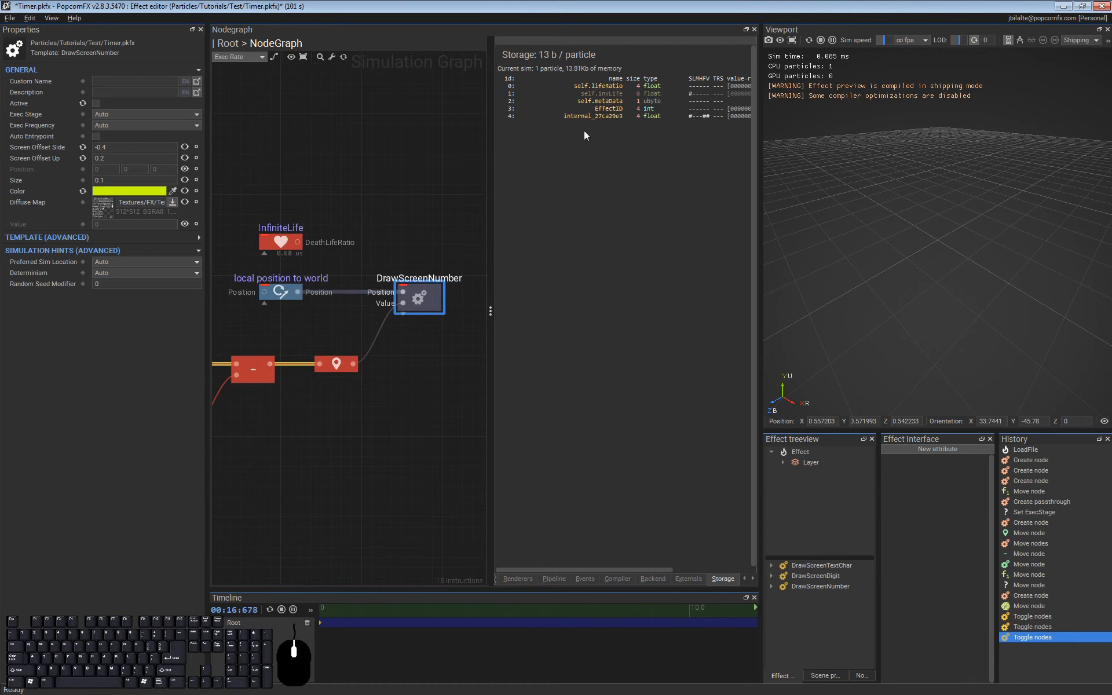
{"action": "middle_click", "coordinate": [436, 297], "text": "ctrl"}
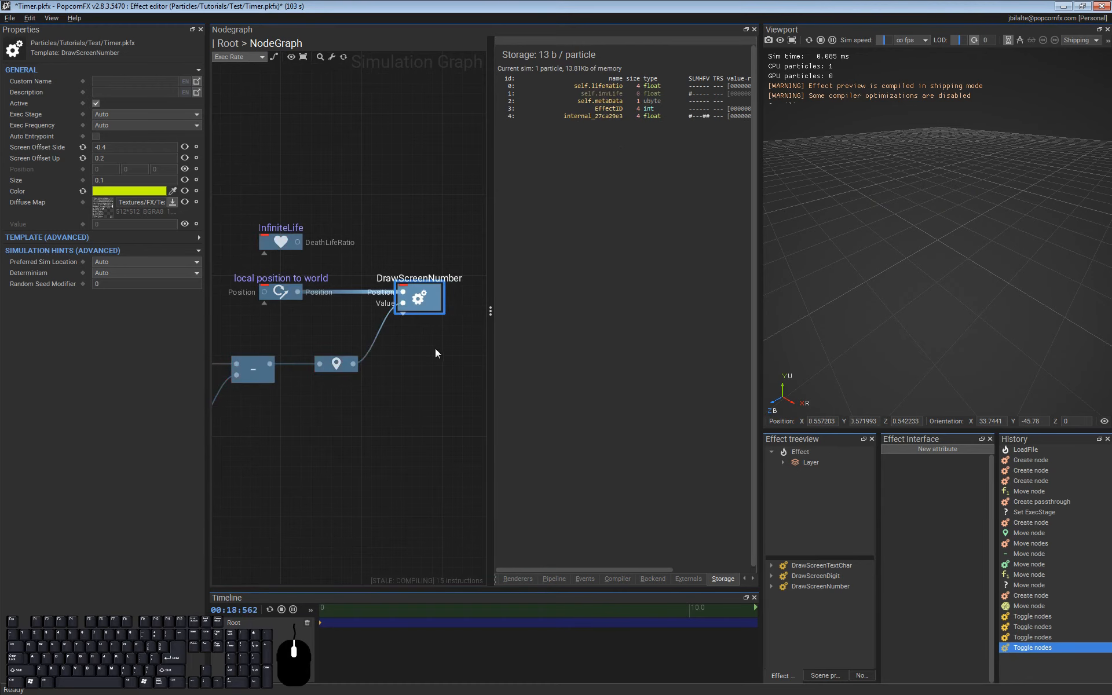
{"action": "left_click", "coordinate": [436, 349]}
Step: Open the TestFountain effect from the Test folder and enter its layer's simulation graph
{"action": "key", "text": "alt+Tab"}
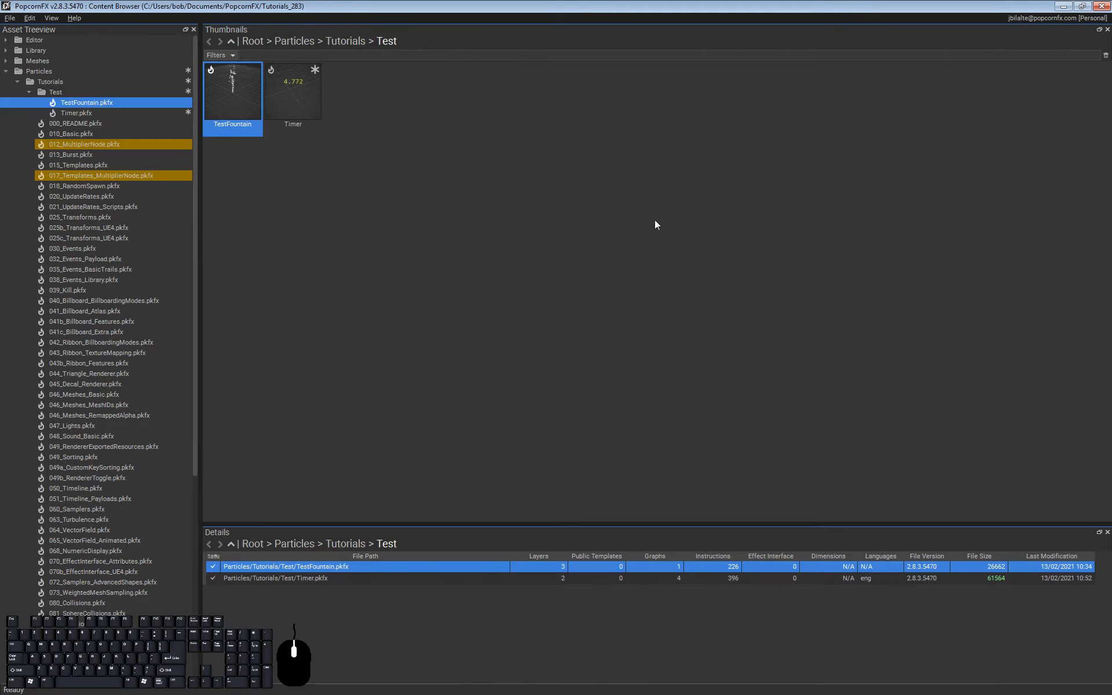
{"action": "double_click", "coordinate": [249, 89]}
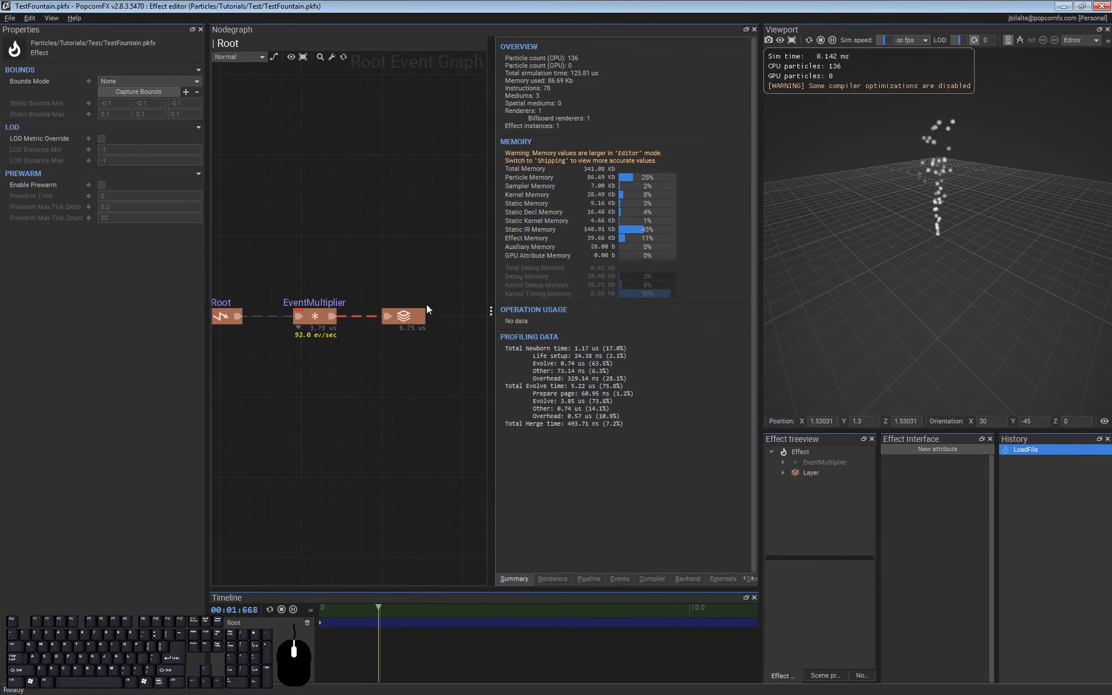
{"action": "double_click", "coordinate": [414, 318]}
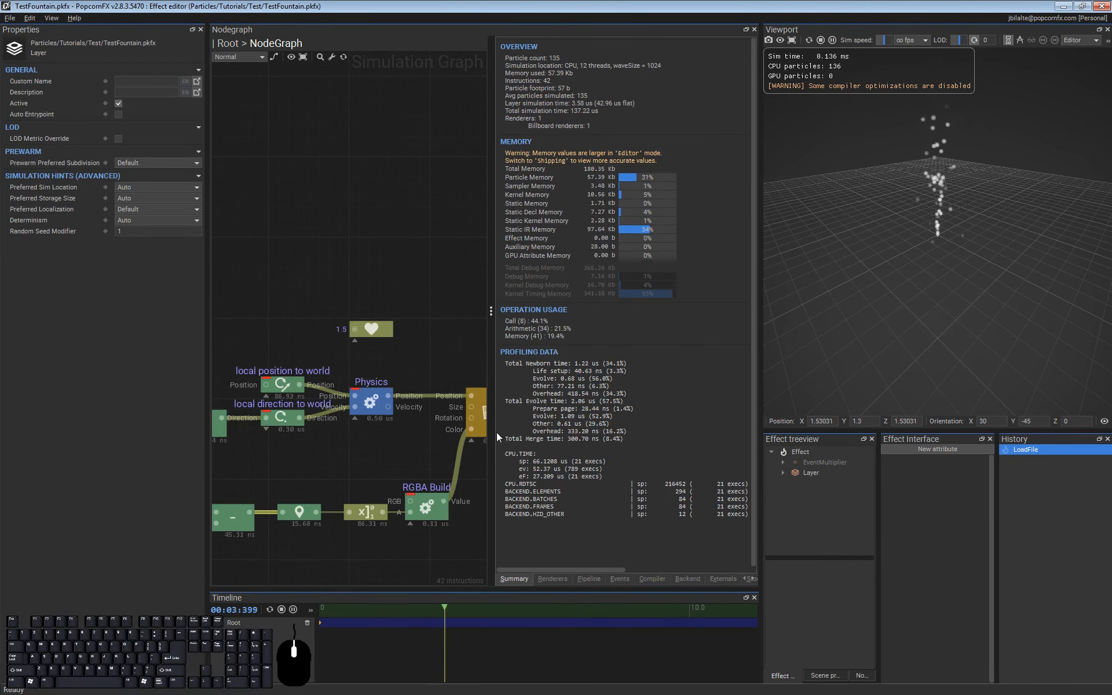
Step: View the fountain layer's per-particle Storage listing and return to the Timer effect's simulation graph
{"action": "left_click_drag", "start_coordinate": [496, 432], "coordinate": [384, 428]}
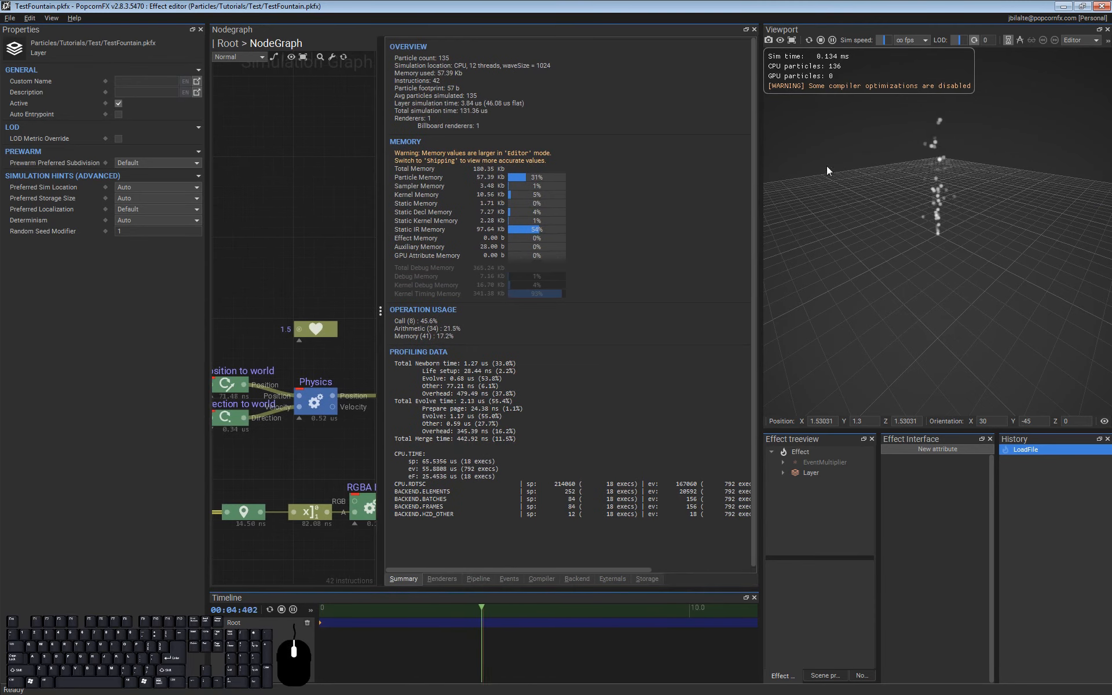
{"action": "left_click", "coordinate": [646, 579]}
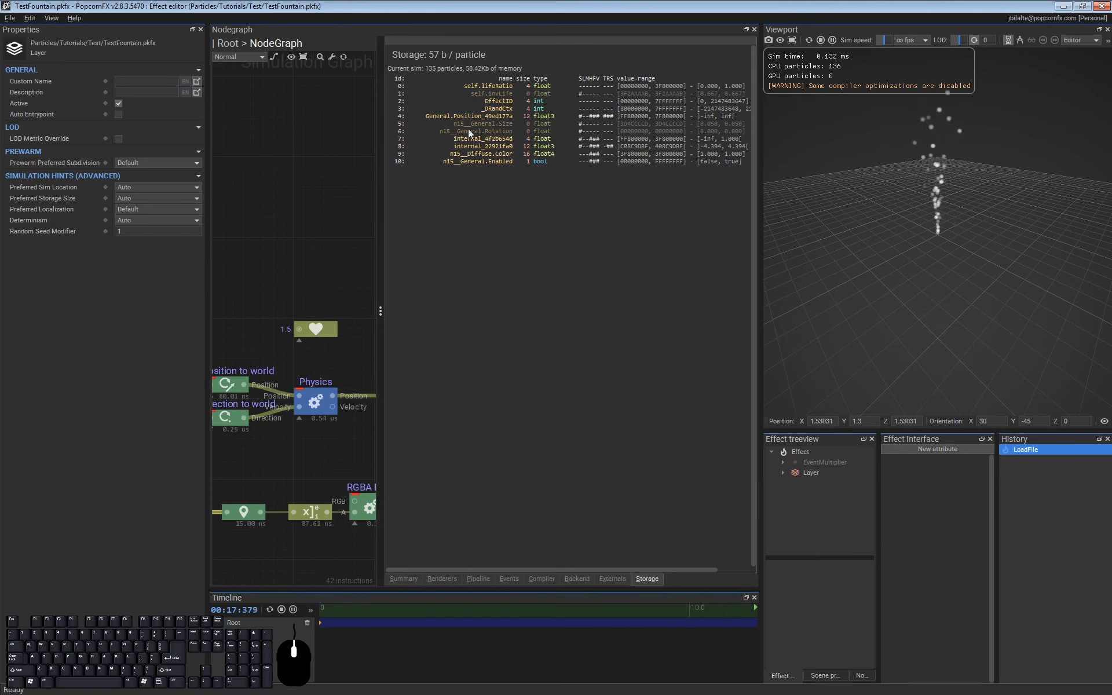
{"action": "left_click_drag", "start_coordinate": [381, 235], "coordinate": [731, 236]}
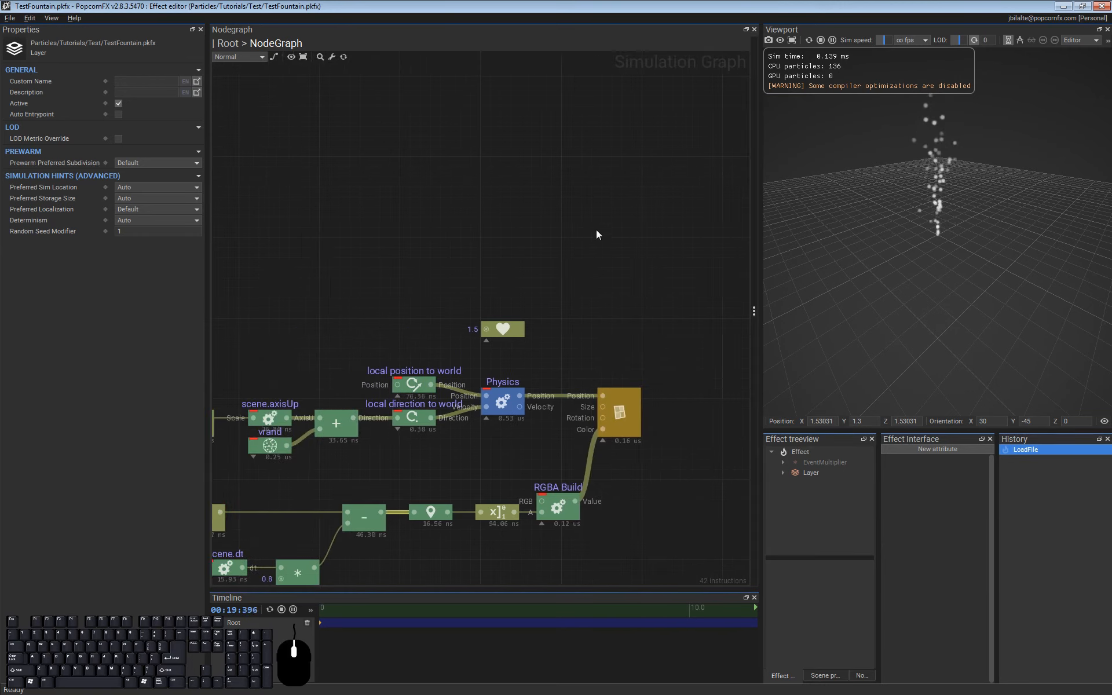
{"action": "left_click", "coordinate": [596, 236]}
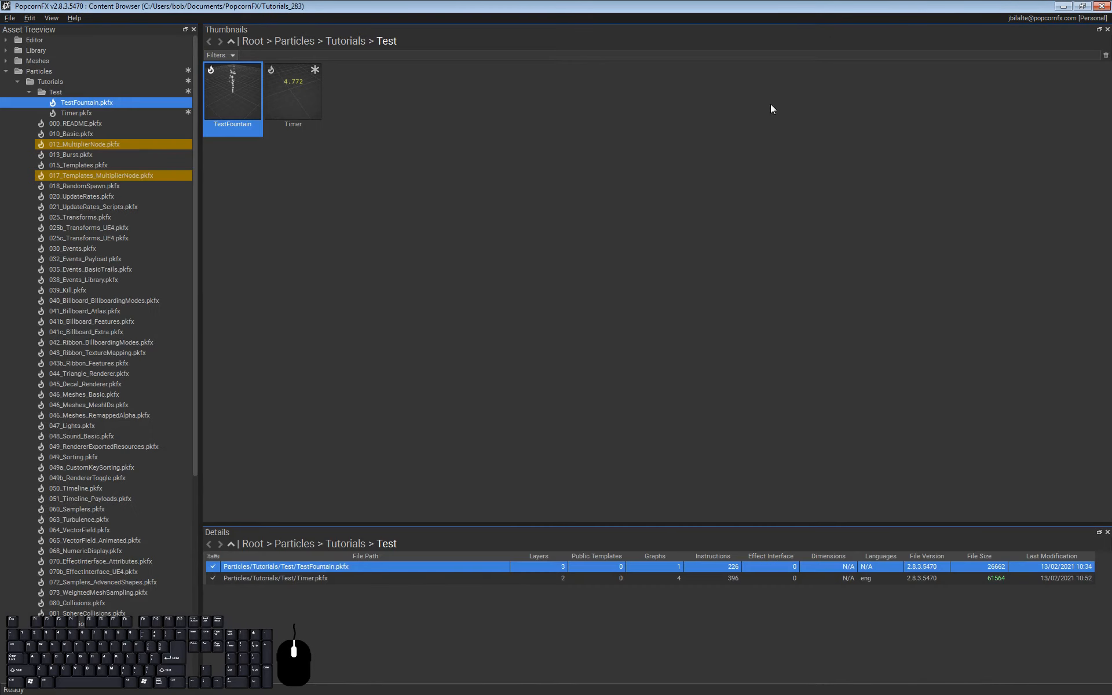
{"action": "left_click", "coordinate": [1101, 6]}
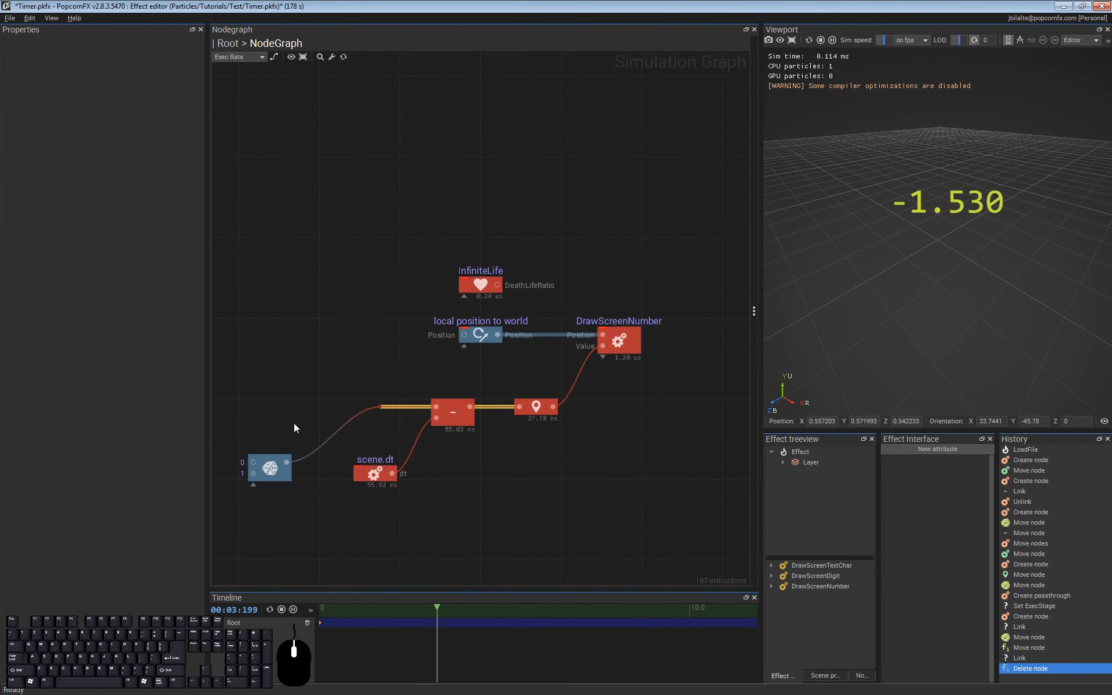
Step: Line the random node up with the subtract node's first input and delete the pass-through between them
{"action": "left_click_drag", "start_coordinate": [272, 467], "coordinate": [305, 411]}
{"action": "left_click", "coordinate": [367, 384]}
{"action": "left_click", "coordinate": [379, 406]}
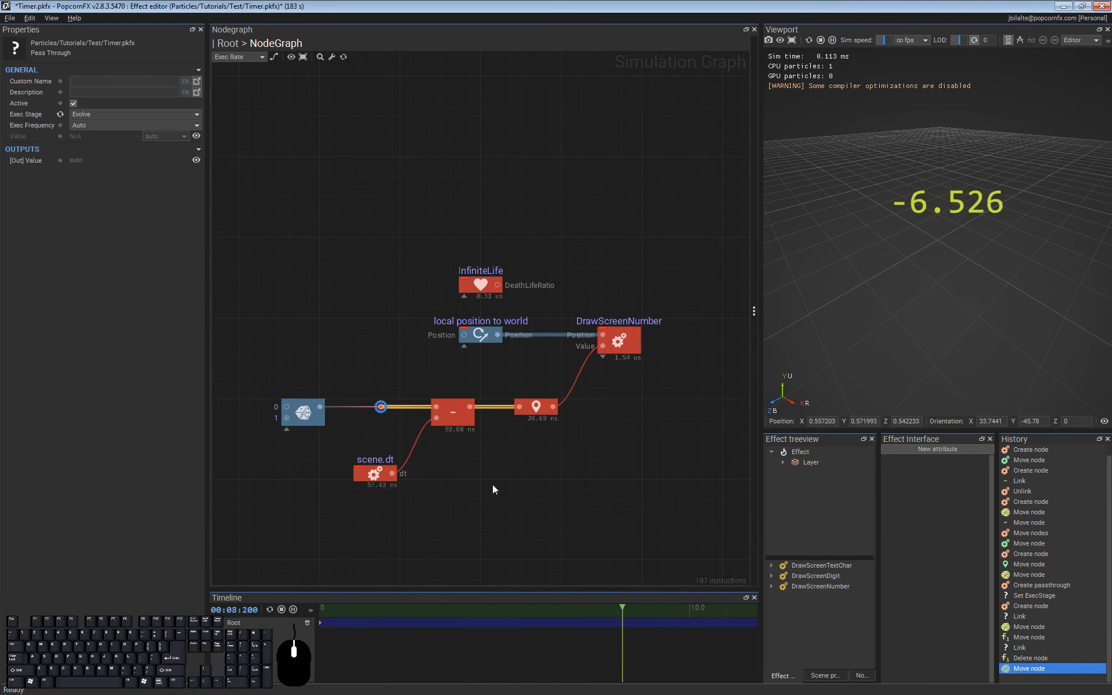
{"action": "key", "text": "Delete"}
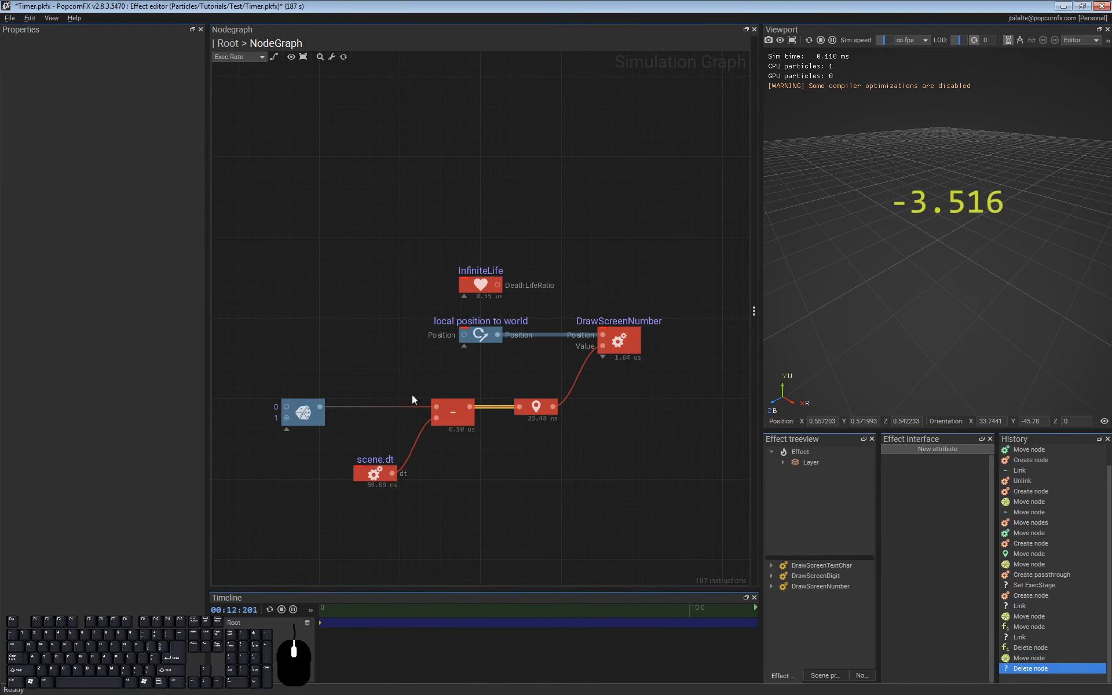
Step: Insert a DiscretizationPoint between the random node and the subtract node, and shift the subtract node slightly away from it
{"action": "right_click", "coordinate": [367, 408]}
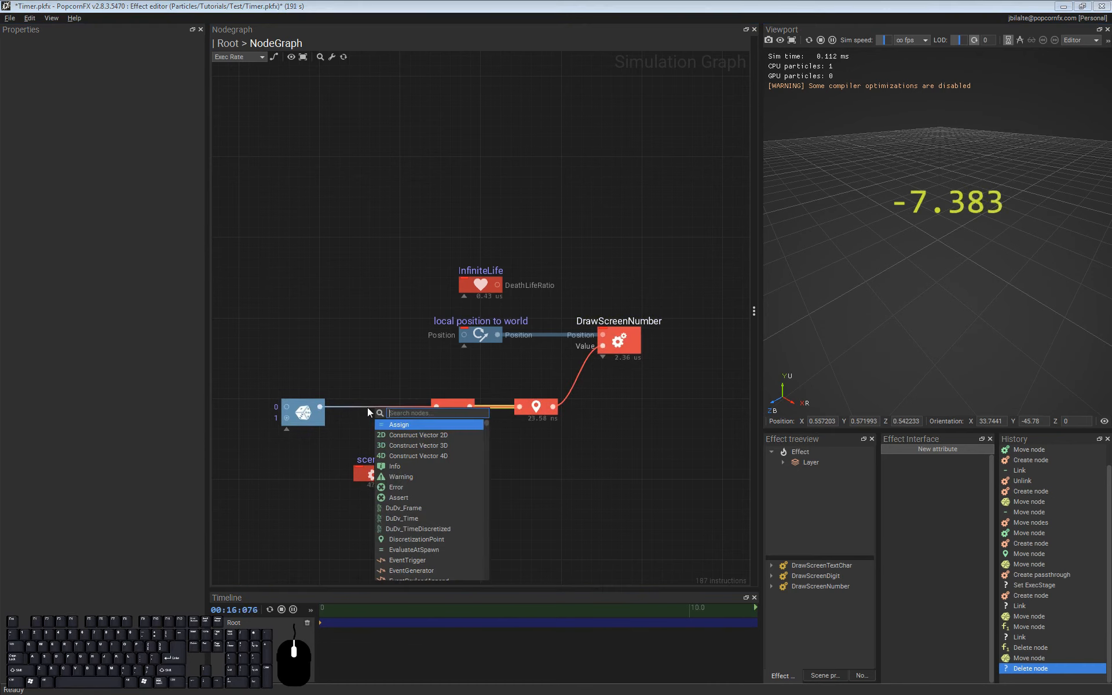
{"action": "type", "text": "scr"}
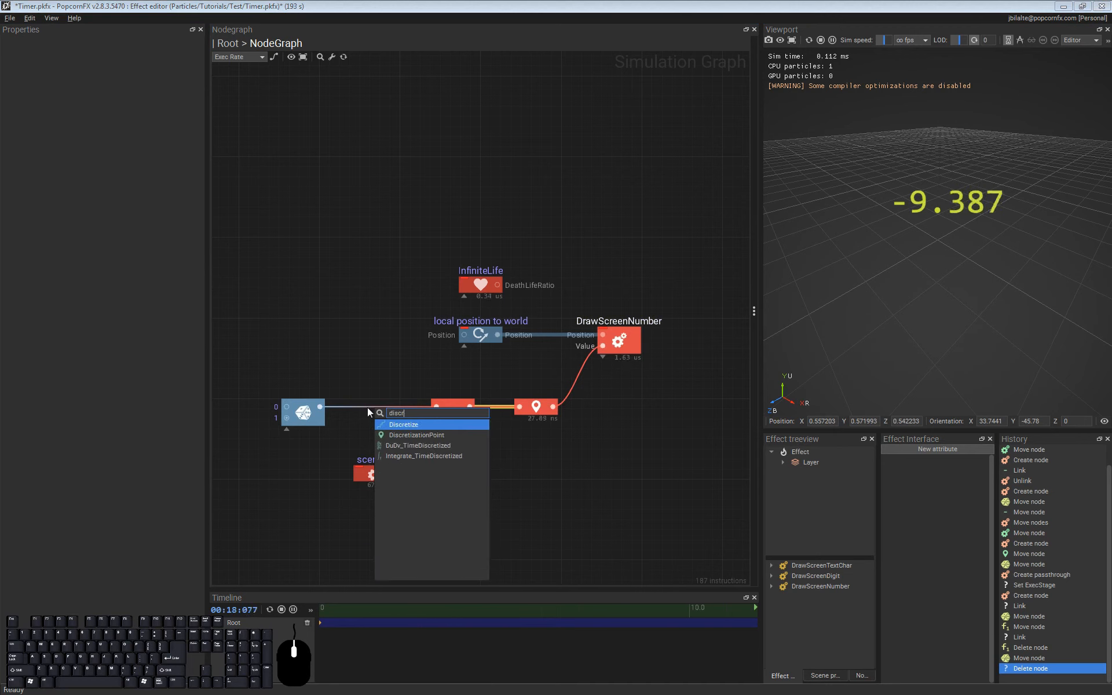
{"action": "key", "text": "Down"}
{"action": "key", "text": "Return"}
{"action": "left_click", "coordinate": [421, 452]}
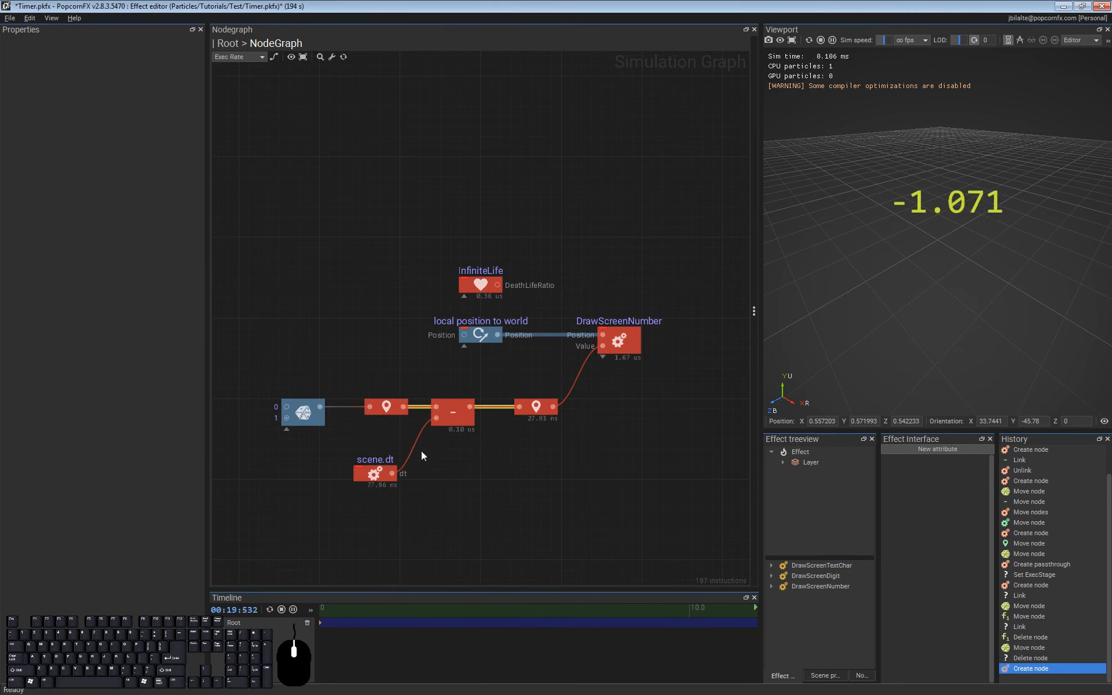
{"action": "left_click_drag", "start_coordinate": [455, 414], "coordinate": [466, 415]}
{"action": "left_click", "coordinate": [384, 408]}
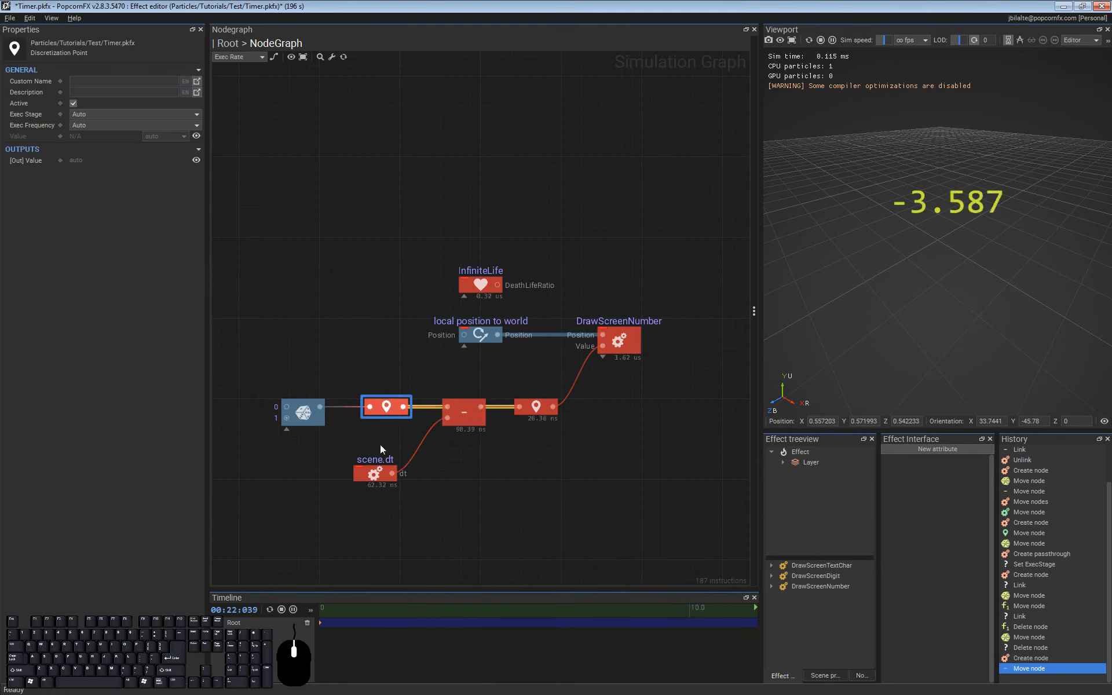
{"action": "left_click", "coordinate": [380, 448]}
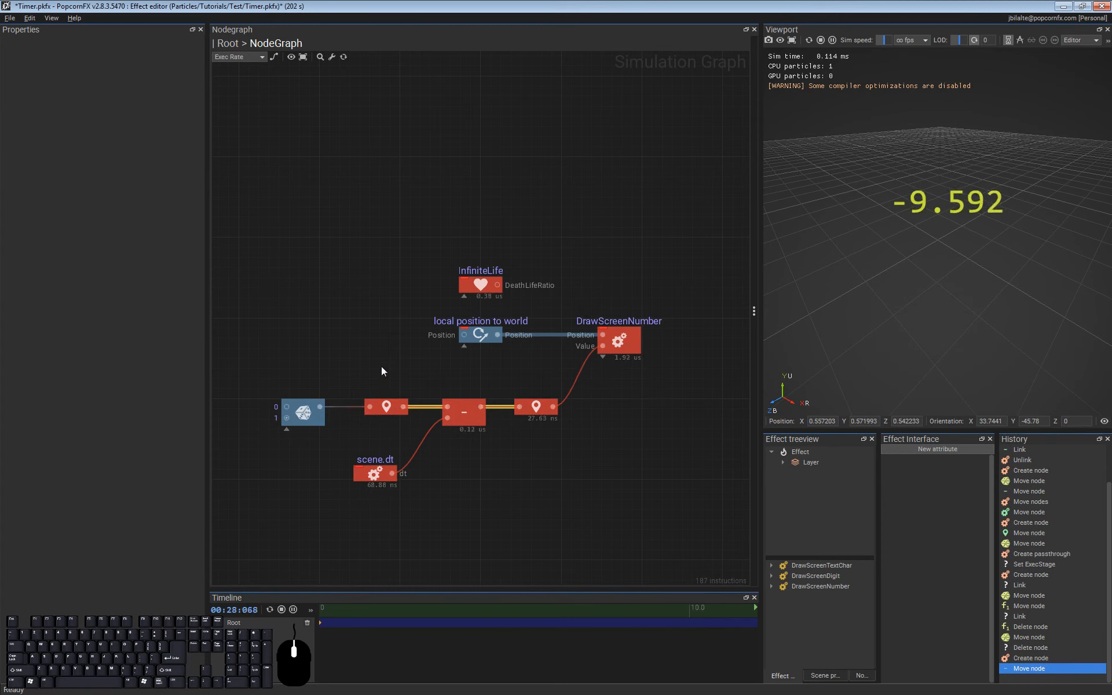
Step: Move the discretization point that follows the subtract node slightly further away to even out the spacing
{"action": "left_click", "coordinate": [400, 405]}
{"action": "left_click", "coordinate": [533, 405]}
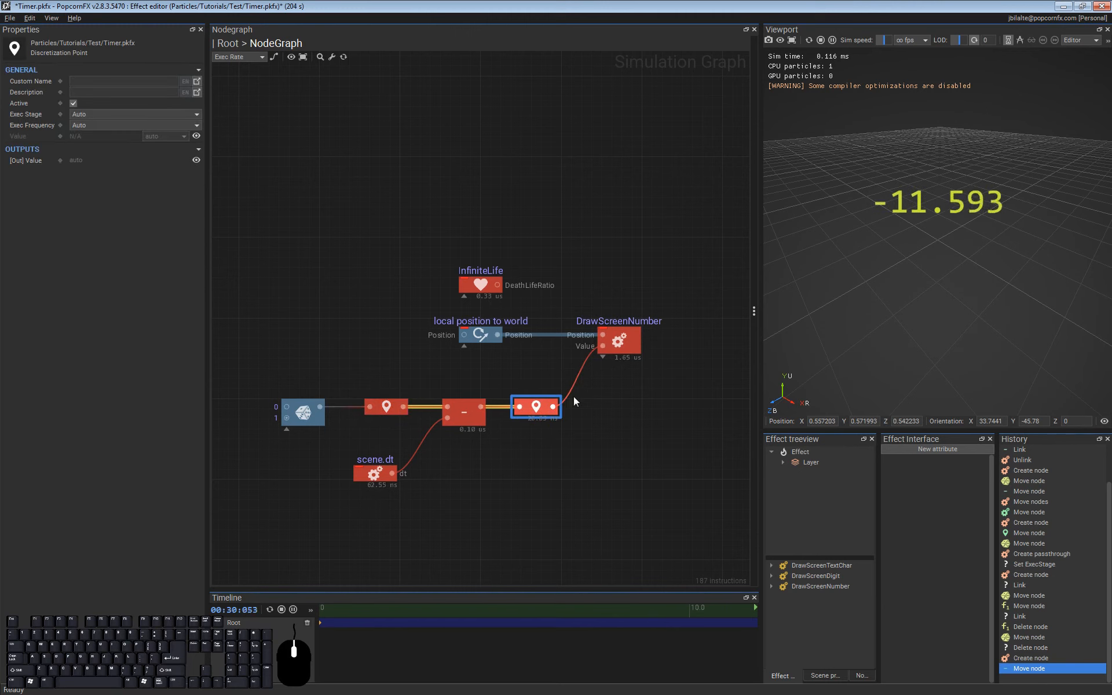
{"action": "left_click_drag", "start_coordinate": [524, 409], "coordinate": [535, 409]}
{"action": "left_click", "coordinate": [546, 454]}
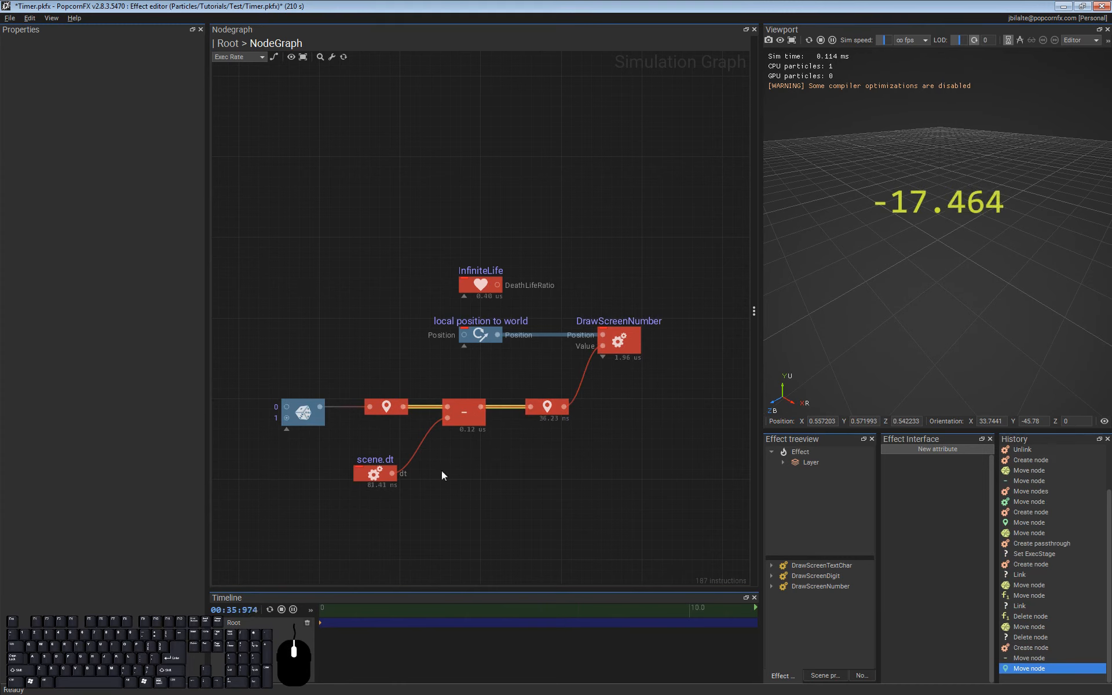
Step: Add a Physics node in the empty area above InfiniteLife
{"action": "right_click", "coordinate": [548, 176]}
{"action": "type", "text": "phy"}
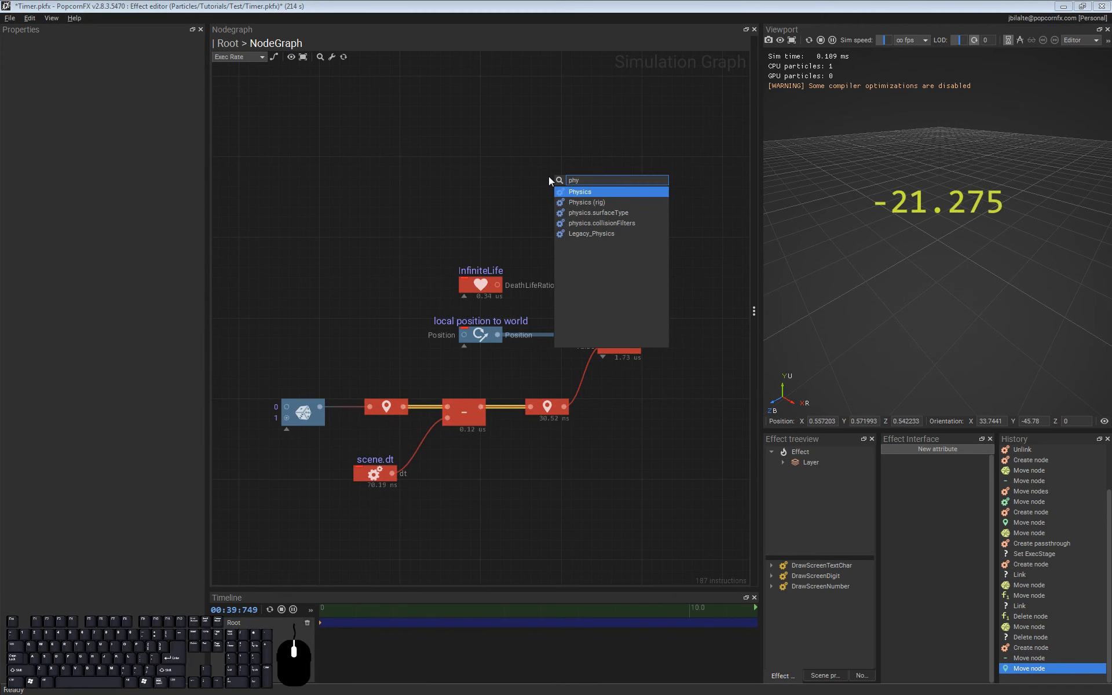
{"action": "key", "text": "Return"}
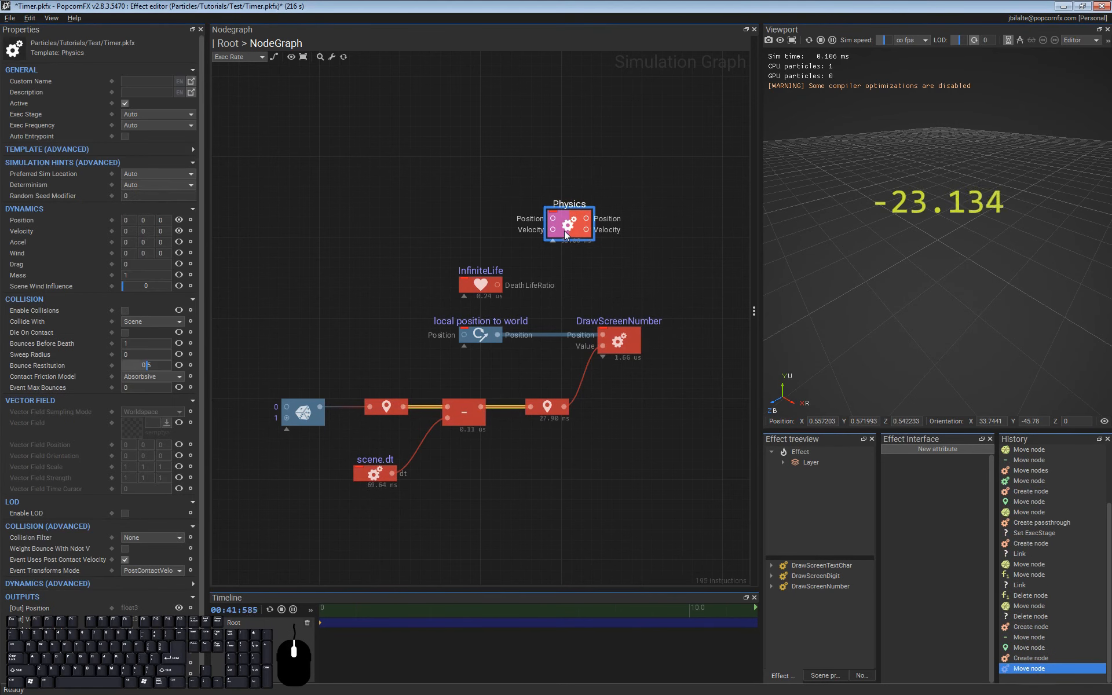
Step: Look inside the Physics template at its discretization points, and return to the layer's graph
{"action": "double_click", "coordinate": [570, 228]}
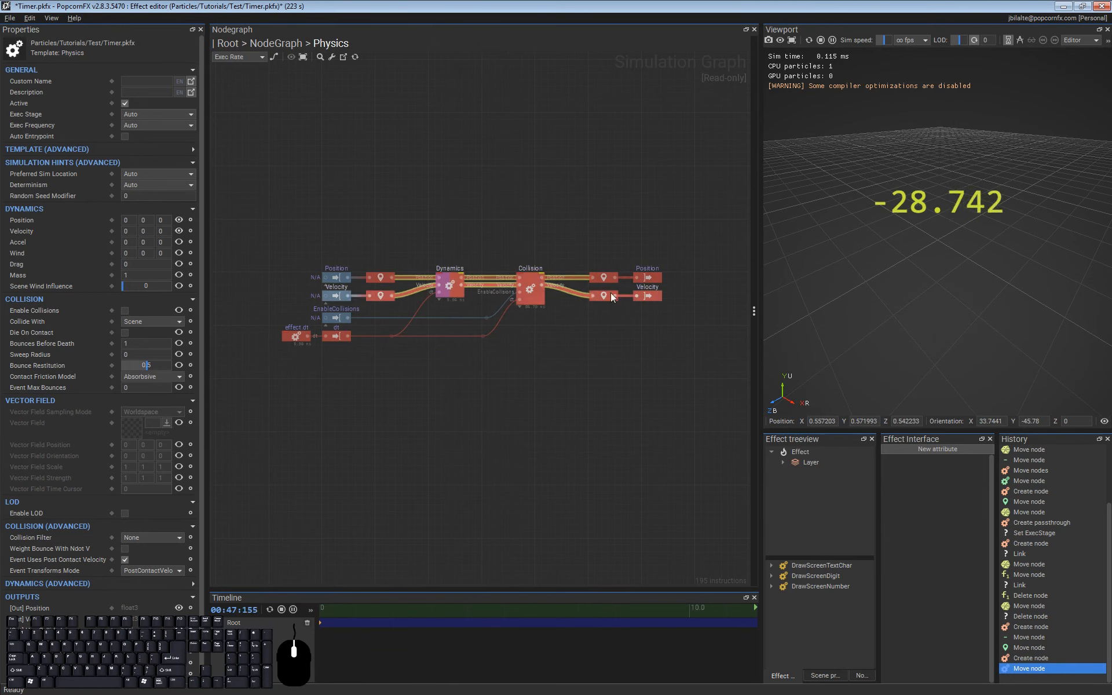
{"action": "left_click", "coordinate": [601, 410]}
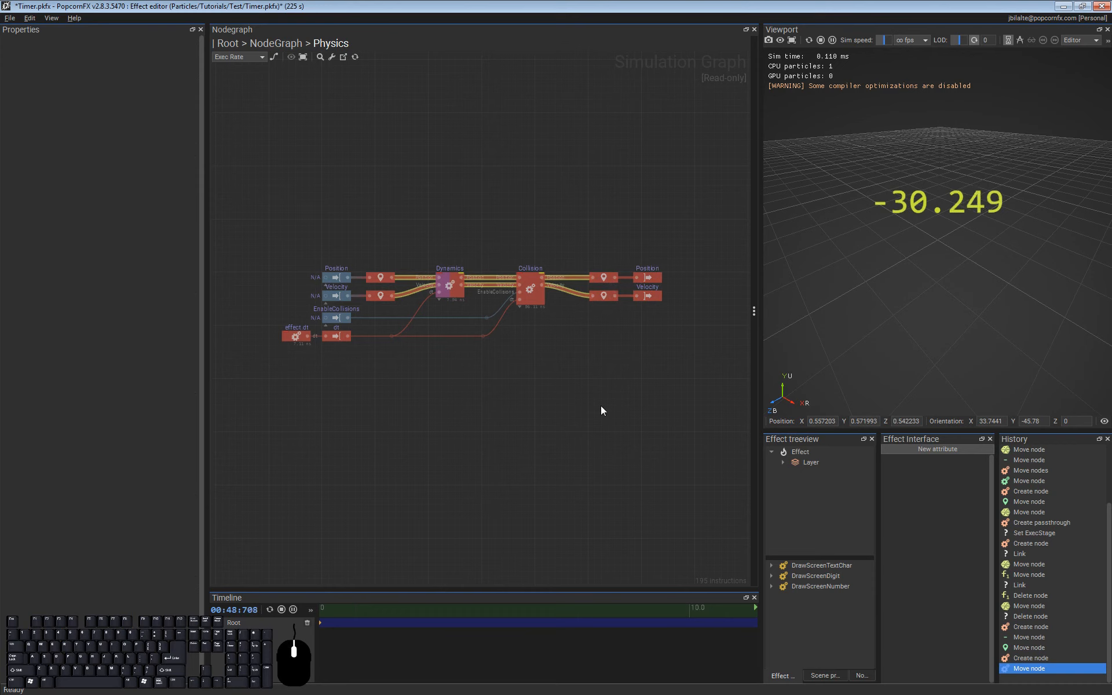
{"action": "double_click", "coordinate": [571, 328]}
{"action": "left_click", "coordinate": [600, 481]}
{"action": "left_click_drag", "start_coordinate": [547, 376], "coordinate": [556, 427]}
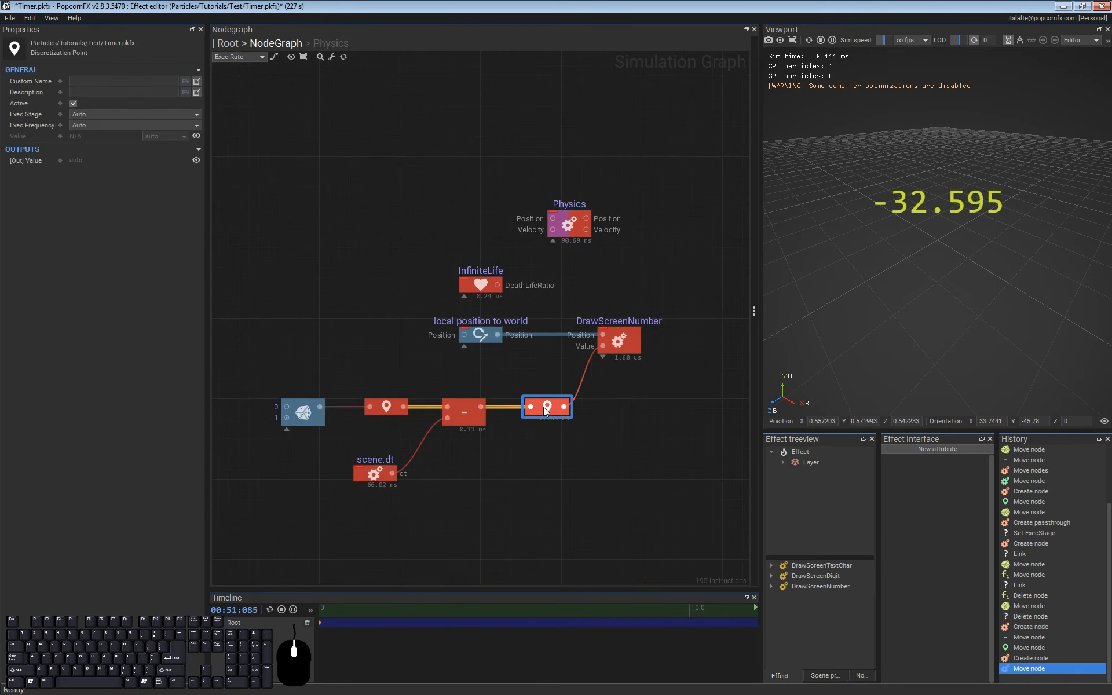
{"action": "left_click", "coordinate": [575, 450]}
Step: Insert another DiscretizationPoint between the last one and DrawScreenNumber, and line it up with the node chain
{"action": "key", "text": "ctrl+space"}
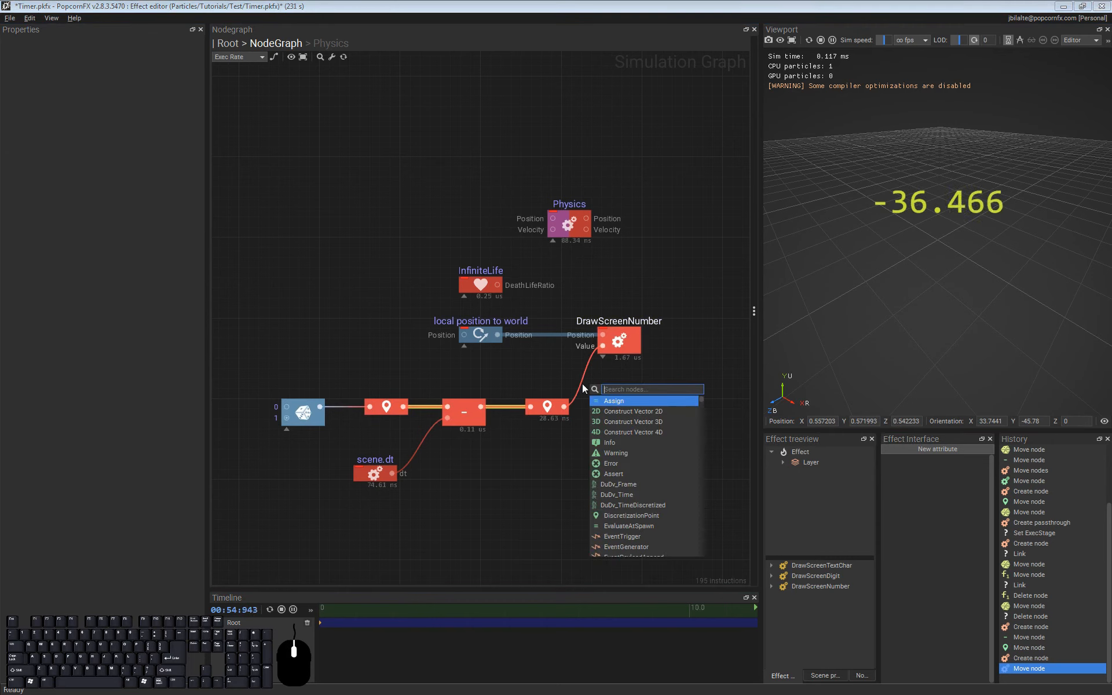
{"action": "type", "text": "disc"}
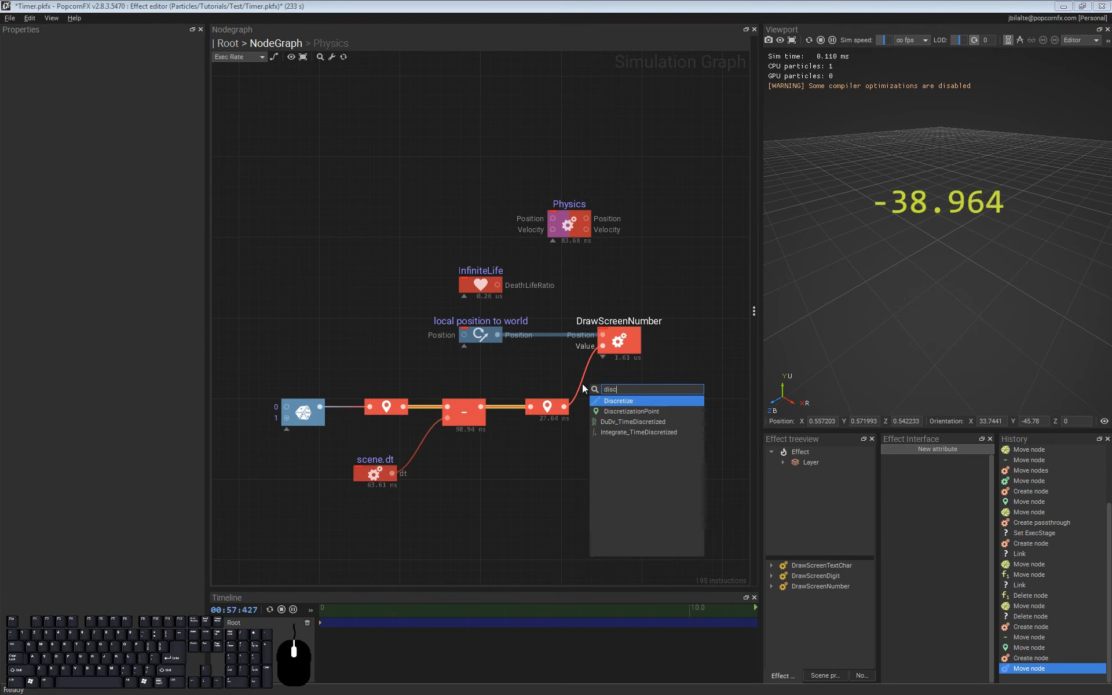
{"action": "key", "text": "Down"}
{"action": "key", "text": "Return"}
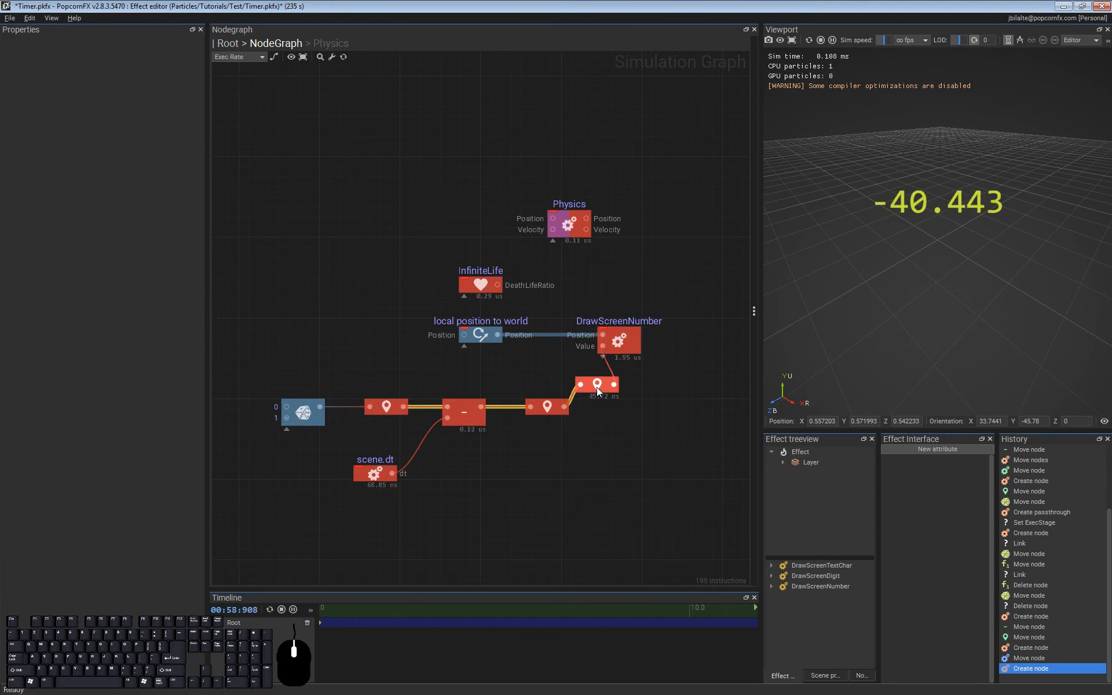
{"action": "left_click_drag", "start_coordinate": [597, 387], "coordinate": [644, 453]}
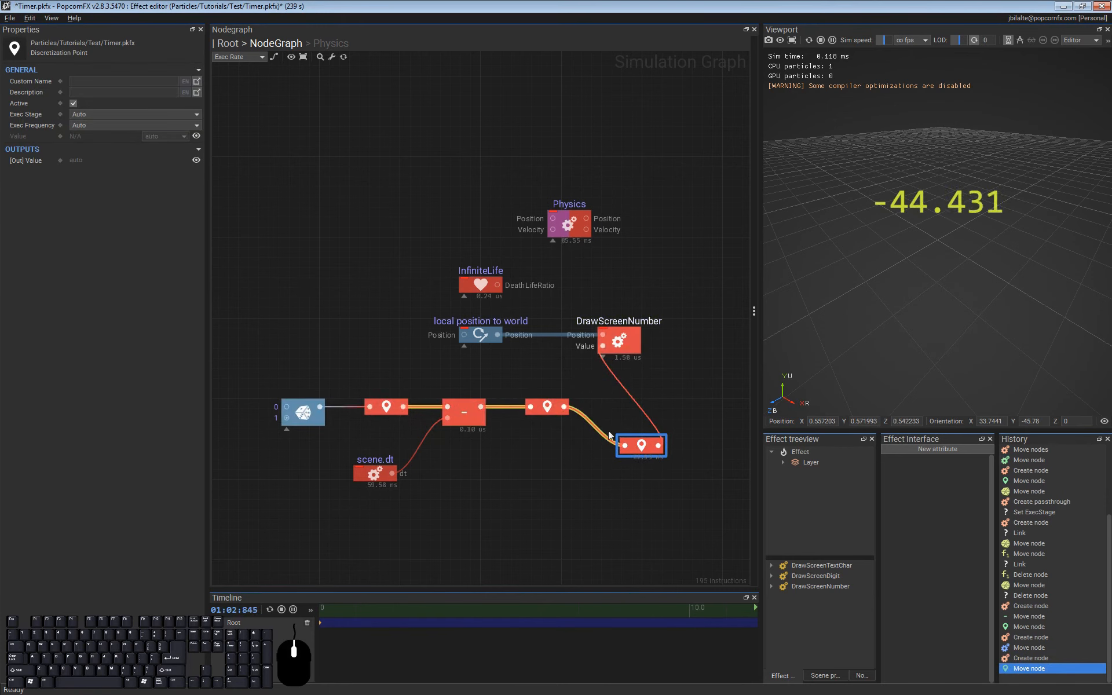
{"action": "left_click_drag", "start_coordinate": [646, 445], "coordinate": [652, 406]}
{"action": "left_click", "coordinate": [653, 428]}
{"action": "left_click", "coordinate": [550, 409]}
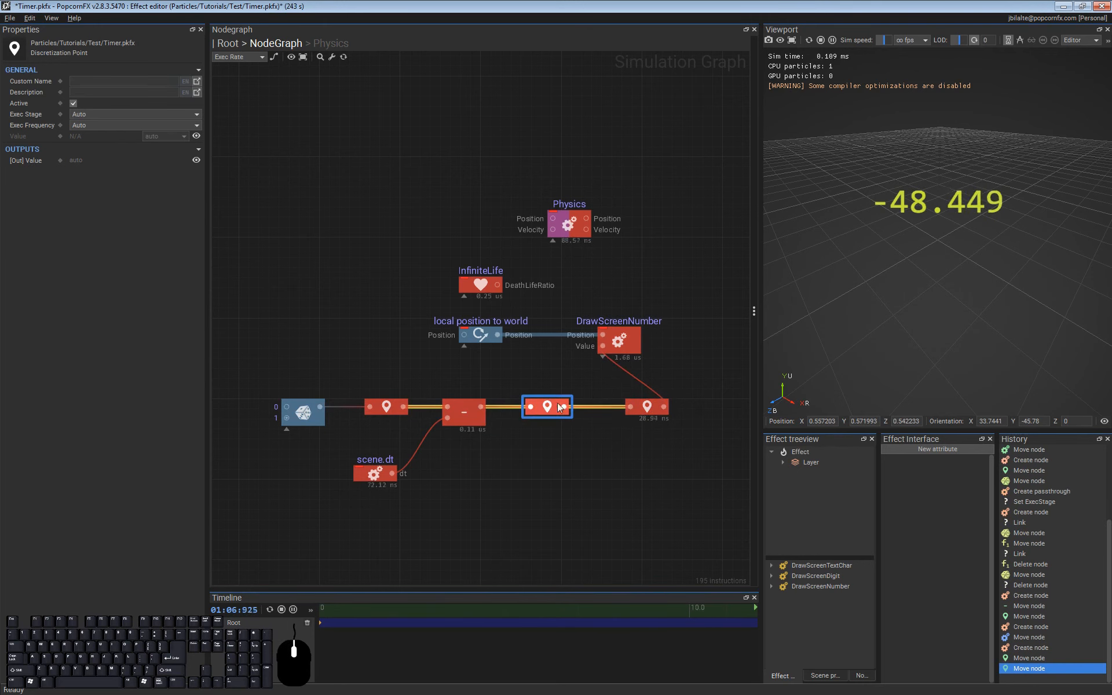
{"action": "scroll", "coordinate": [551, 409], "scroll_direction": "up", "scroll_amount": 5}
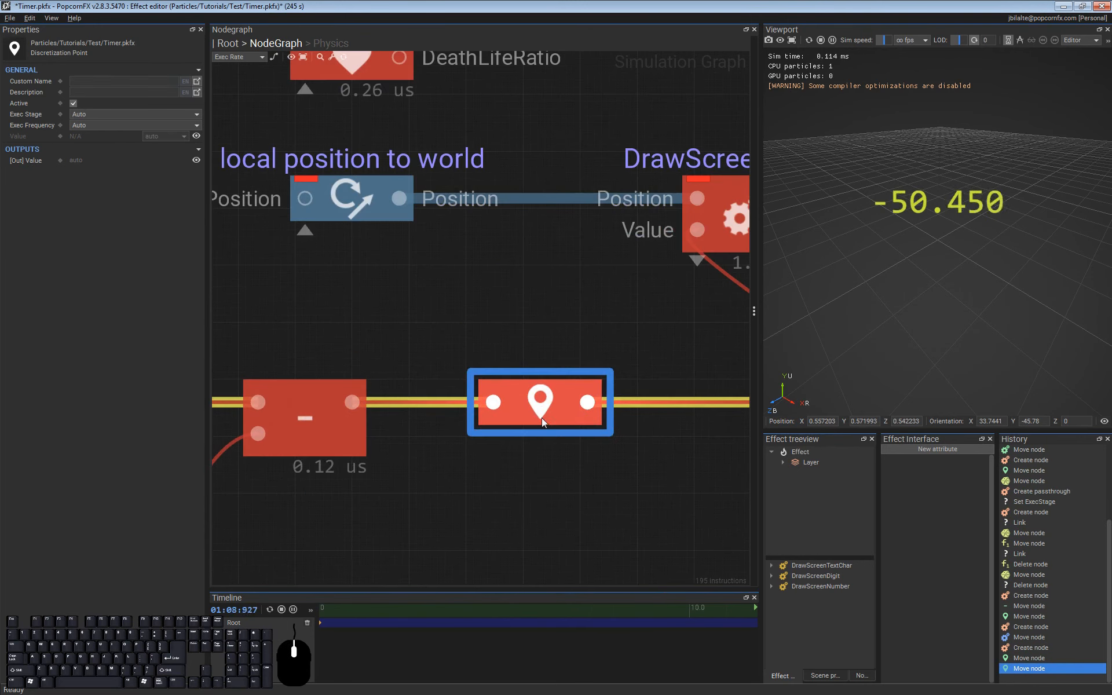
{"action": "scroll", "coordinate": [550, 411], "scroll_direction": "down", "scroll_amount": 6}
{"action": "left_click", "coordinate": [401, 407]}
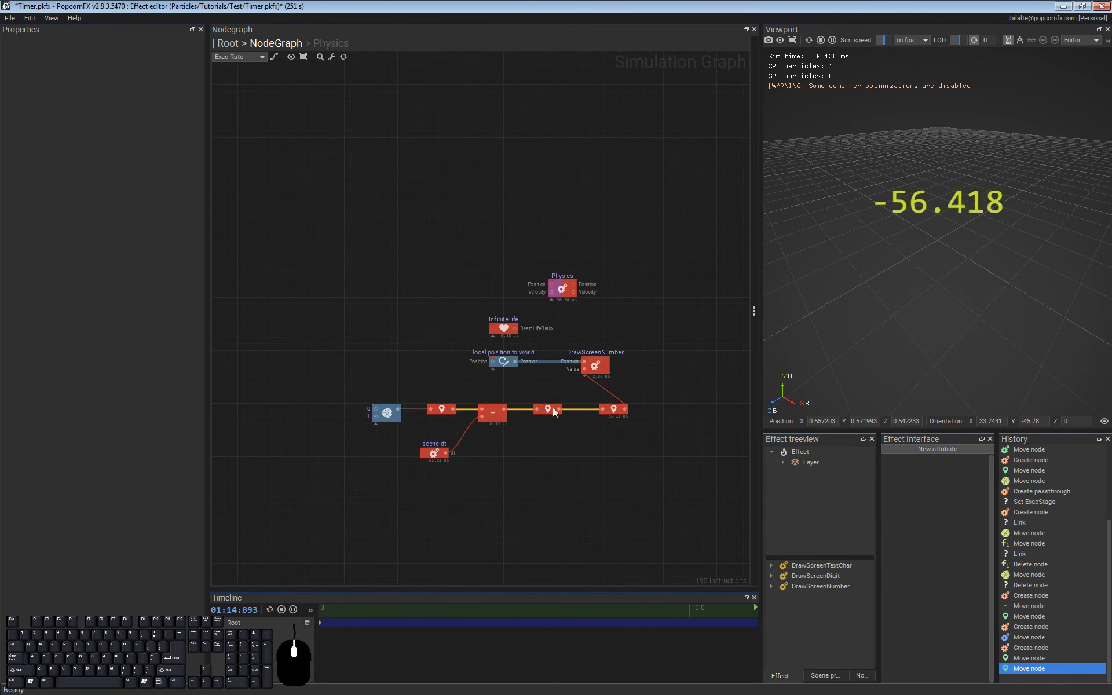
Step: Delete the first of the two consecutive discretization points after the subtract node, and move the remaining one into its place
{"action": "mouse_move", "coordinate": [556, 415]}
{"action": "left_mouse_down"}
{"action": "mouse_move", "coordinate": [562, 437]}
{"action": "mouse_move", "coordinate": [549, 410]}
{"action": "left_mouse_up"}
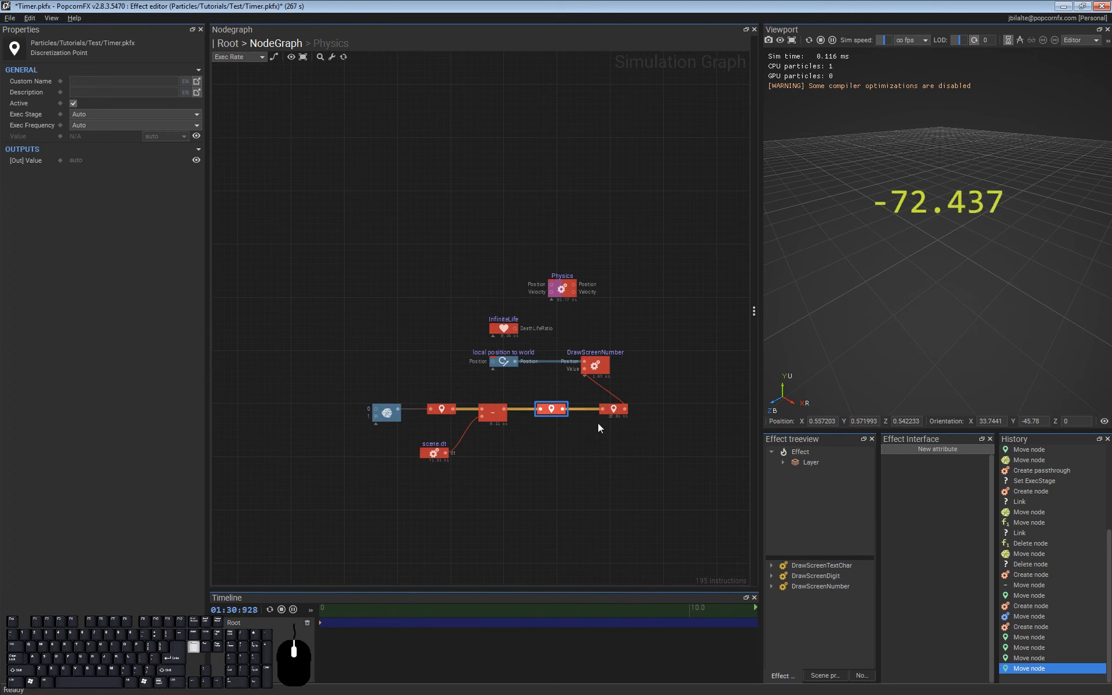
{"action": "key", "text": "Delete"}
{"action": "left_click_drag", "start_coordinate": [616, 410], "coordinate": [553, 409]}
{"action": "left_click", "coordinate": [537, 441]}
Step: Look inside the Physics template and its nested Collision template, and return to the layer's graph
{"action": "middle_click_drag", "start_coordinate": [534, 428], "coordinate": [553, 426]}
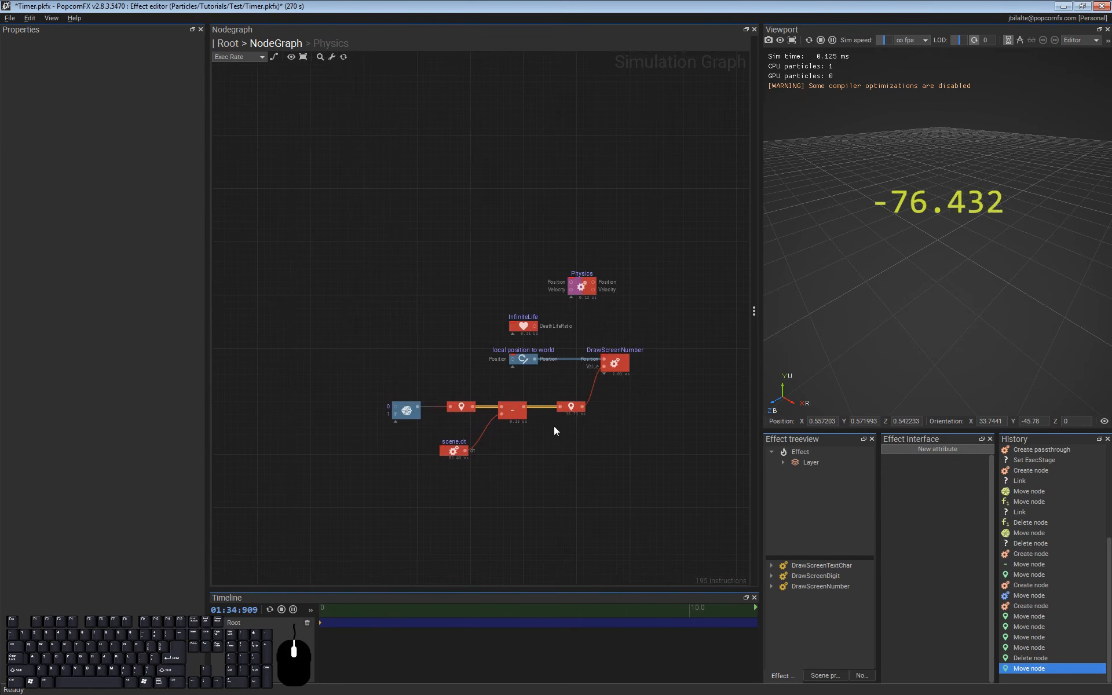
{"action": "scroll", "coordinate": [554, 426], "scroll_direction": "up", "scroll_amount": 2}
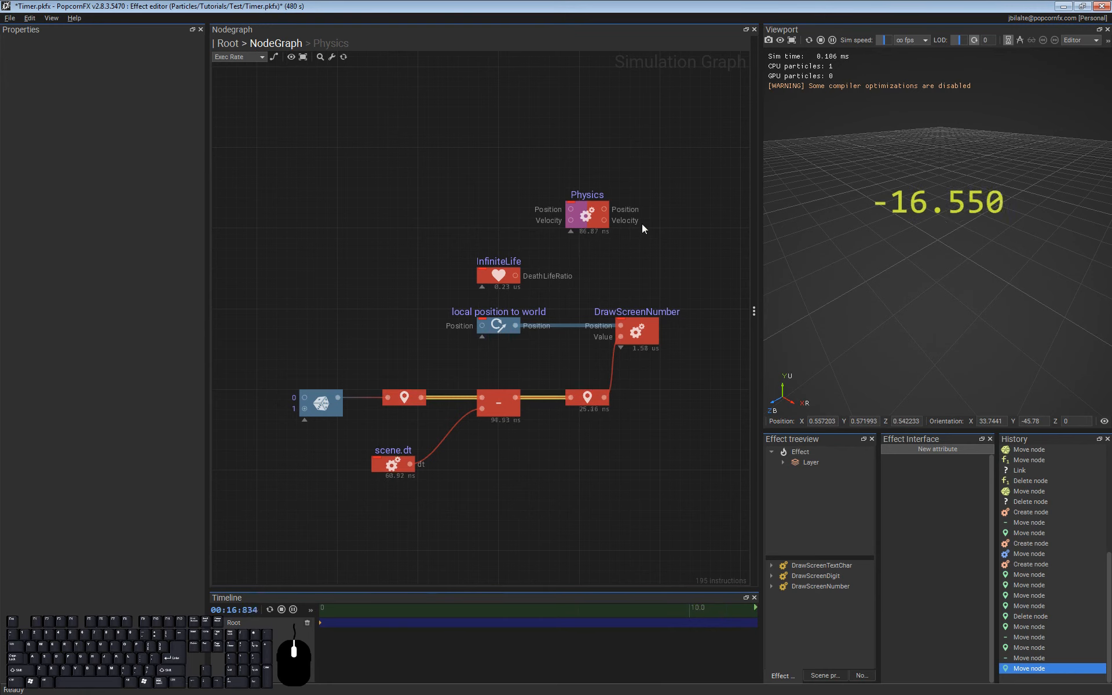
{"action": "double_click", "coordinate": [591, 213]}
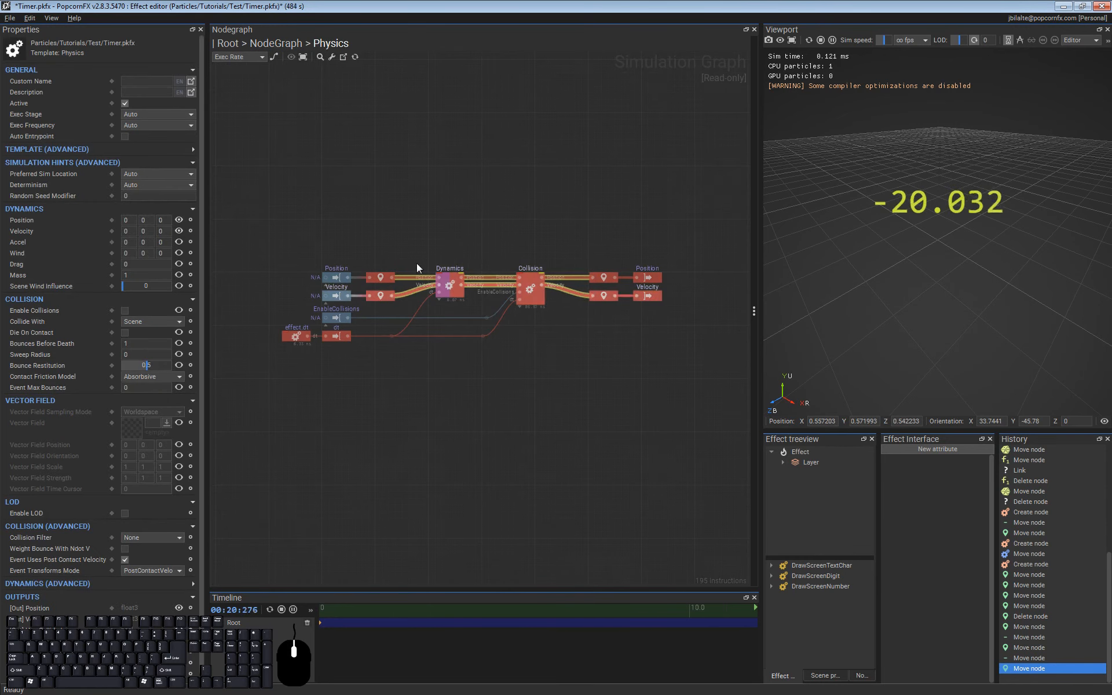
{"action": "double_click", "coordinate": [529, 283]}
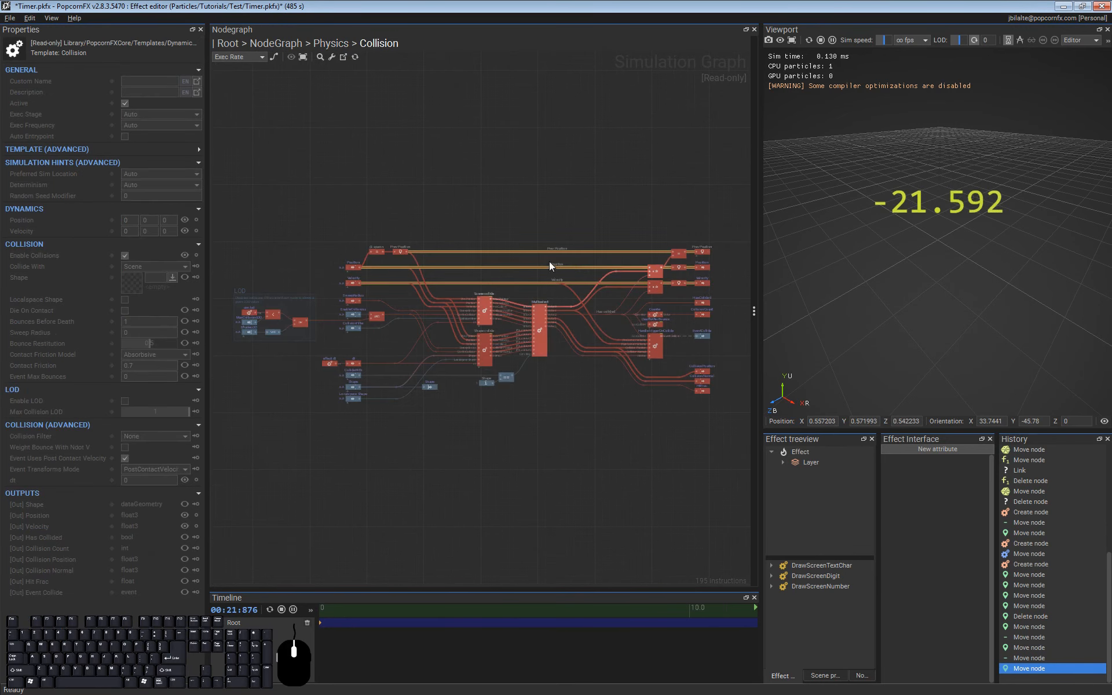
{"action": "key", "text": "BackSpace"}
{"action": "key", "text": "BackSpace"}
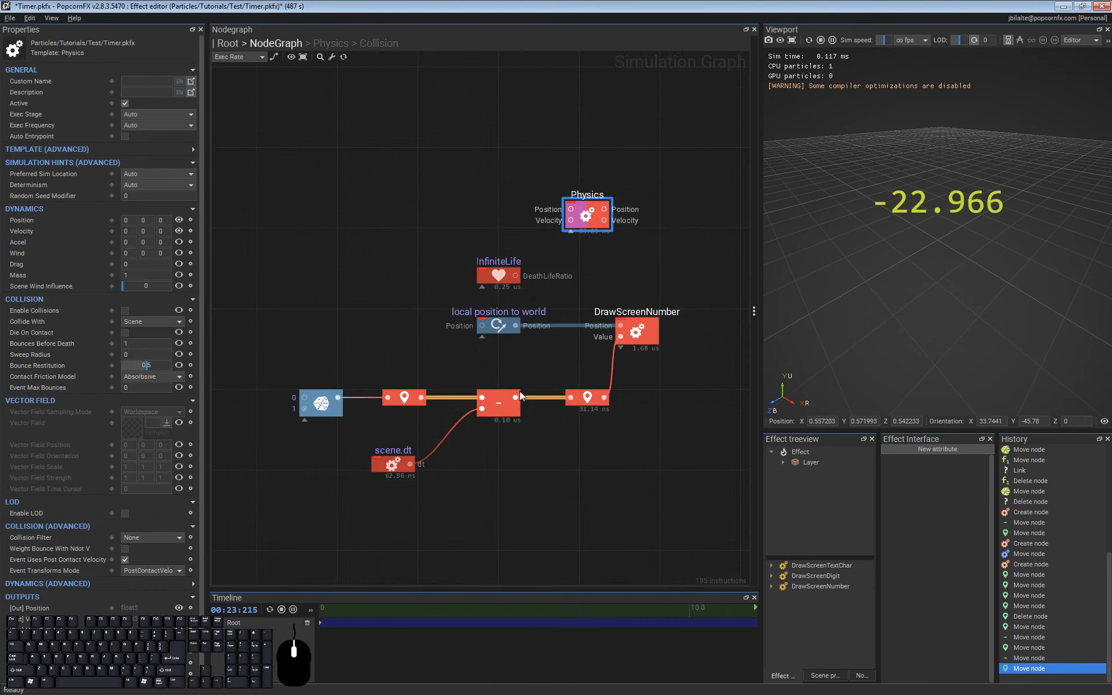
{"action": "left_click", "coordinate": [559, 457]}
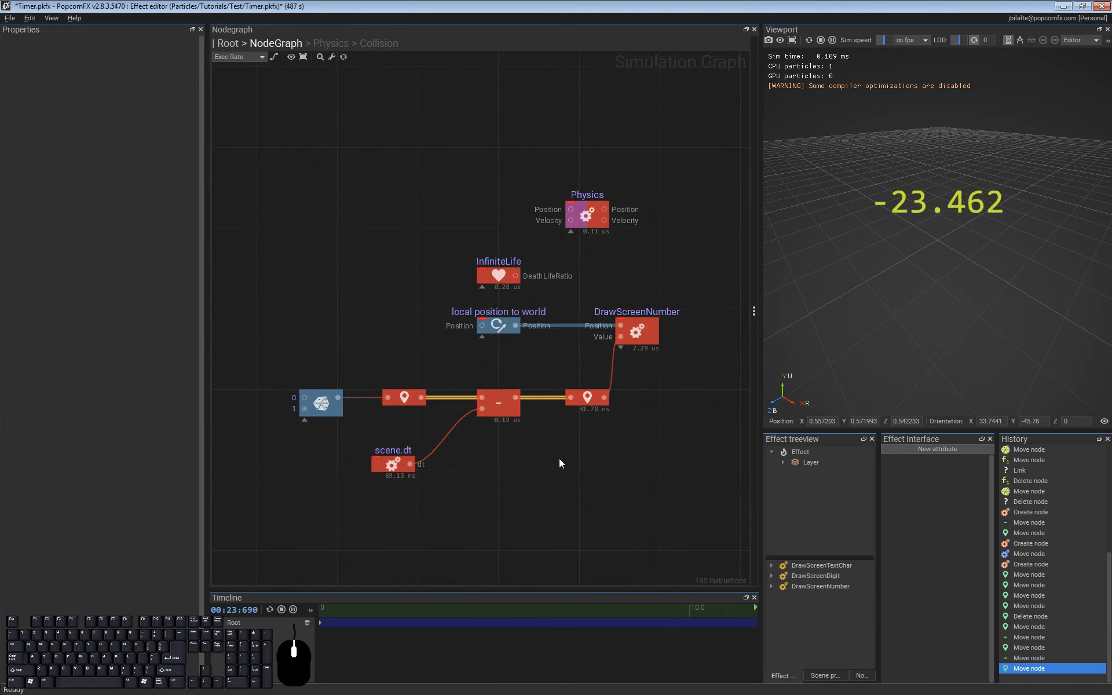